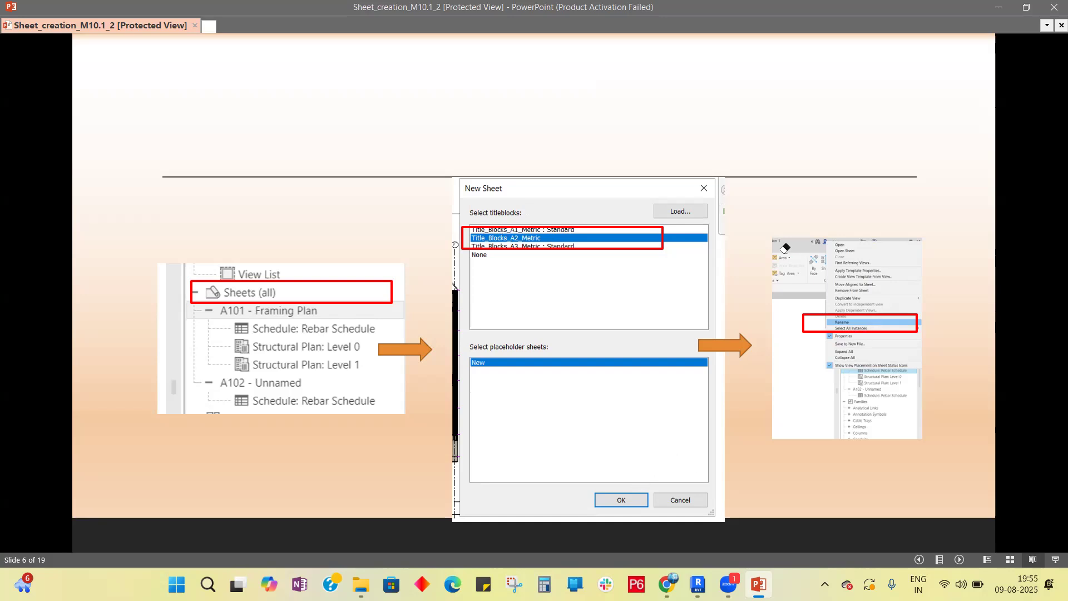
# Step: Review the slides on adding plan views to a sheet and return to the New Sheet slide
pyautogui.press('Right')
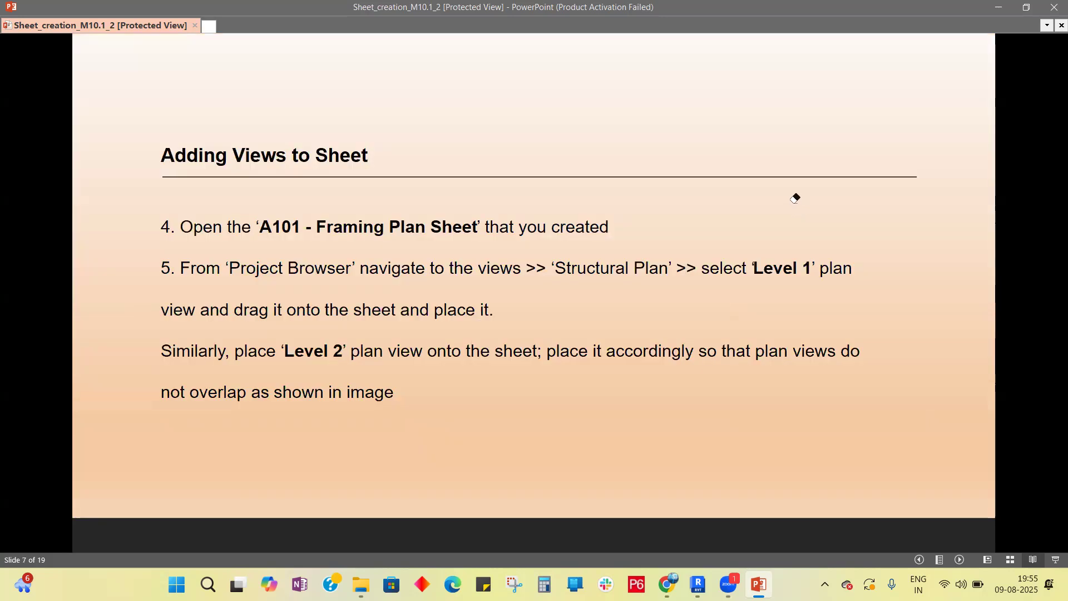
pyautogui.press('Right')
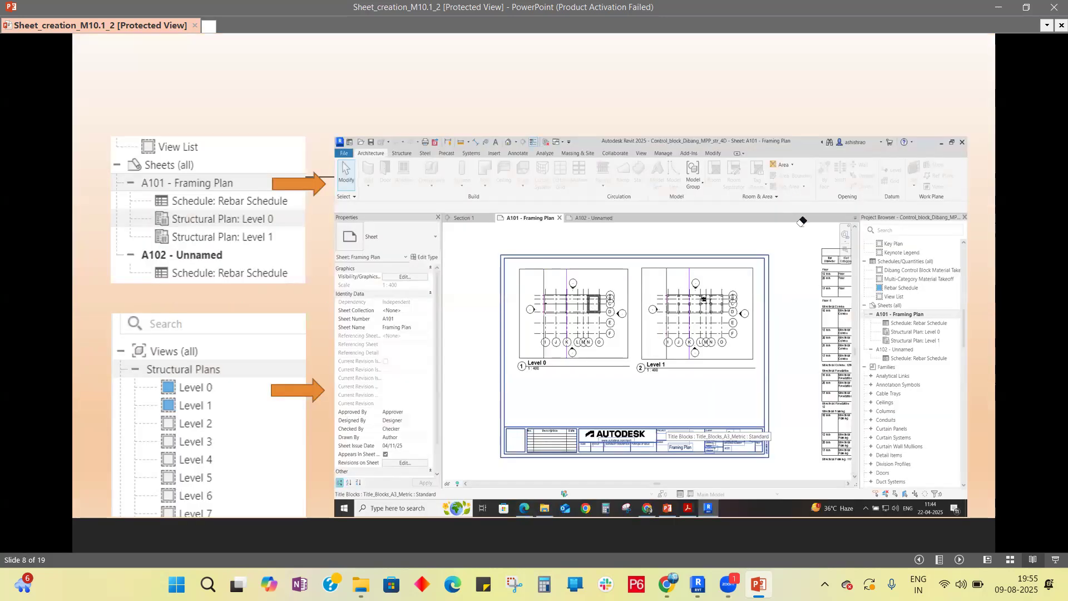
pyautogui.press('Left')
pyautogui.press('Left')
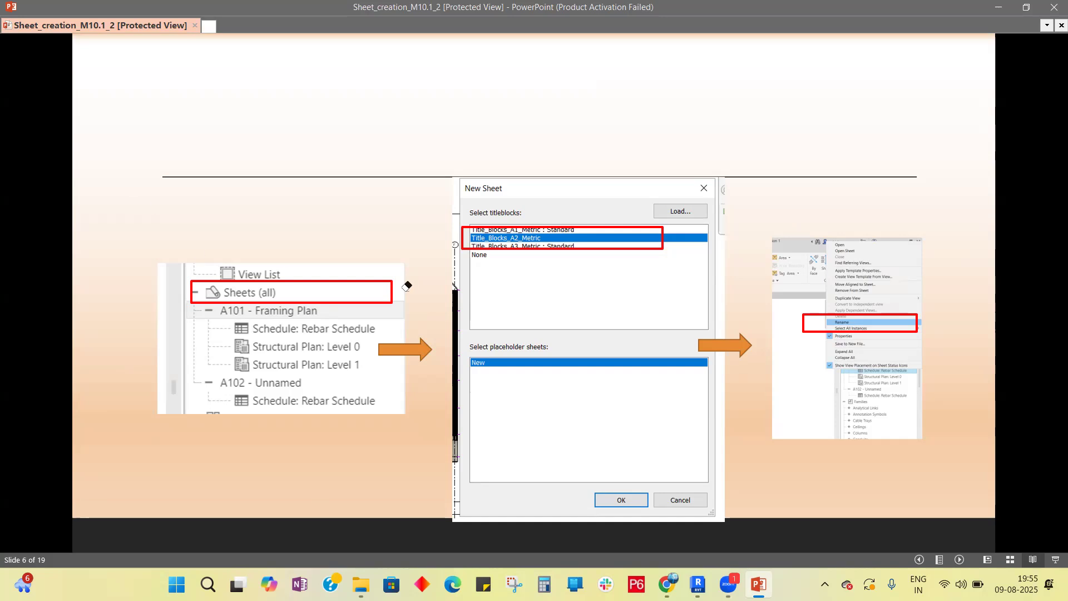
# Step: Switch to Revit, open the Level 1 structural plan and save the project at the reminder
pyautogui.moveTo(697, 584)
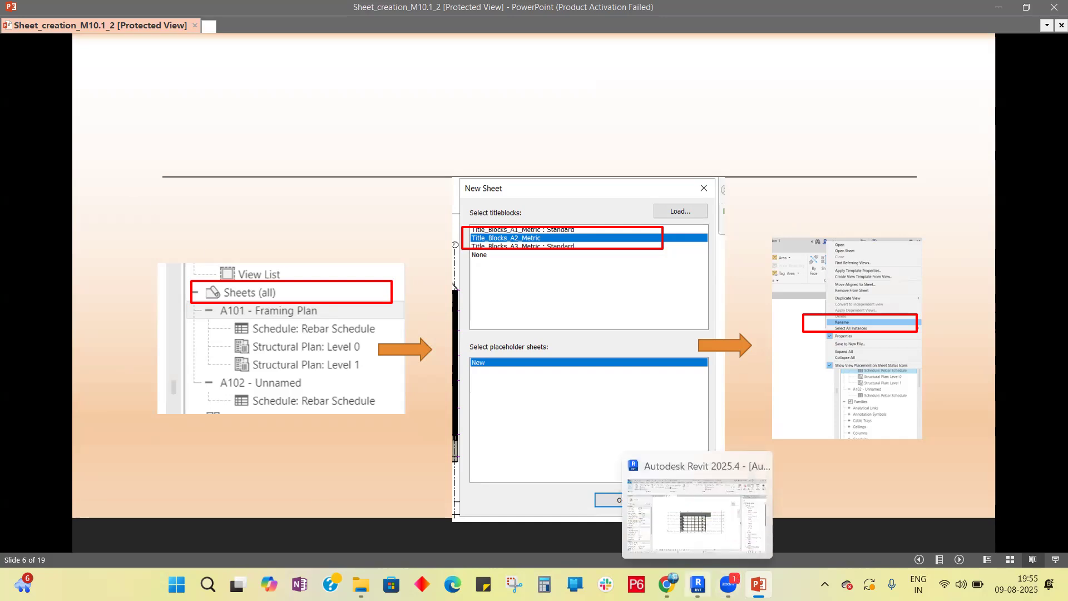
pyautogui.click(695, 540)
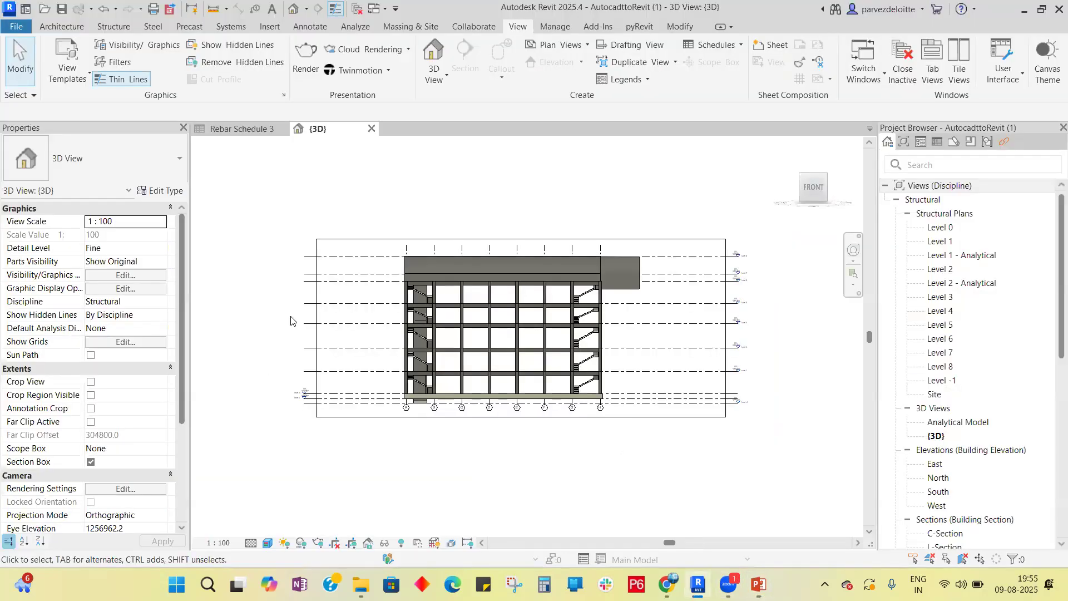
pyautogui.doubleClick(948, 240)
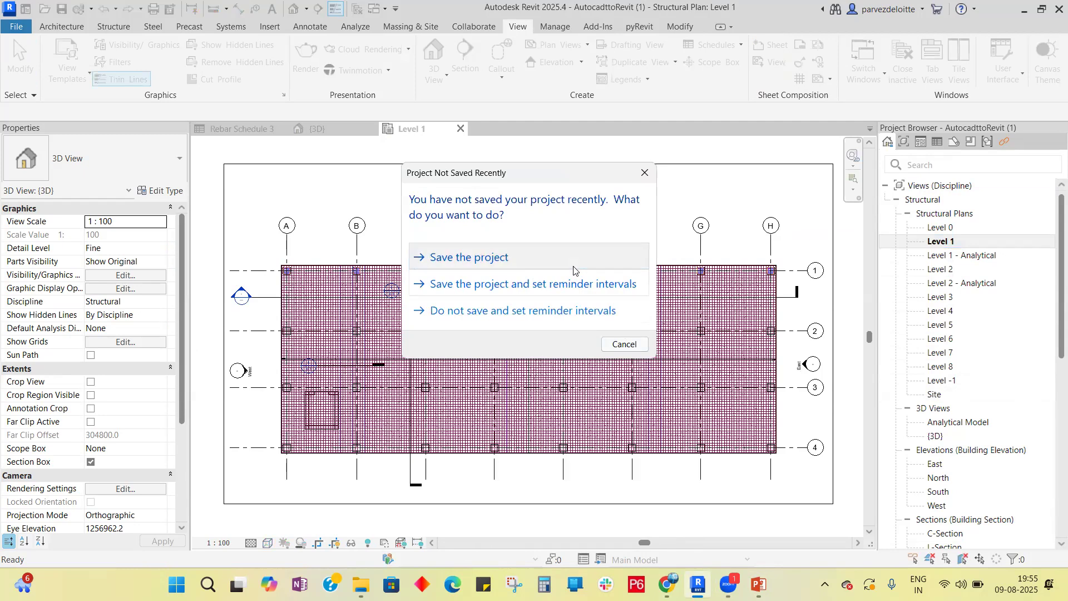
pyautogui.click(574, 266)
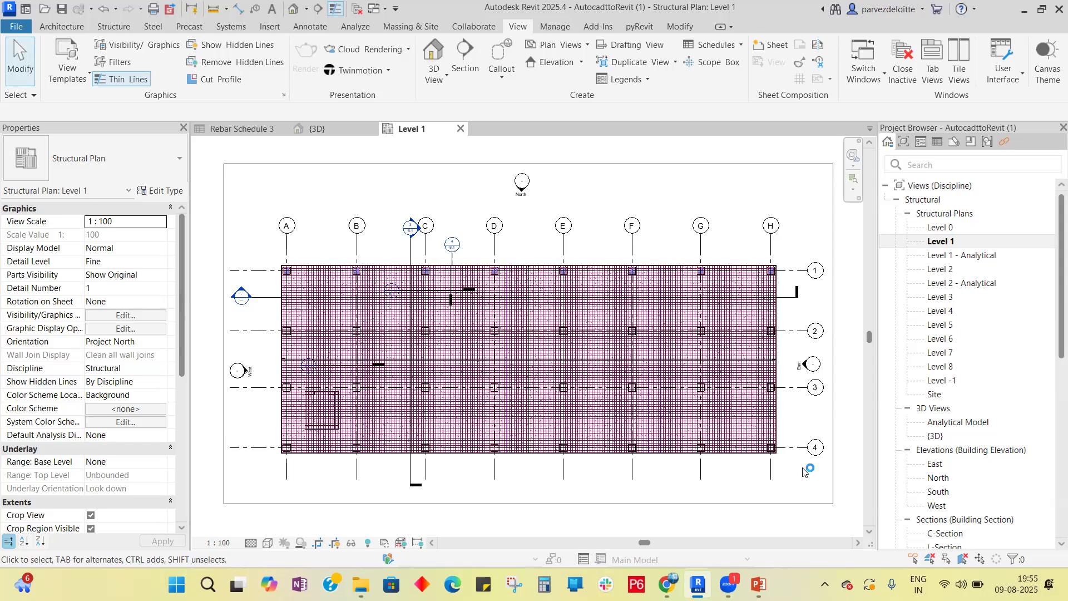
# Step: Open the Level 2 and Level 3 structural plans and bring up Level 3's Visibility/Graphic Overrides
pyautogui.click(948, 271)
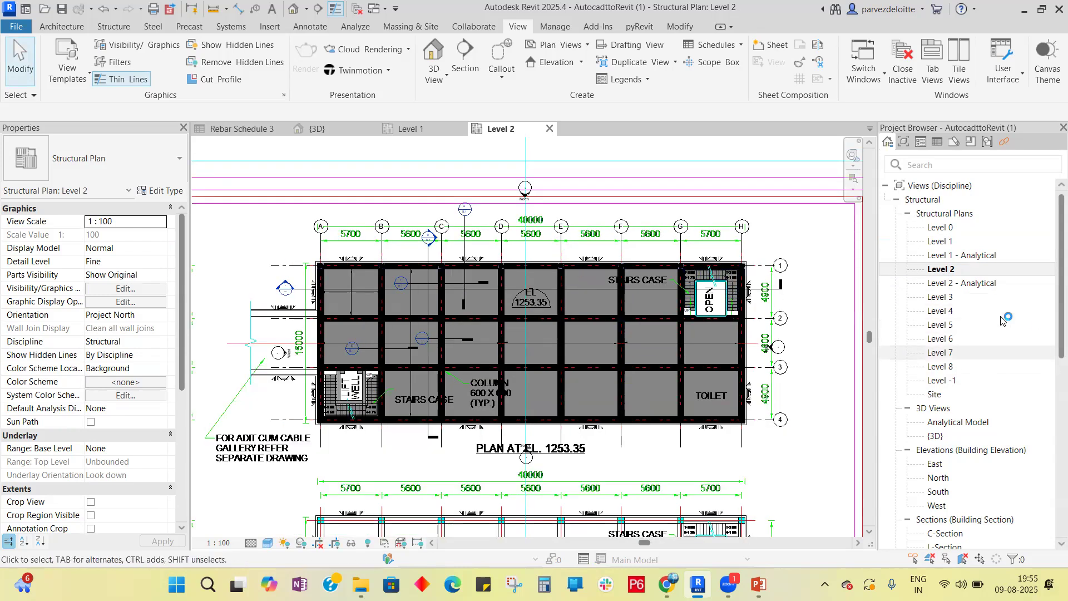
pyautogui.doubleClick(948, 294)
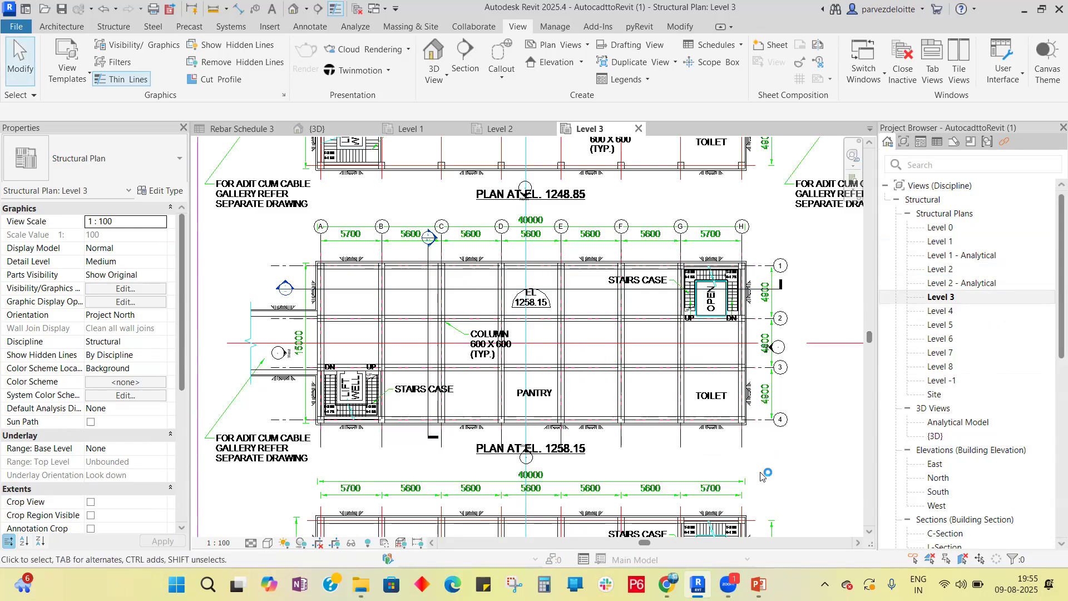
pyautogui.scroll(-3, 535, 316)
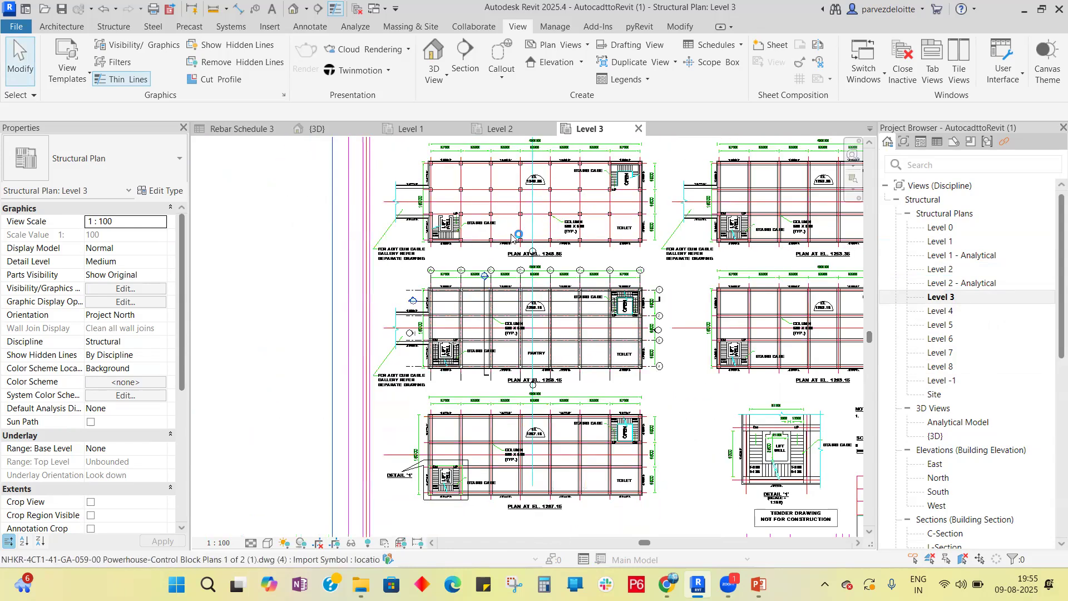
pyautogui.scroll(-1, 440, 196)
pyautogui.scroll(-1, 440, 197)
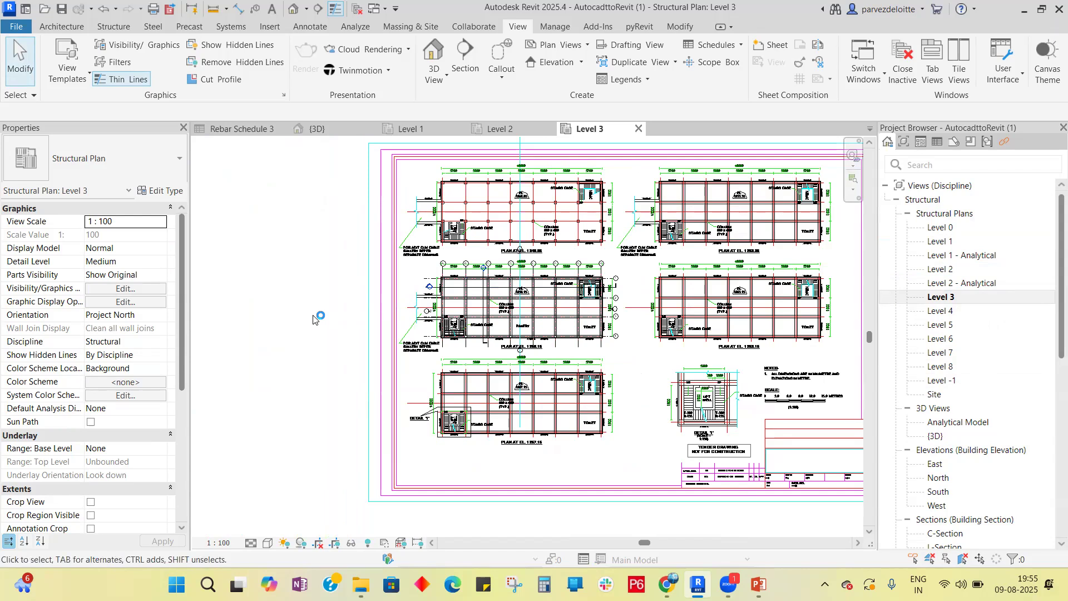
pyautogui.press('v')
pyautogui.press('g')
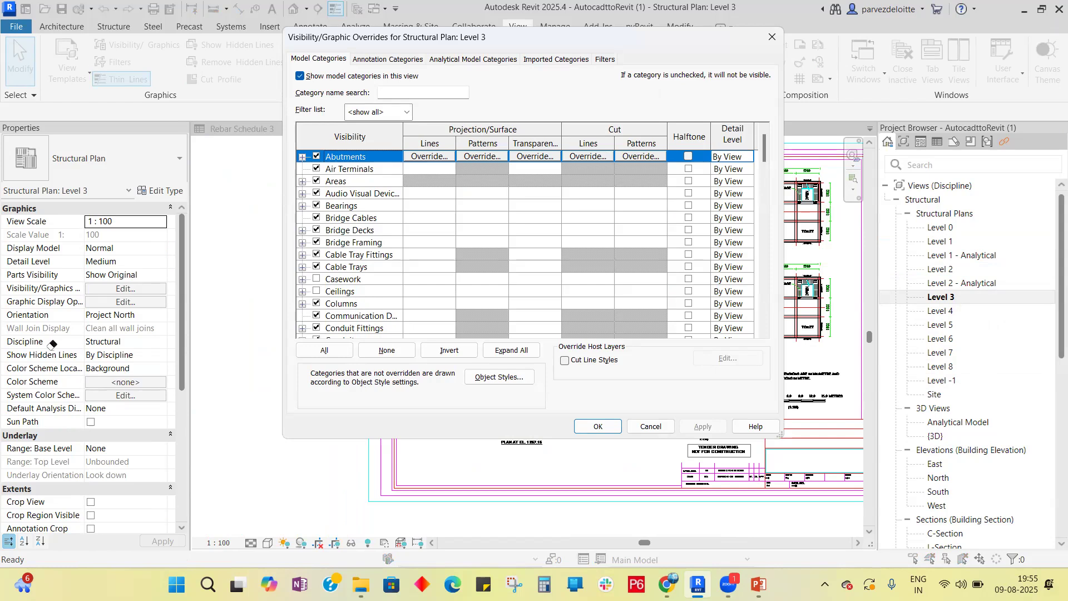
pyautogui.moveTo(376, 249)
pyautogui.mouseDown()
pyautogui.moveTo(468, 266)
pyautogui.moveTo(485, 243)
pyautogui.mouseUp()
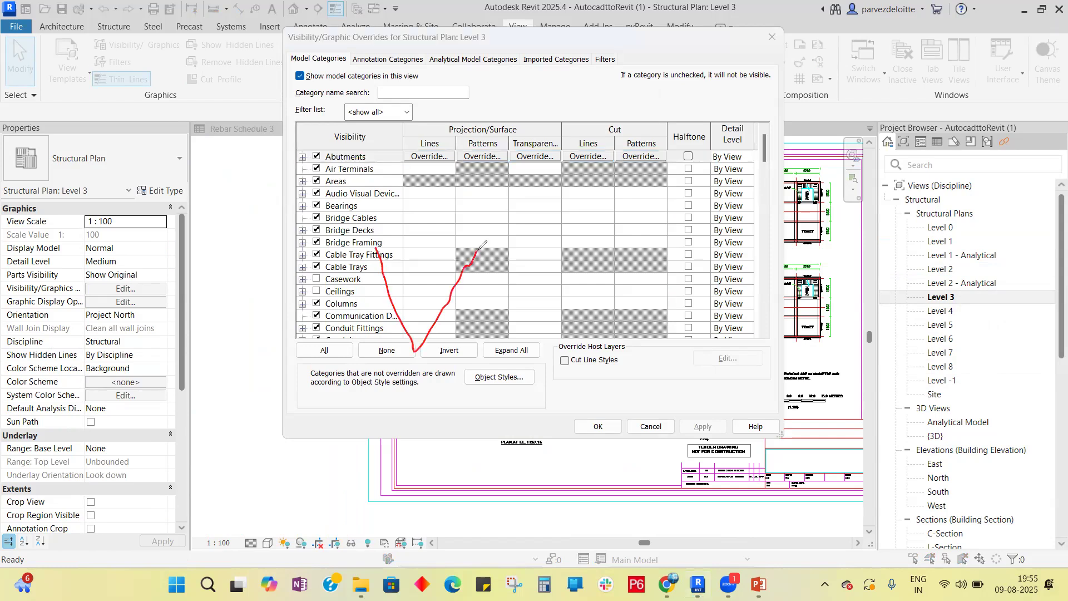
pyautogui.moveTo(604, 241)
pyautogui.mouseDown()
pyautogui.moveTo(579, 237)
pyautogui.moveTo(534, 322)
pyautogui.moveTo(576, 287)
pyautogui.moveTo(621, 283)
pyautogui.moveTo(634, 333)
pyautogui.mouseUp()
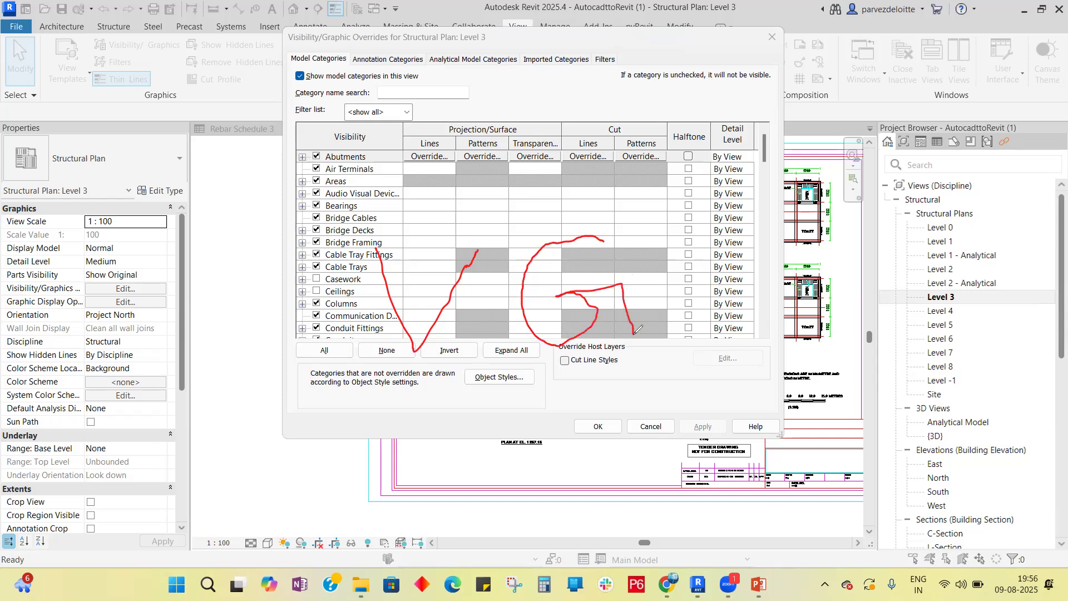
pyautogui.moveTo(386, 288)
pyautogui.mouseDown()
pyautogui.moveTo(509, 269)
pyautogui.moveTo(657, 286)
pyautogui.mouseUp()
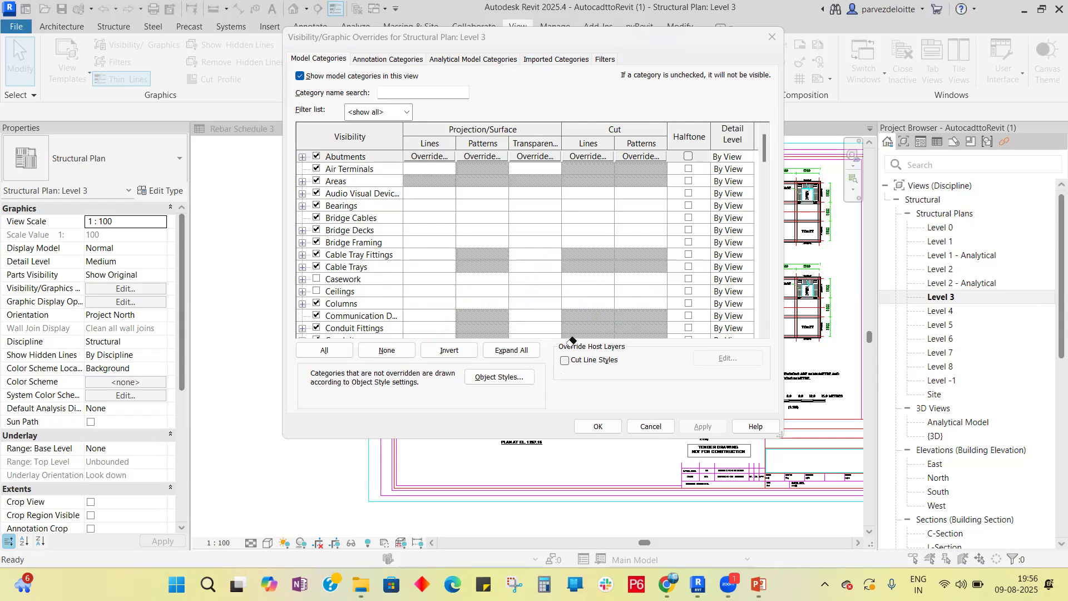
pyautogui.click(632, 142)
pyautogui.click(579, 155)
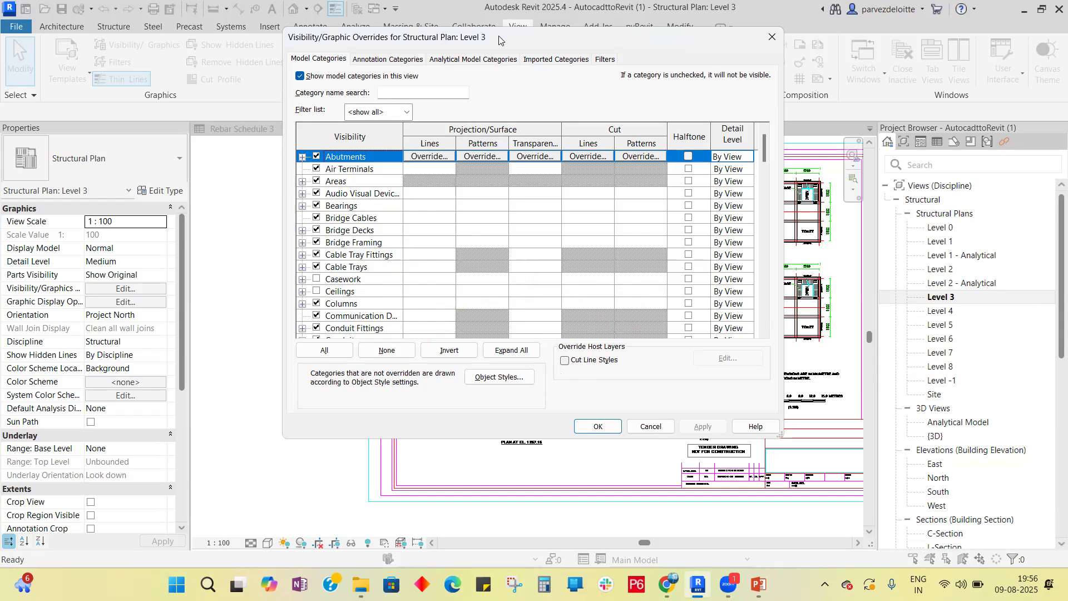
# Step: Turn off visibility of Imports in Families among the imported categories of the Level 3 plan
pyautogui.moveTo(498, 39); pyautogui.dragTo(474, 159)
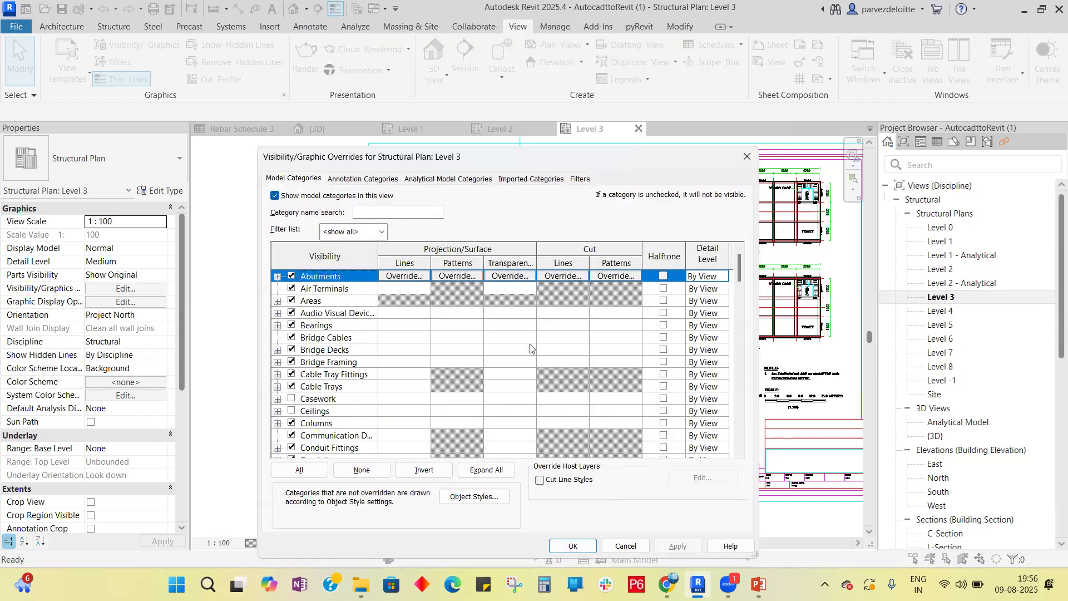
pyautogui.click(537, 180)
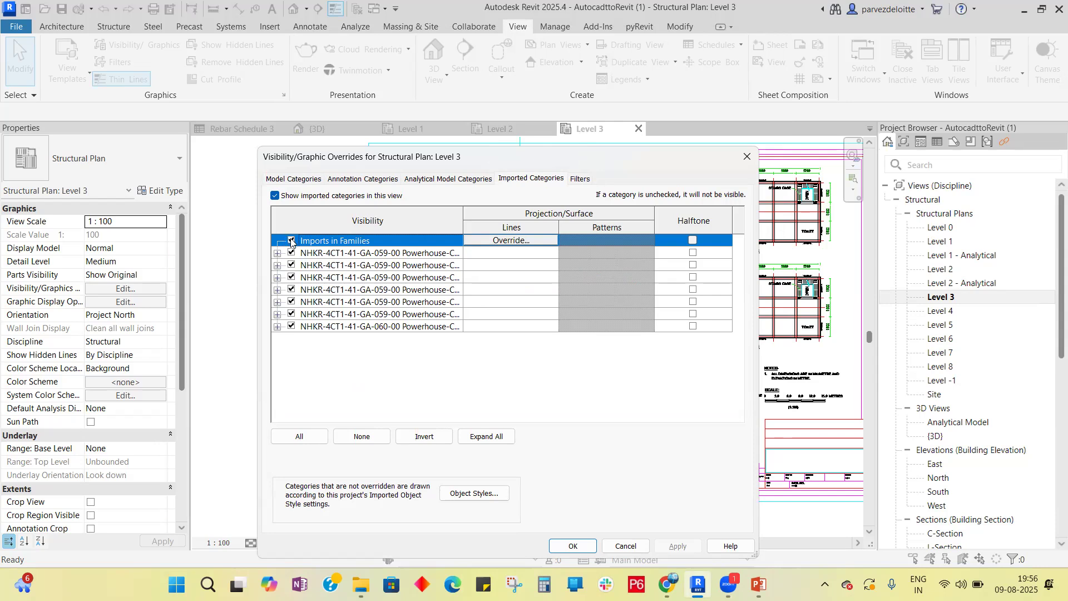
pyautogui.click(291, 240)
pyautogui.click(574, 545)
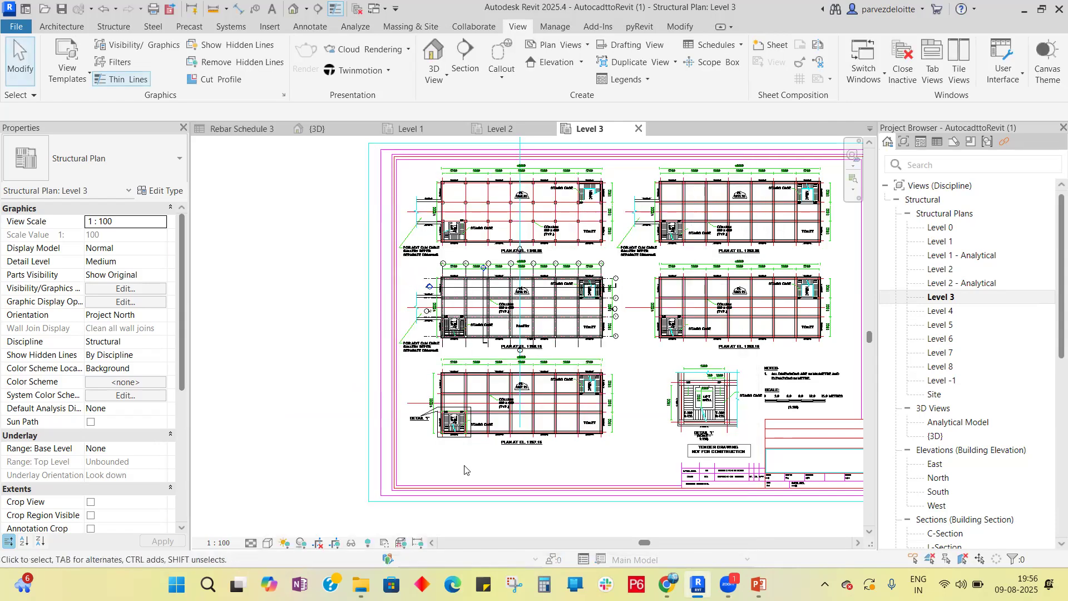
# Step: Hide all the imported NHKR-4CT1-41-GA-059-00 and NHKR-4CT1-41-GA-060-00 Powerhouse drawings in the Level 3 plan through its visibility overrides
pyautogui.press('v')
pyautogui.press('g')
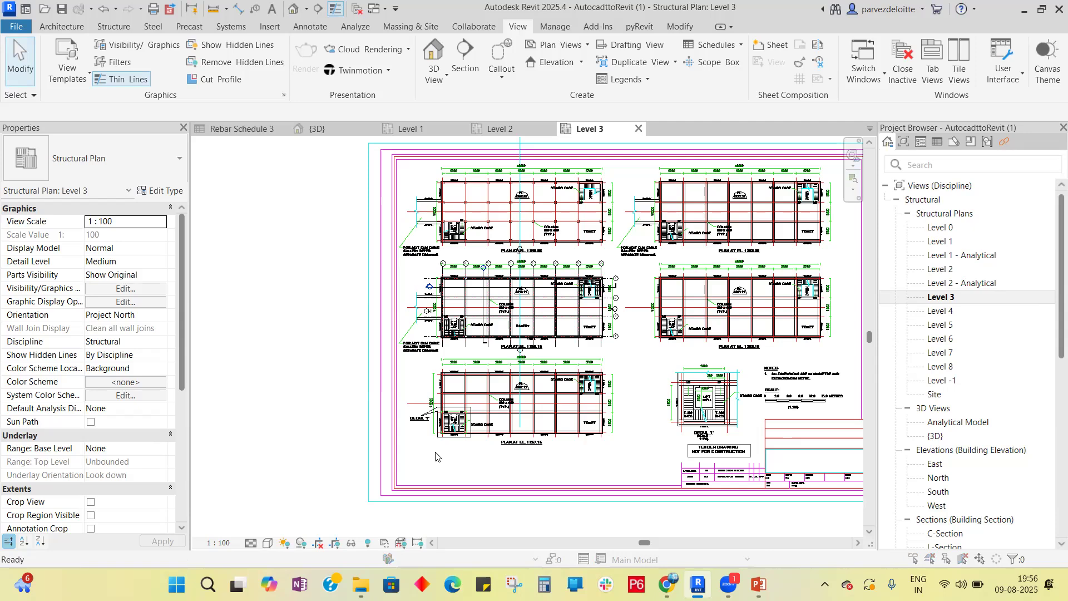
pyautogui.click(521, 179)
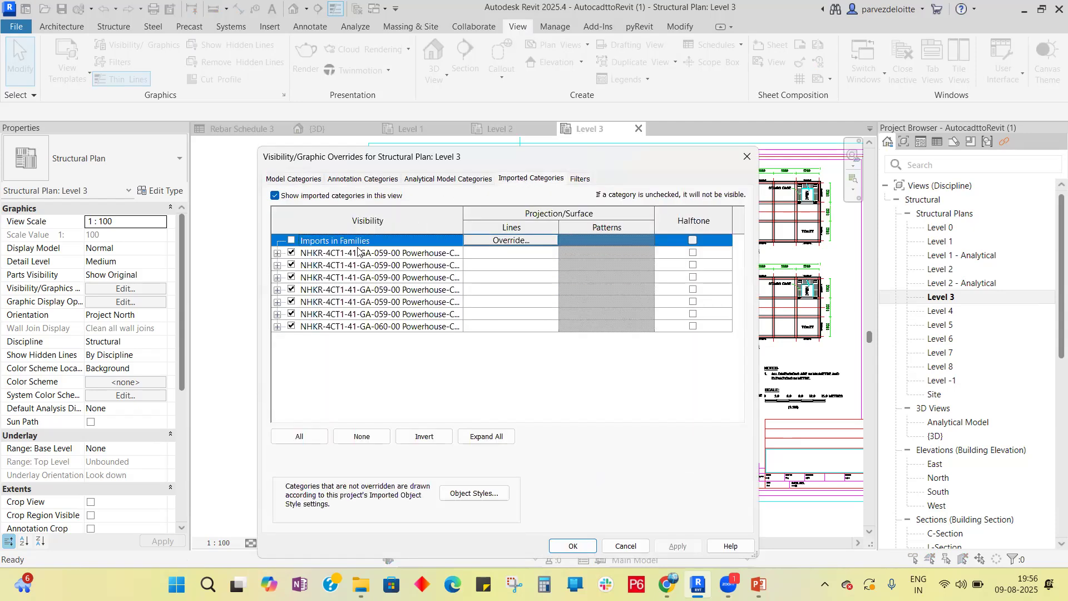
pyautogui.click(291, 253)
pyautogui.click(292, 266)
pyautogui.click(292, 277)
pyautogui.click(292, 289)
pyautogui.click(291, 301)
pyautogui.click(292, 314)
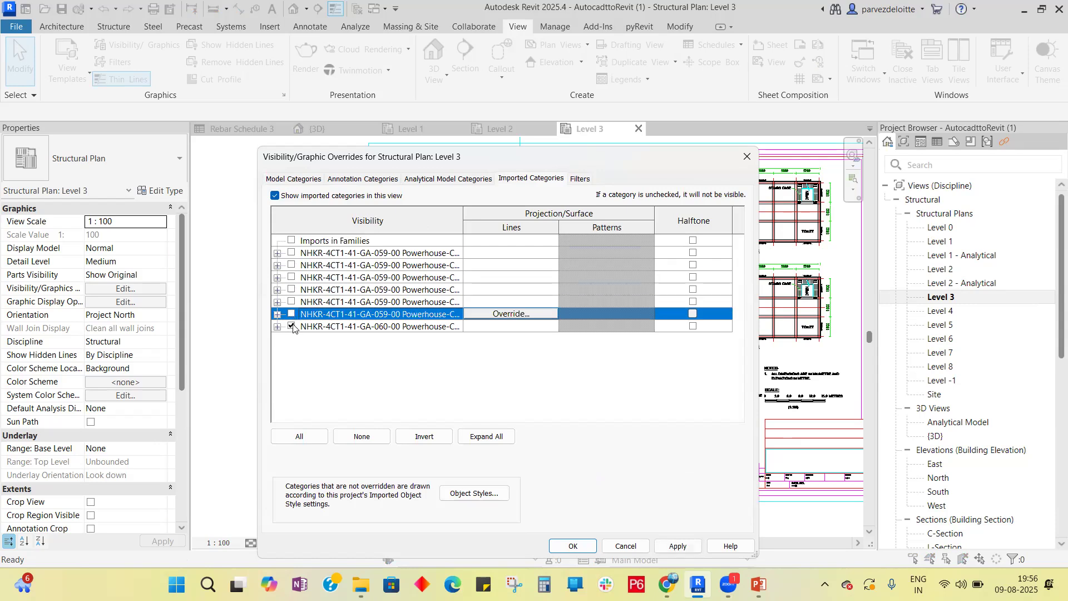
pyautogui.click(292, 326)
pyautogui.click(573, 545)
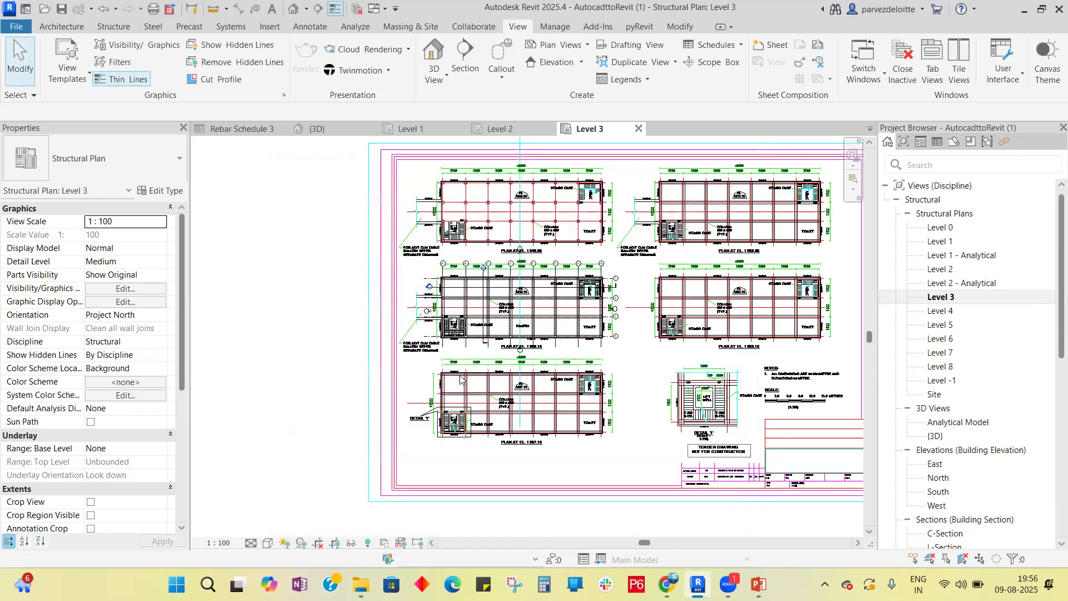
pyautogui.scroll(3, 495, 239)
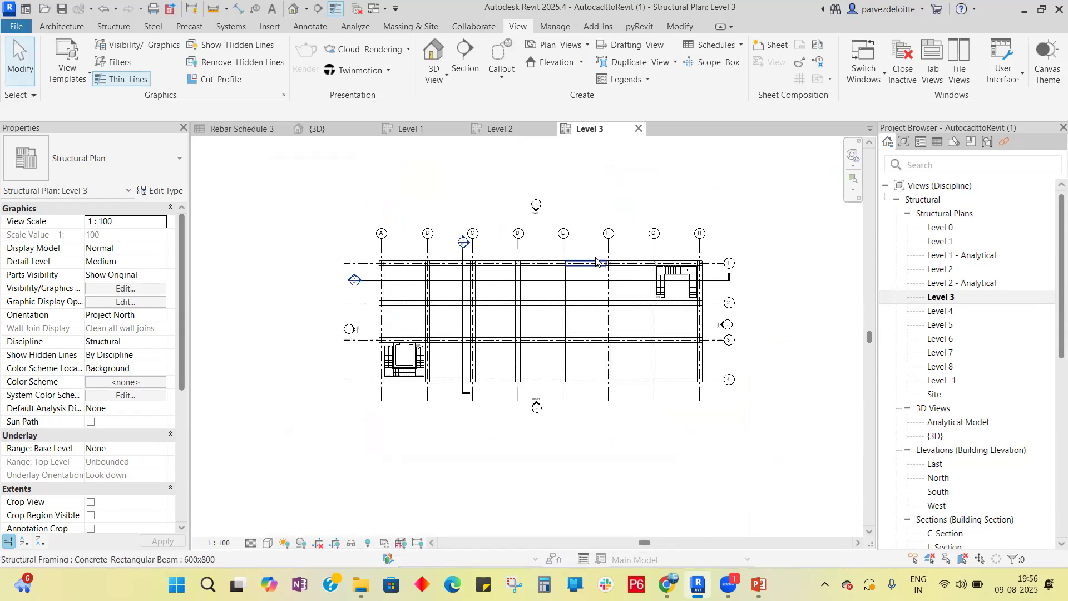
pyautogui.scroll(1, 595, 262)
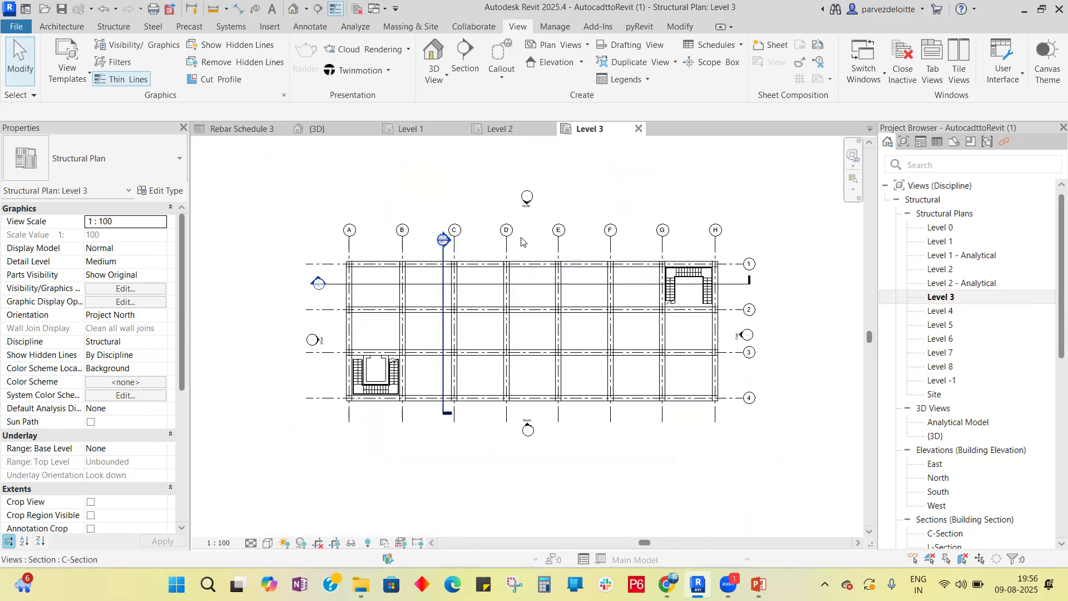
# Step: Turn the first two imported Powerhouse drawings on and off again in Level 3's visibility overrides
pyautogui.press('v')
pyautogui.press('g')
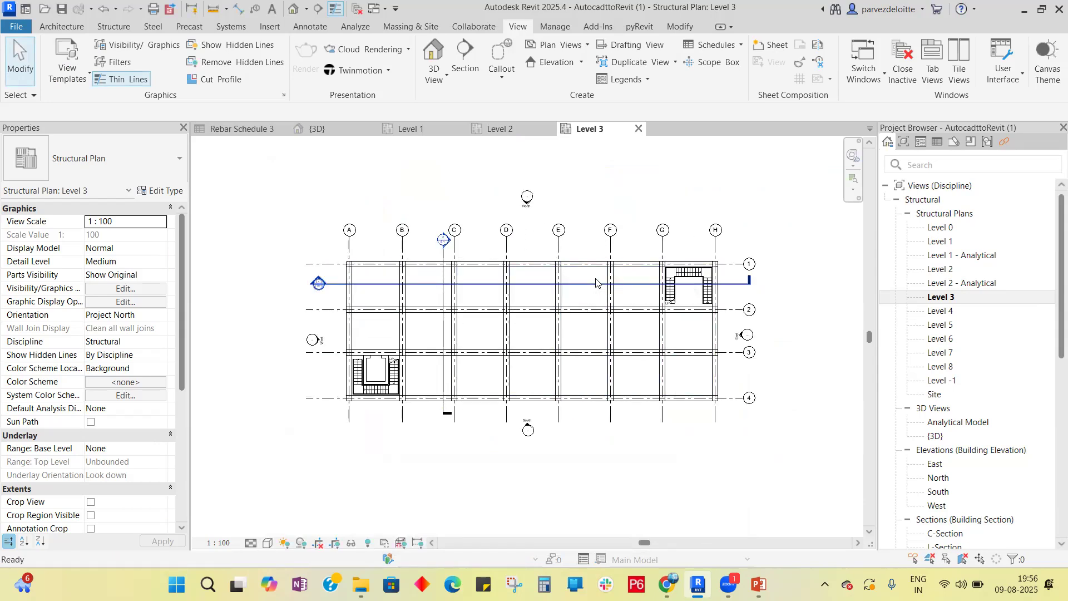
pyautogui.click(531, 178)
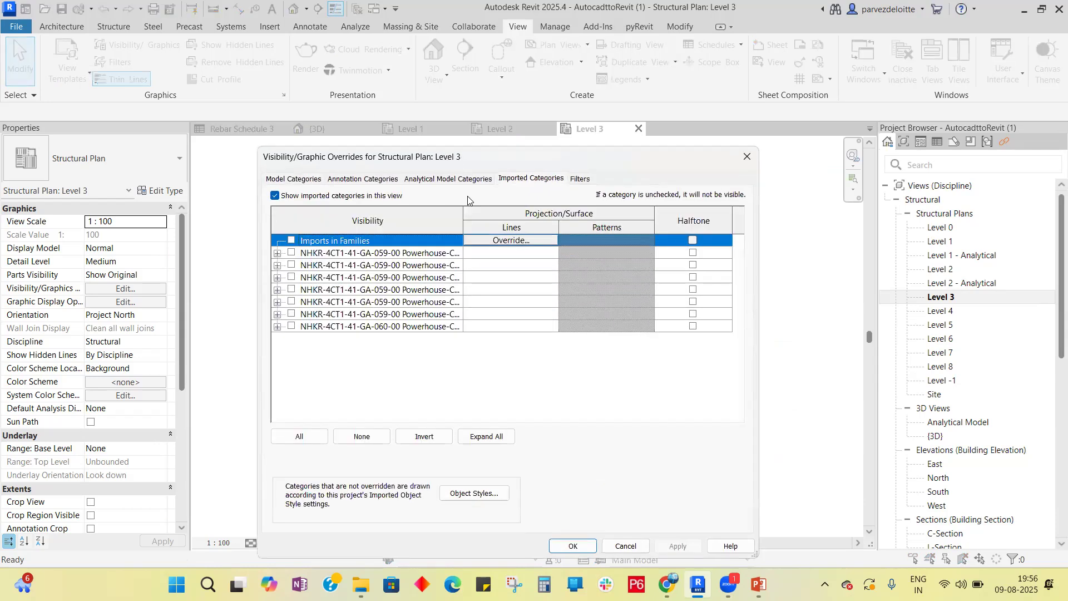
pyautogui.click(291, 252)
pyautogui.click(291, 265)
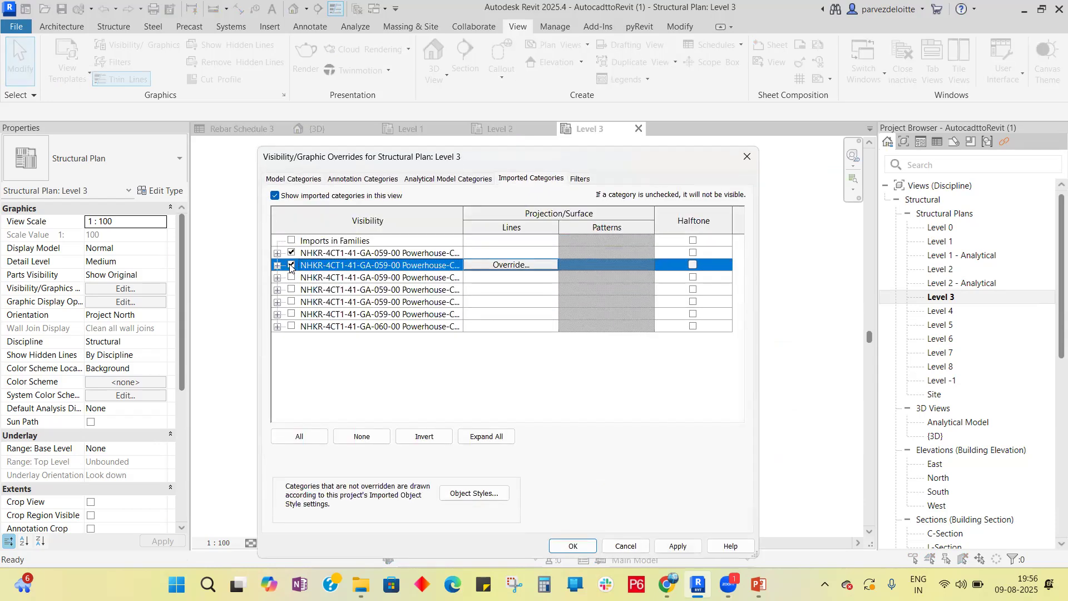
pyautogui.click(291, 253)
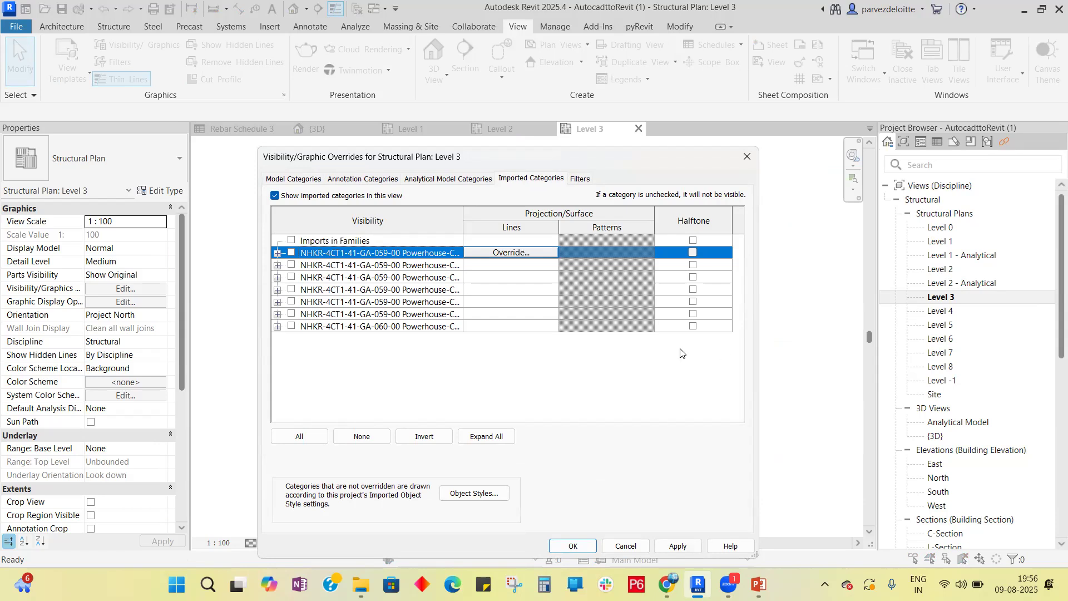
pyautogui.click(584, 546)
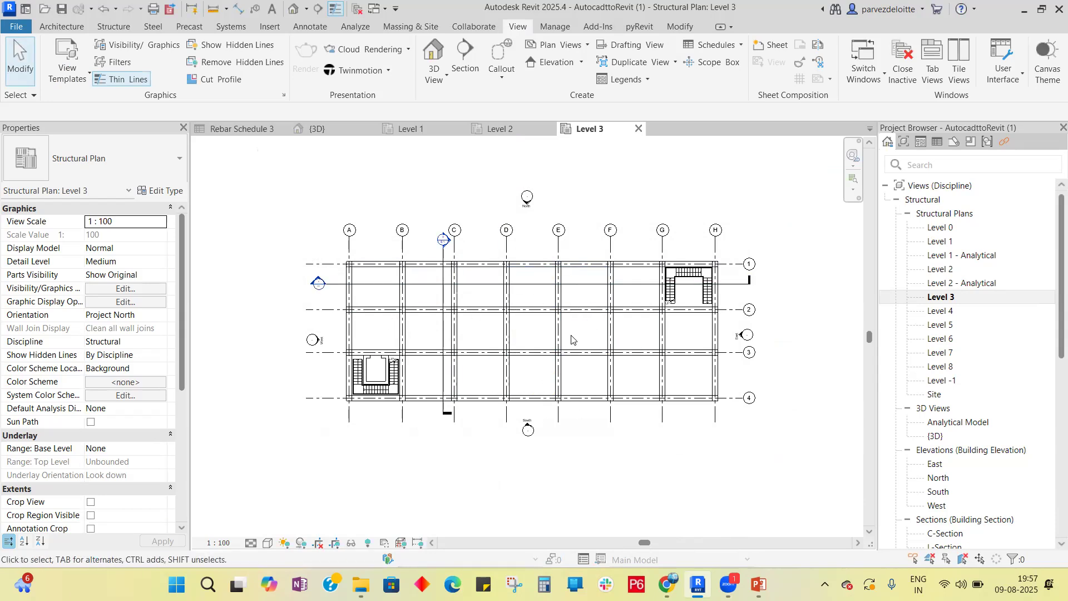
# Step: Open the Level 4 structural plan and compare its imported drawings with the cleaned Level 3 plan
pyautogui.click(942, 314)
pyautogui.doubleClick(942, 313)
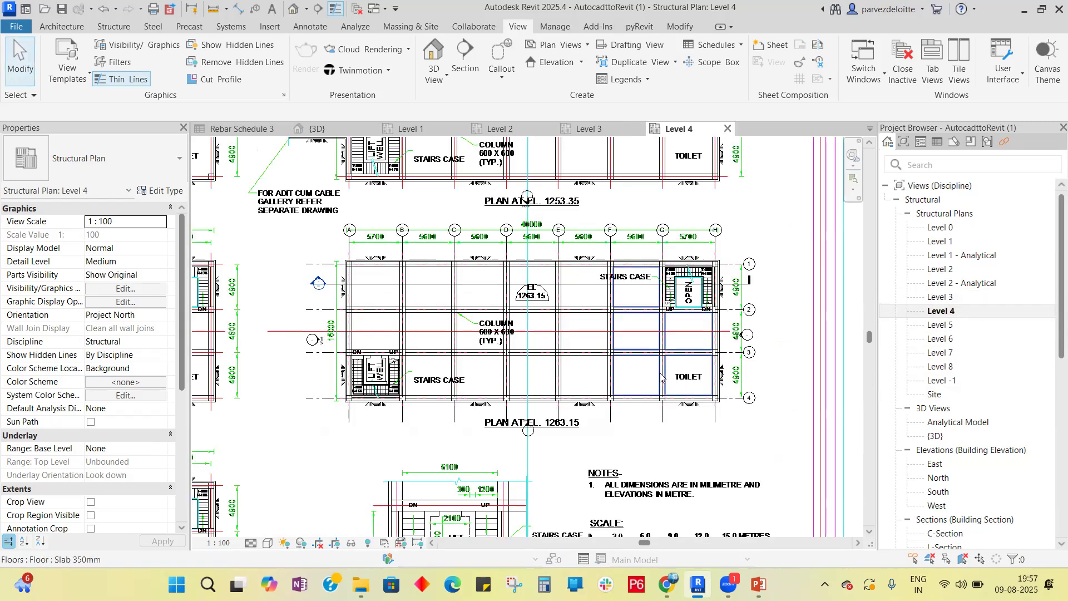
pyautogui.scroll(-4, 607, 313)
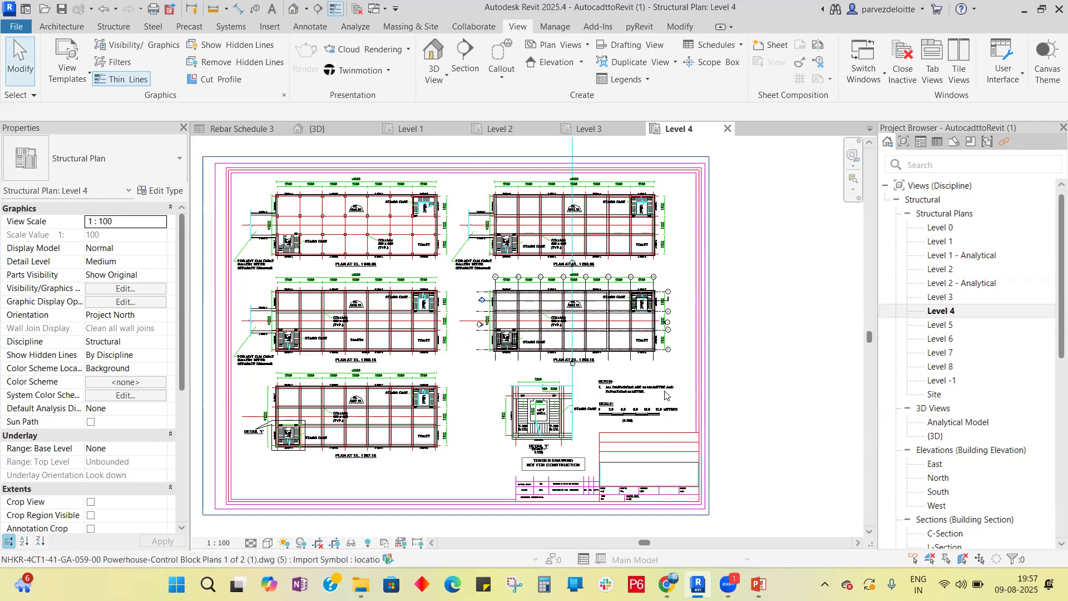
pyautogui.scroll(-3, 712, 338)
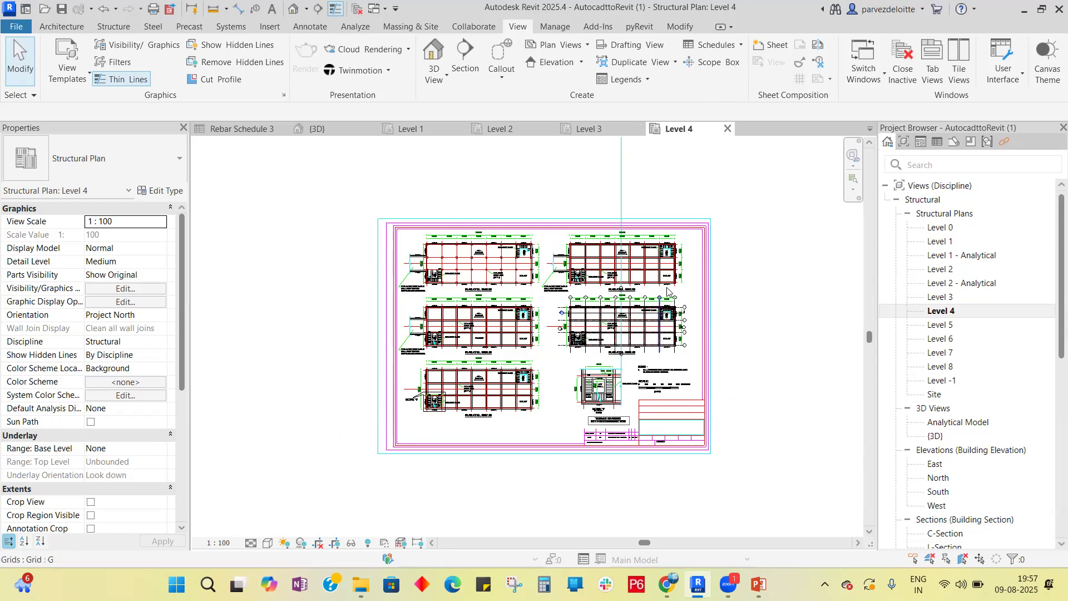
pyautogui.click(585, 129)
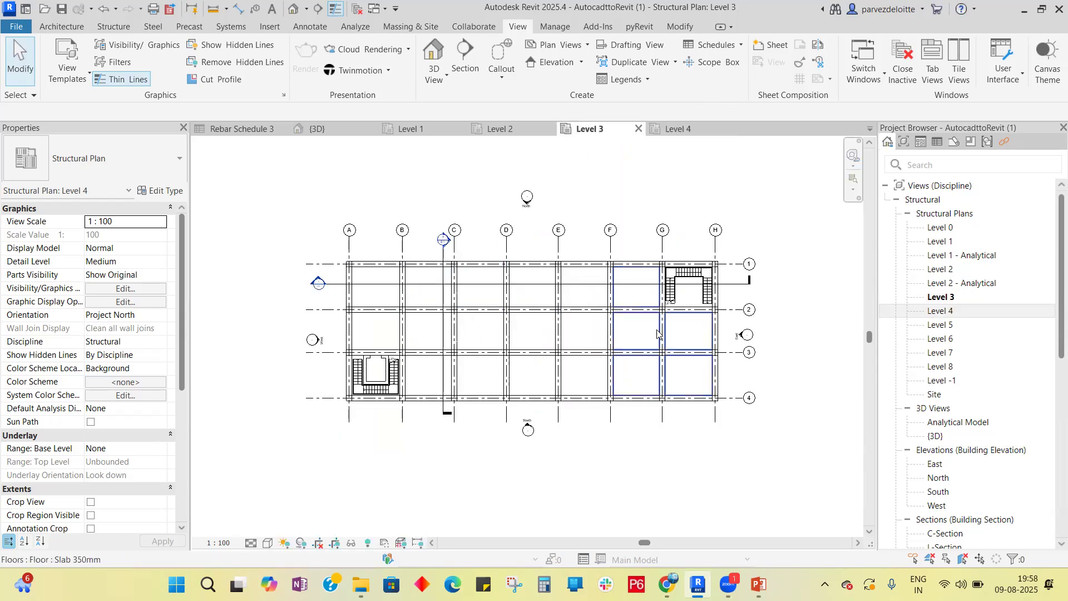
pyautogui.hotkey('ctrl', 'Tab')
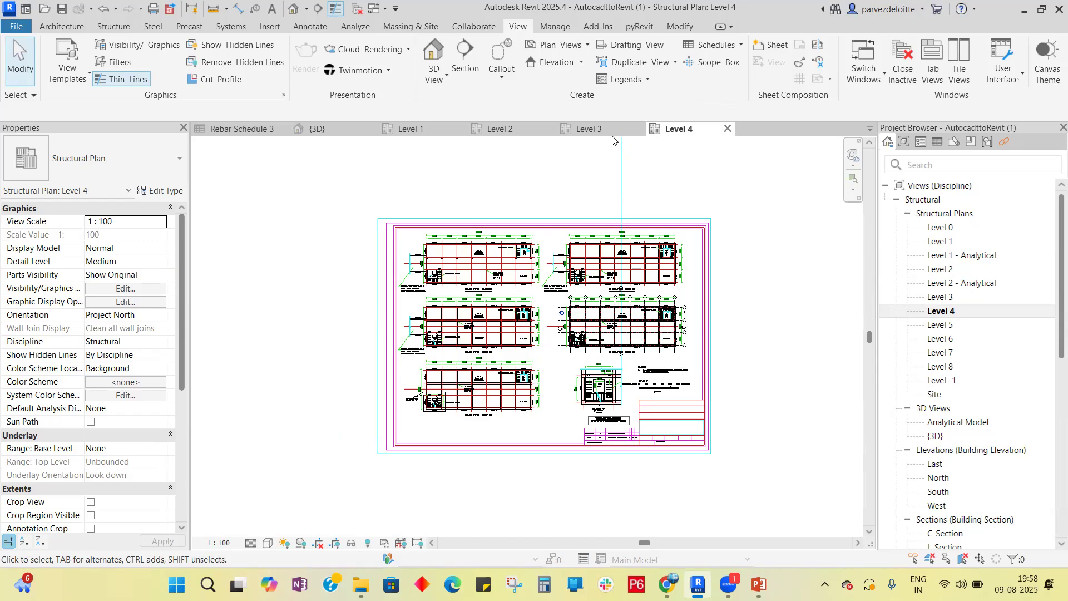
# Step: Open the North building elevation and compare it with the Level 4 structural plan
pyautogui.click(970, 465)
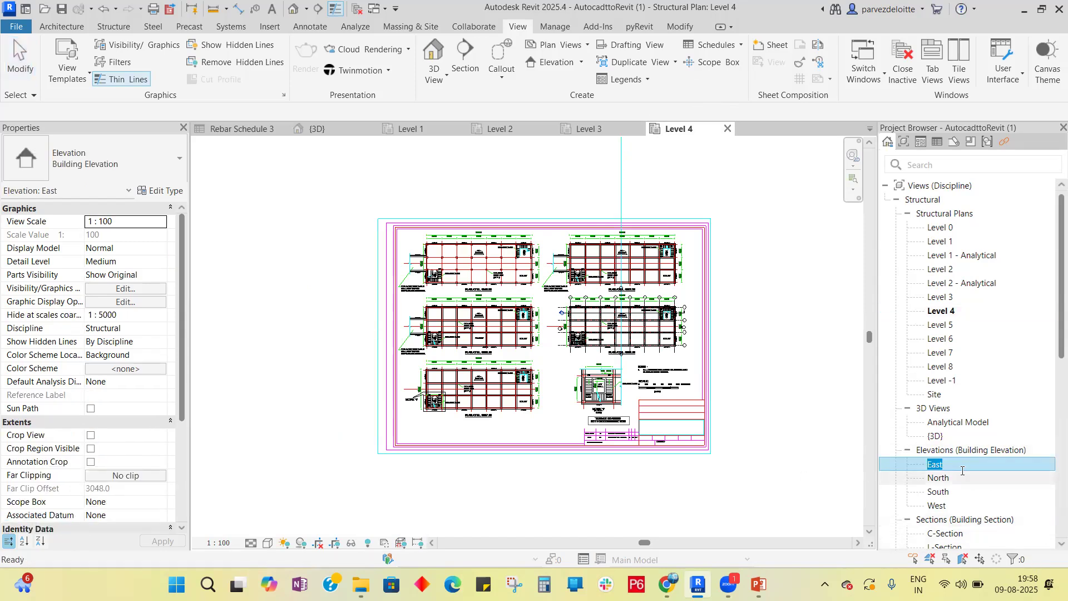
pyautogui.click(938, 478)
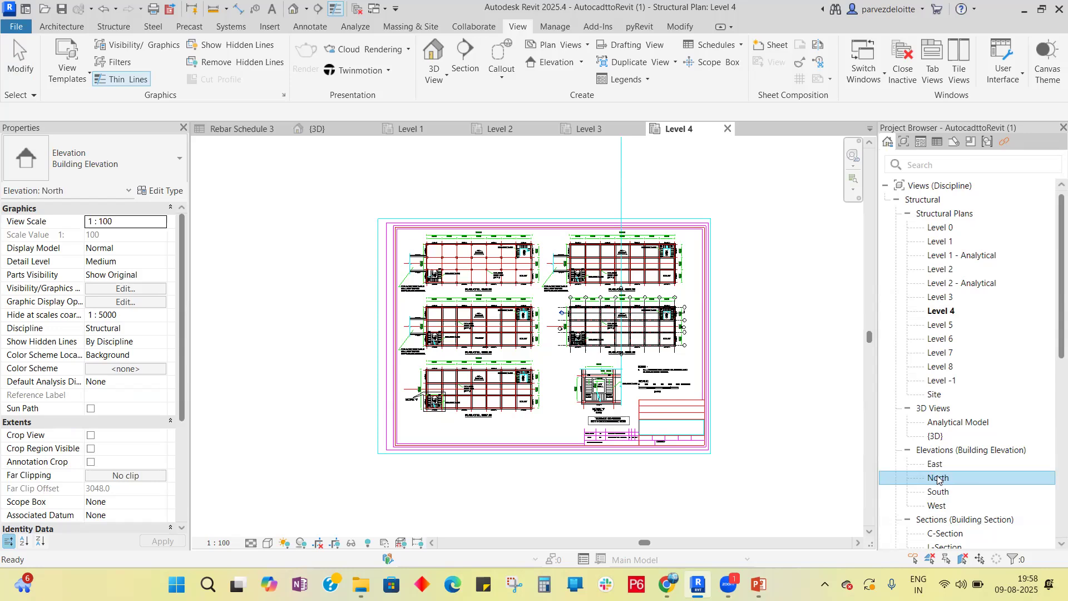
pyautogui.doubleClick(938, 478)
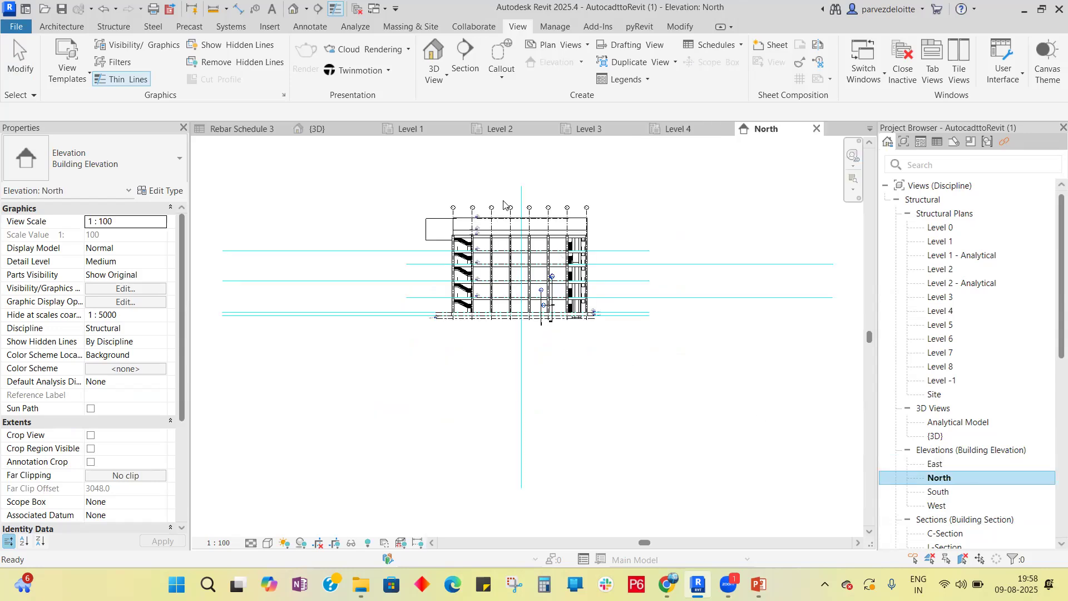
pyautogui.scroll(3, 487, 240)
pyautogui.scroll(1, 487, 237)
pyautogui.scroll(-1, 553, 235)
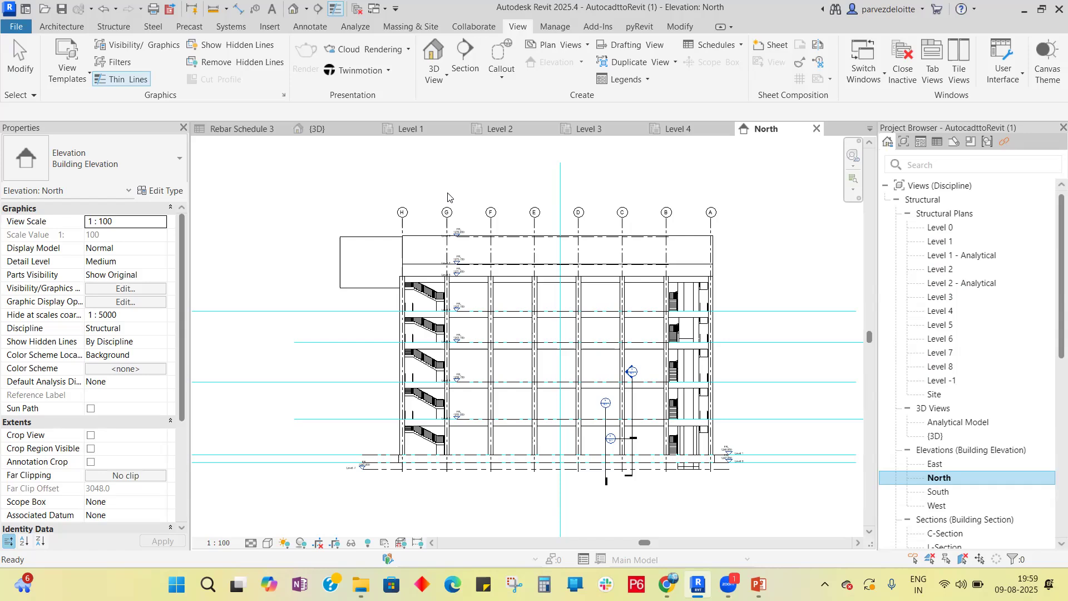
pyautogui.click(700, 135)
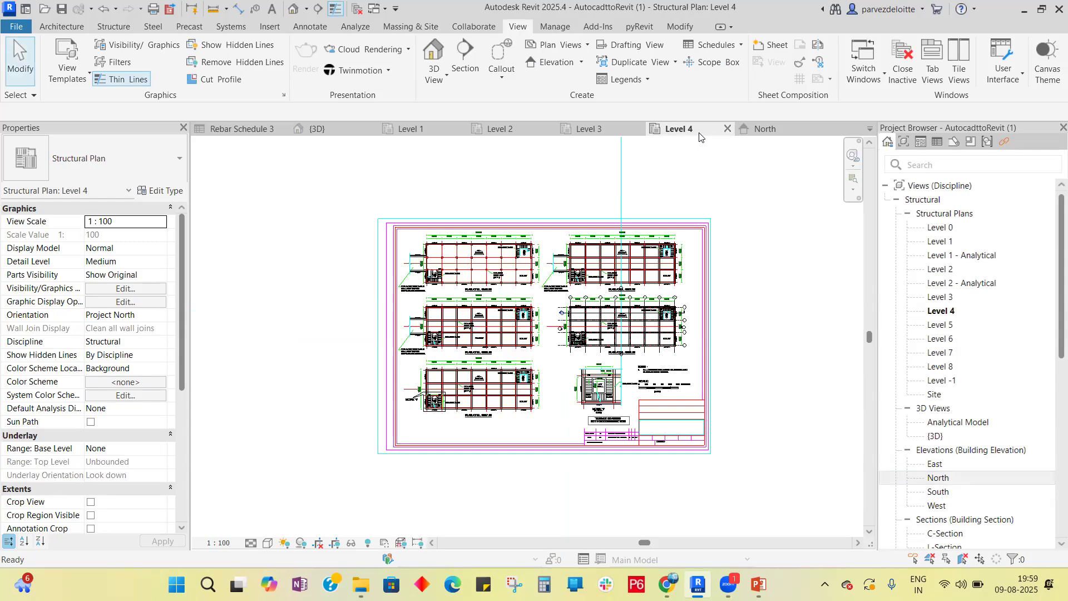
pyautogui.click(765, 128)
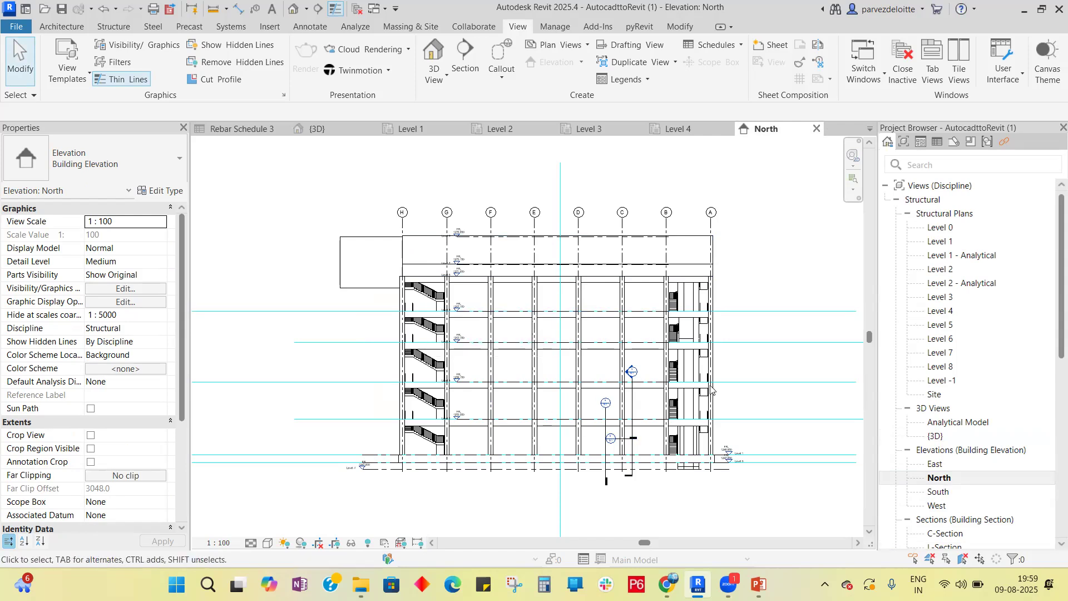
# Step: Hide the Grids annotation category in the North elevation through its visibility/graphic overrides
pyautogui.press('v')
pyautogui.press('g')
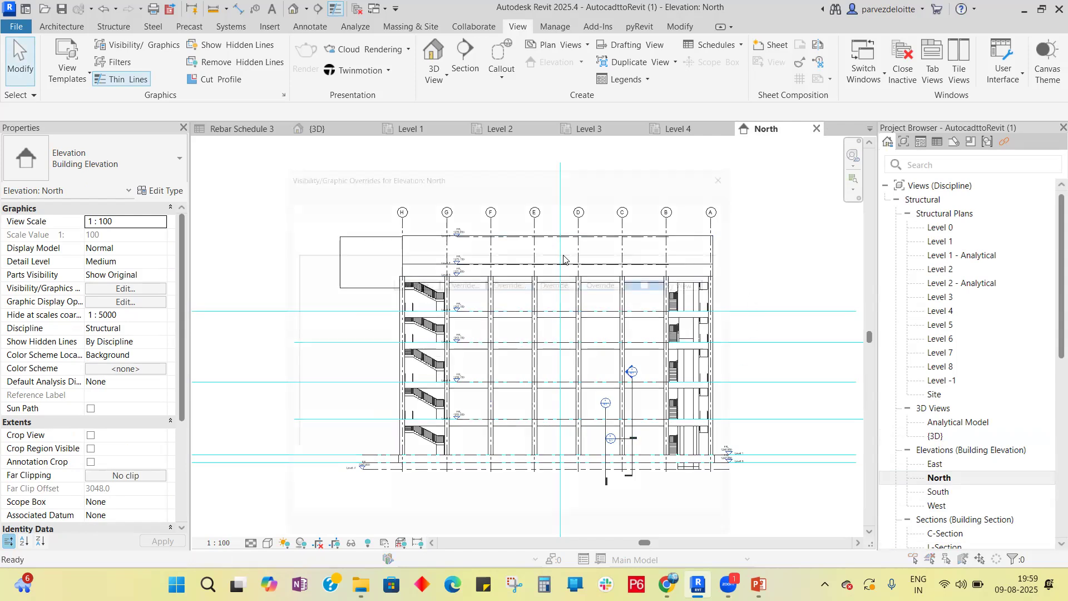
pyautogui.click(354, 179)
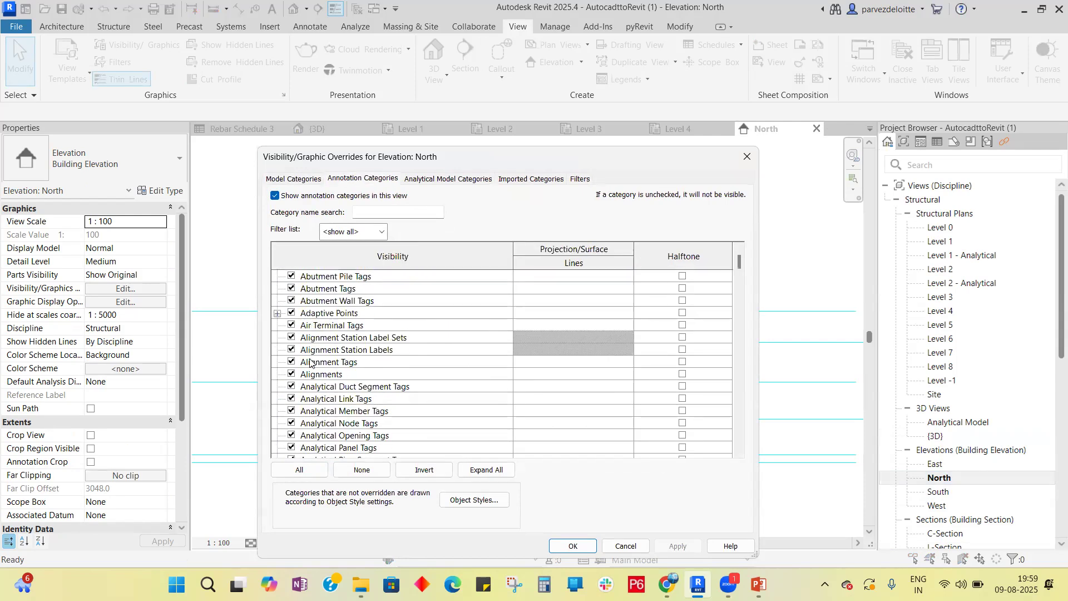
pyautogui.scroll(-12, 310, 362)
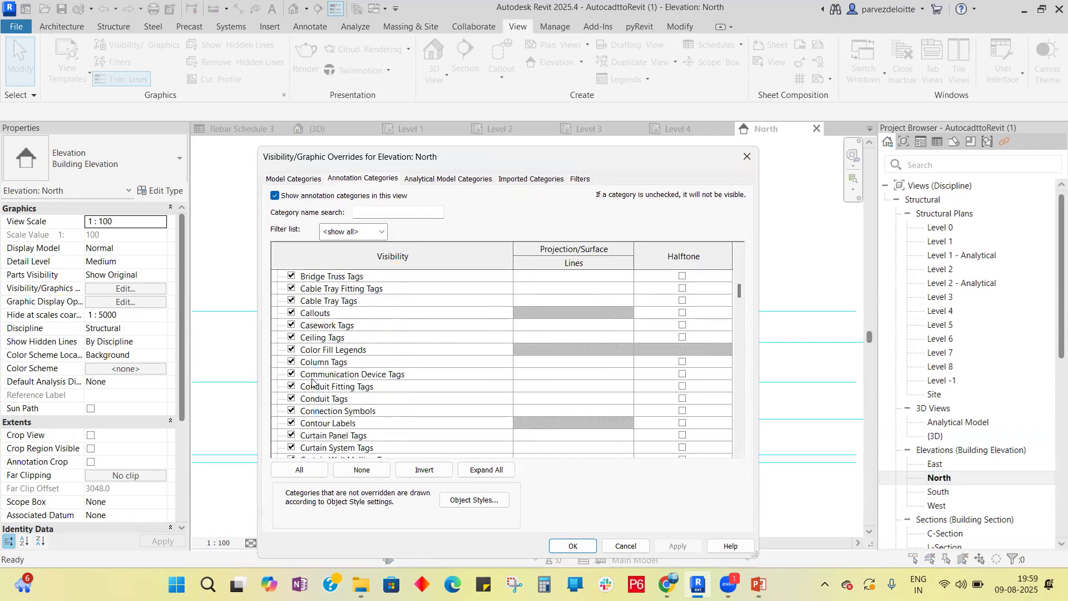
pyautogui.scroll(-1, 301, 413)
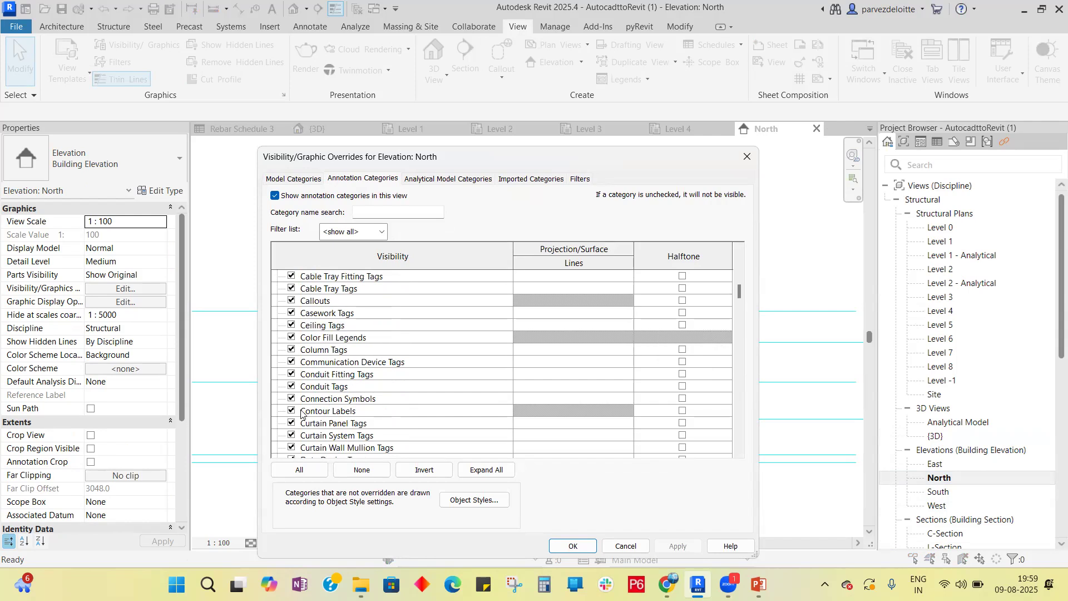
pyautogui.scroll(-2, 301, 413)
pyautogui.click(302, 400)
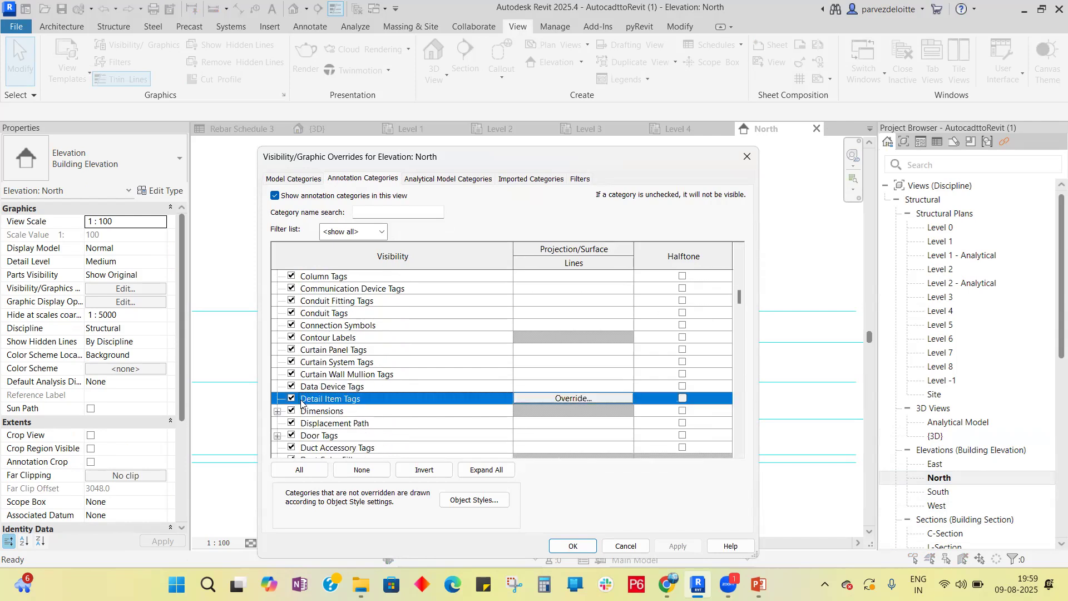
pyautogui.press('Down')
pyautogui.press('Down')
pyautogui.press('Down')
pyautogui.press('Down')
pyautogui.press('Down')
pyautogui.press('Down')
pyautogui.press('Down')
pyautogui.press('Down')
pyautogui.press('Down')
pyautogui.press('Down')
pyautogui.press('Down')
pyautogui.press('Down')
pyautogui.press('Down')
pyautogui.press('Down')
pyautogui.press('Down')
pyautogui.press('Down')
pyautogui.press('Down')
pyautogui.press('Down')
pyautogui.press('Down')
pyautogui.press('Down')
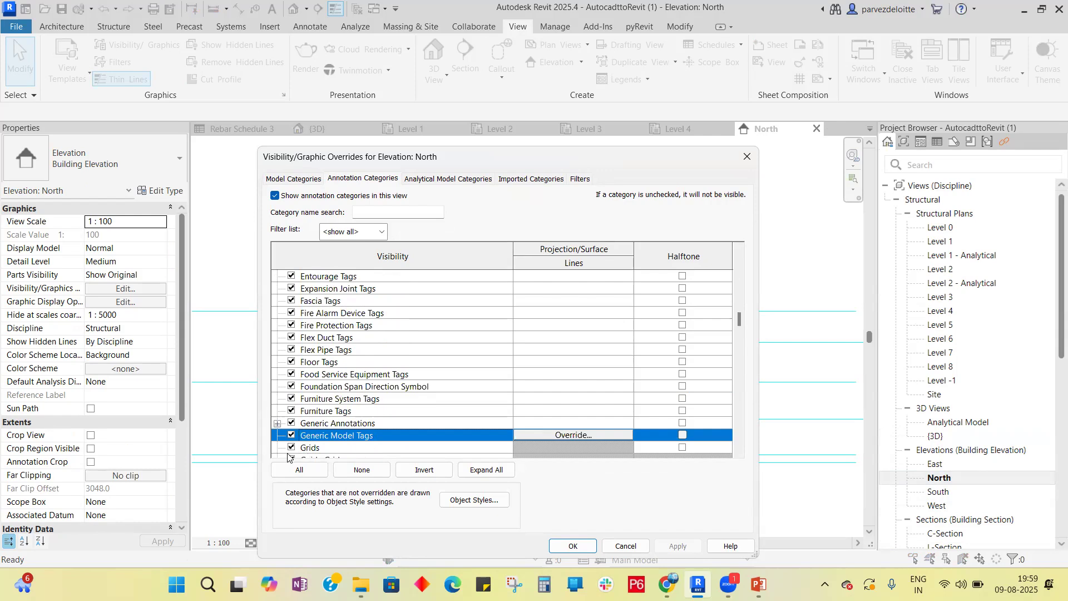
pyautogui.click(291, 447)
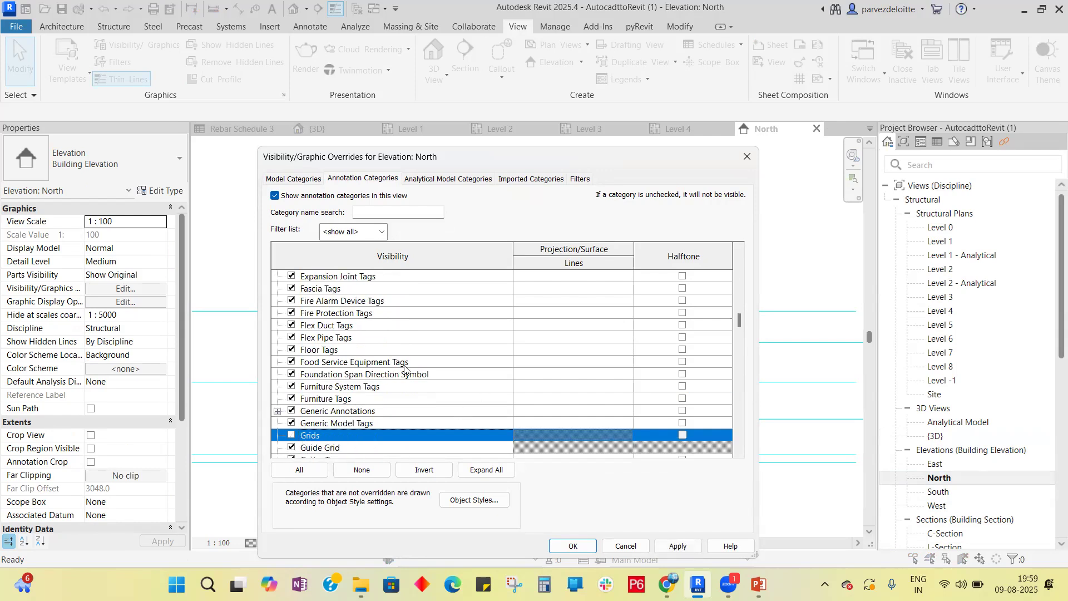
pyautogui.click(590, 545)
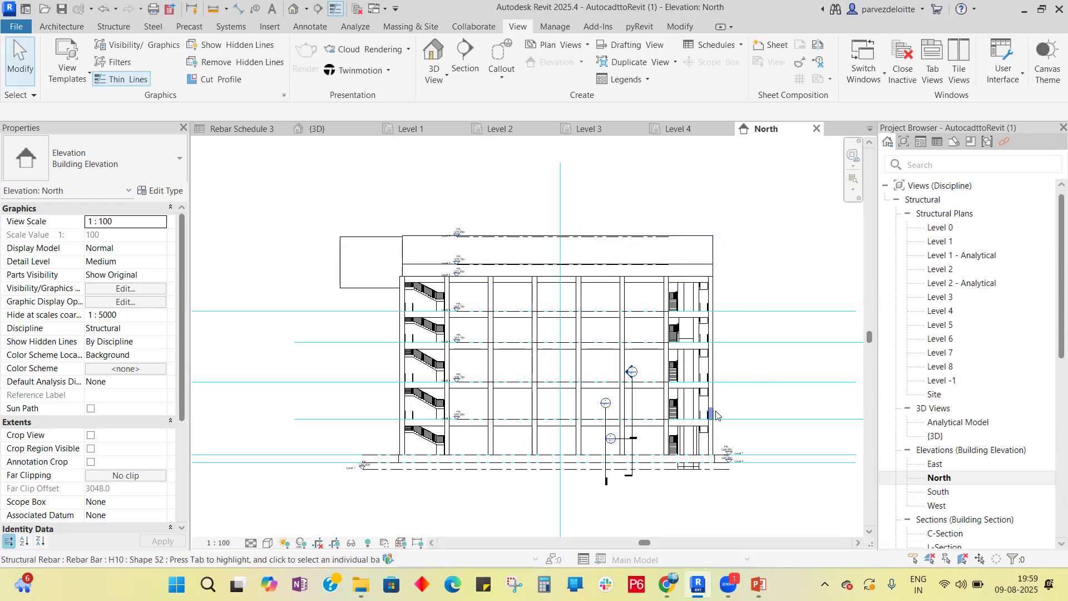
# Step: Open the East building elevation, compare it with the North elevation, and close the East view
pyautogui.doubleClick(938, 465)
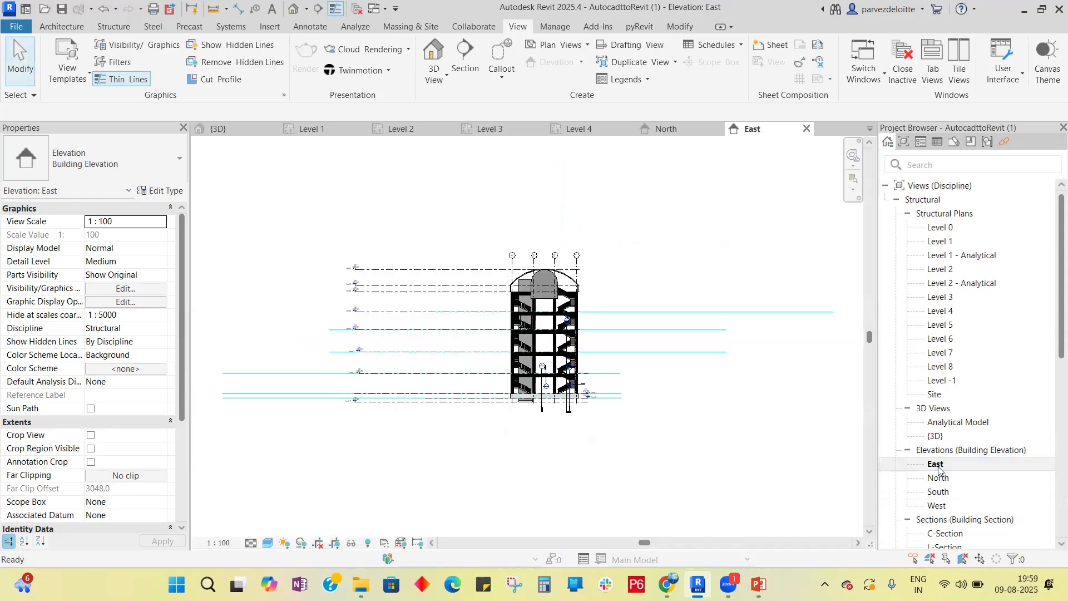
pyautogui.click(670, 132)
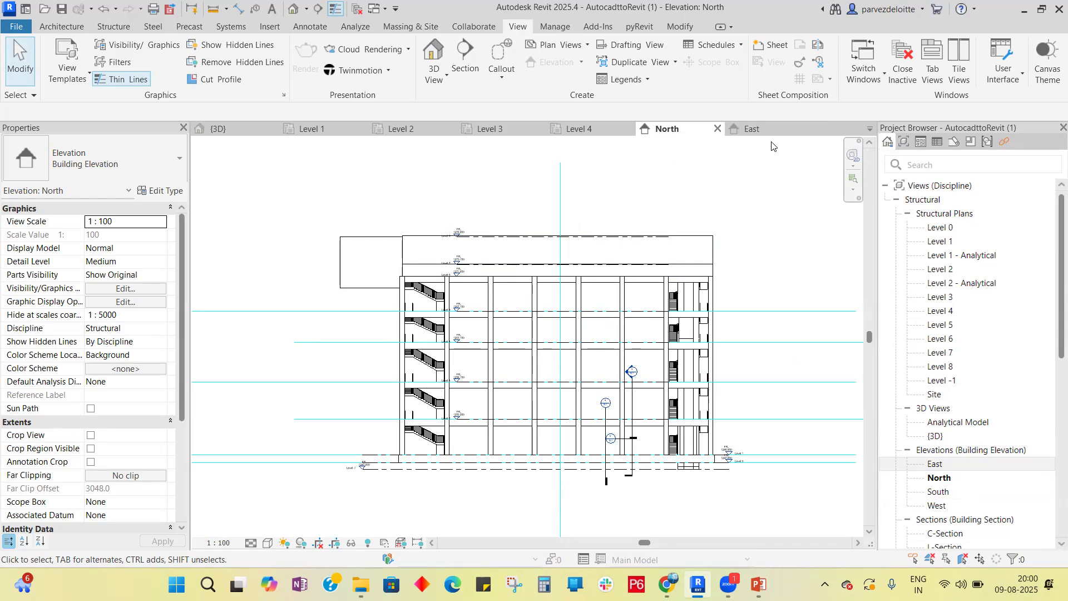
pyautogui.click(806, 129)
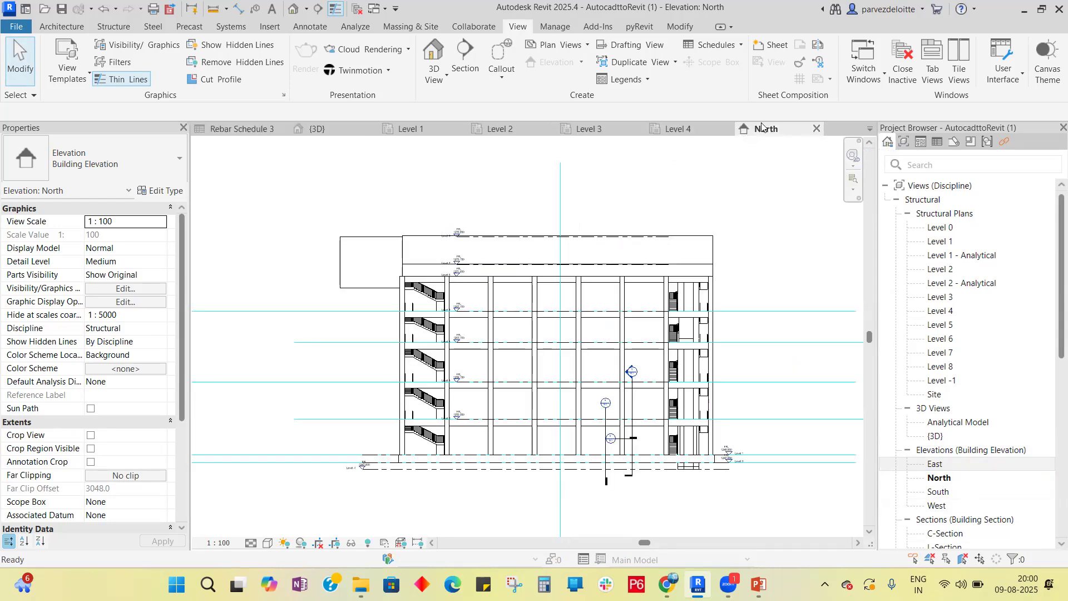
# Step: Close the North, Level 4 and Level 3 views and switch to the Level 1 structural plan
pyautogui.click(816, 128)
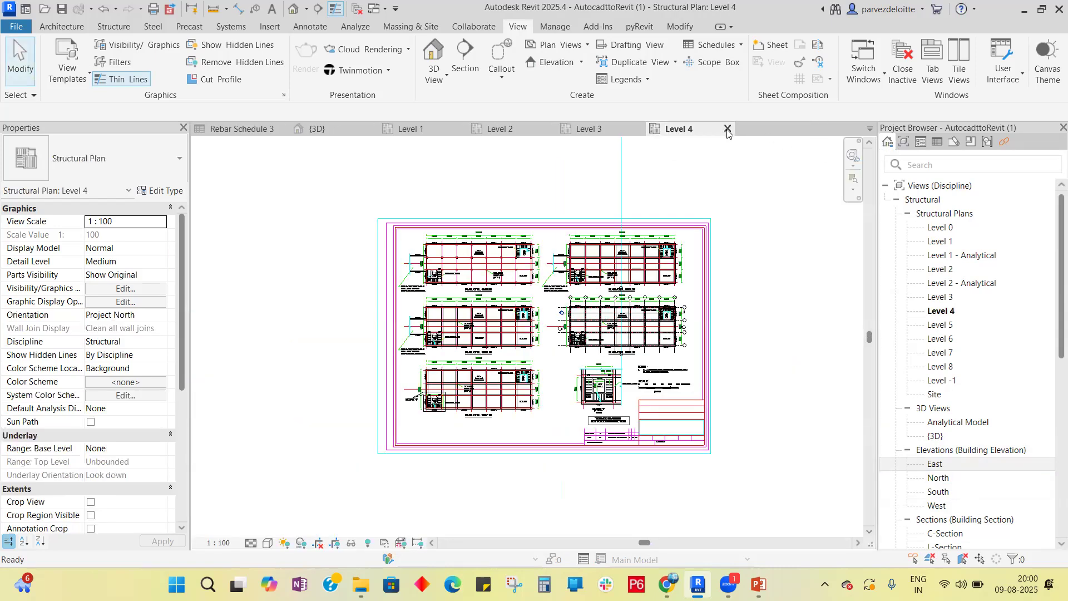
pyautogui.click(727, 129)
pyautogui.click(638, 129)
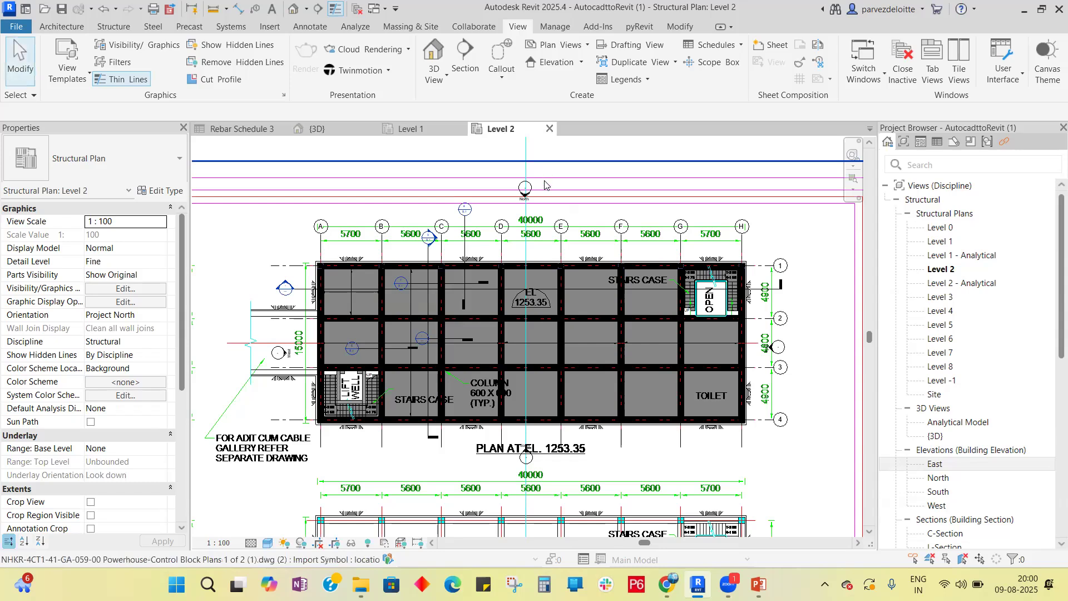
pyautogui.click(417, 130)
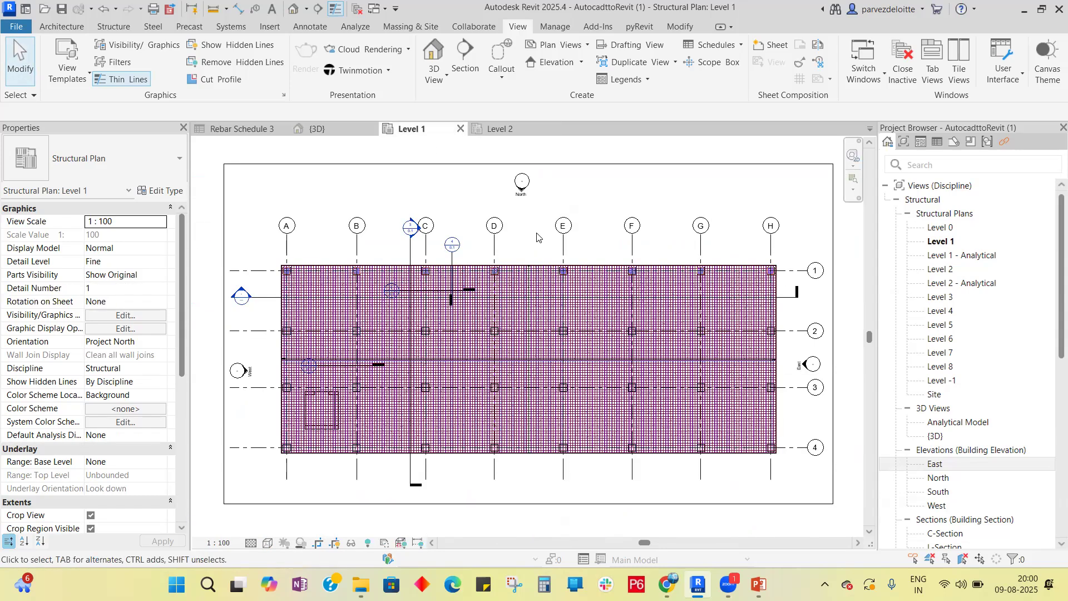
# Step: Start a new sheet under Sheets (all) in the project
pyautogui.scroll(-2, 981, 310)
pyautogui.scroll(-8, 981, 310)
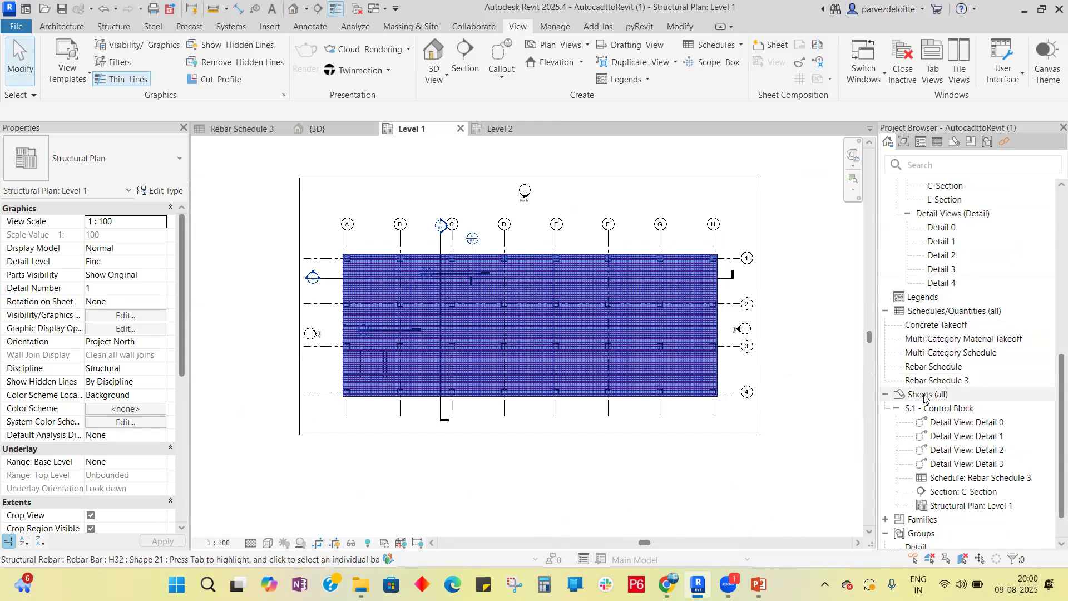
pyautogui.click(923, 396)
pyautogui.rightClick(923, 396)
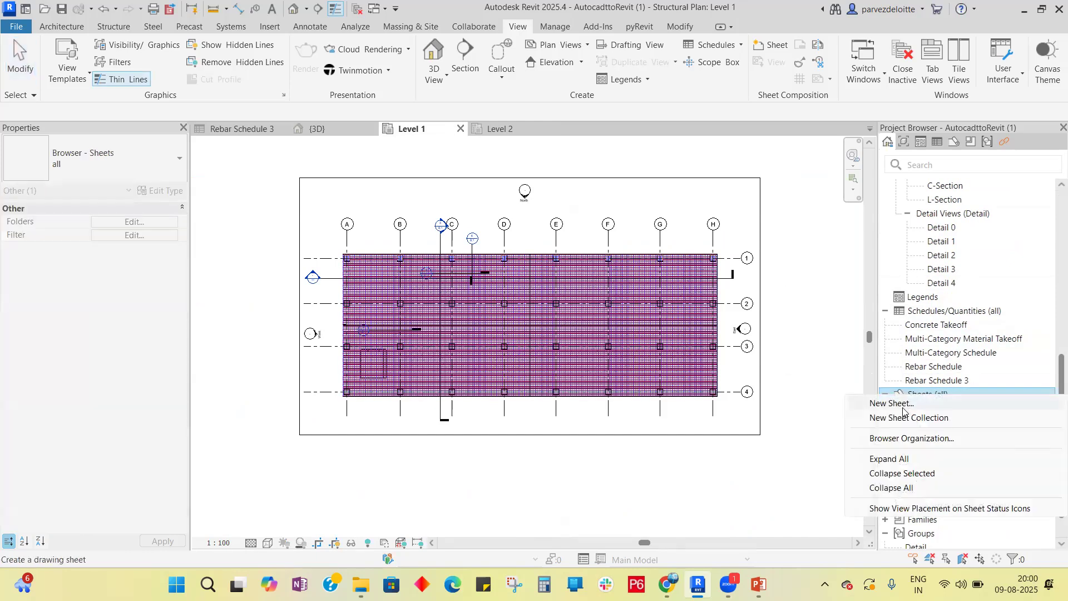
pyautogui.click(900, 404)
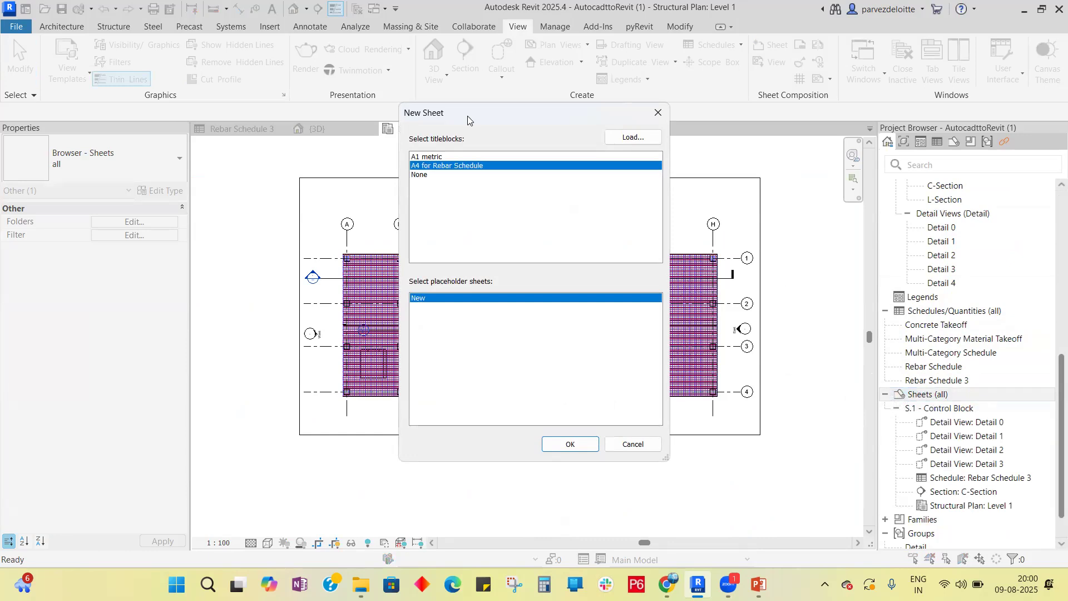
pyautogui.moveTo(468, 119); pyautogui.dragTo(465, 161)
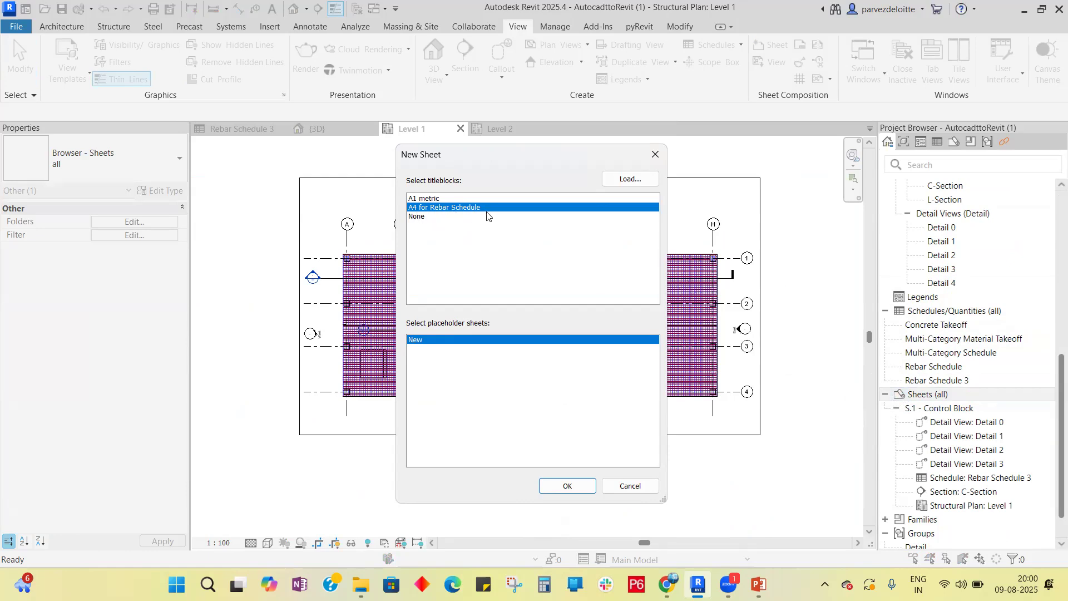
# Step: Start loading a title block family for the new sheet and browse to C:\ProgramData\Autodesk\RVT 2025
pyautogui.click(630, 178)
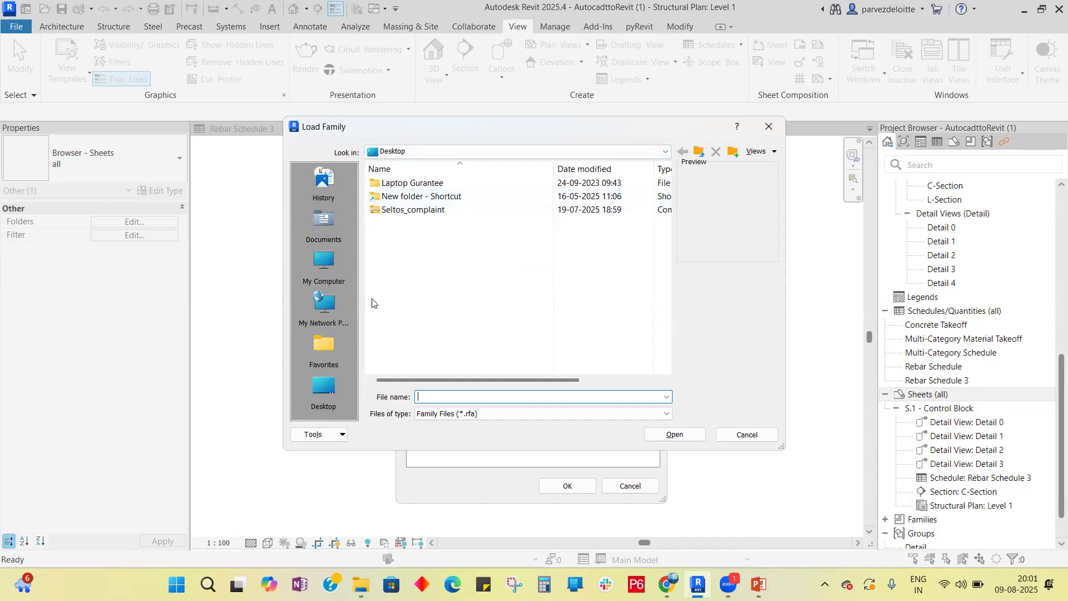
pyautogui.click(666, 150)
pyautogui.click(494, 190)
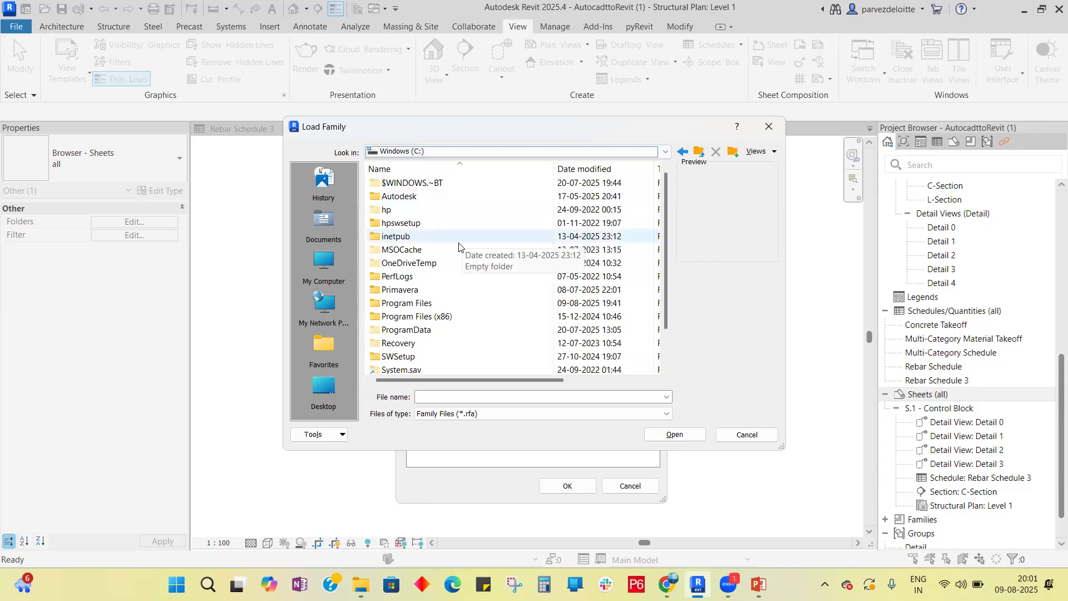
pyautogui.click(458, 244)
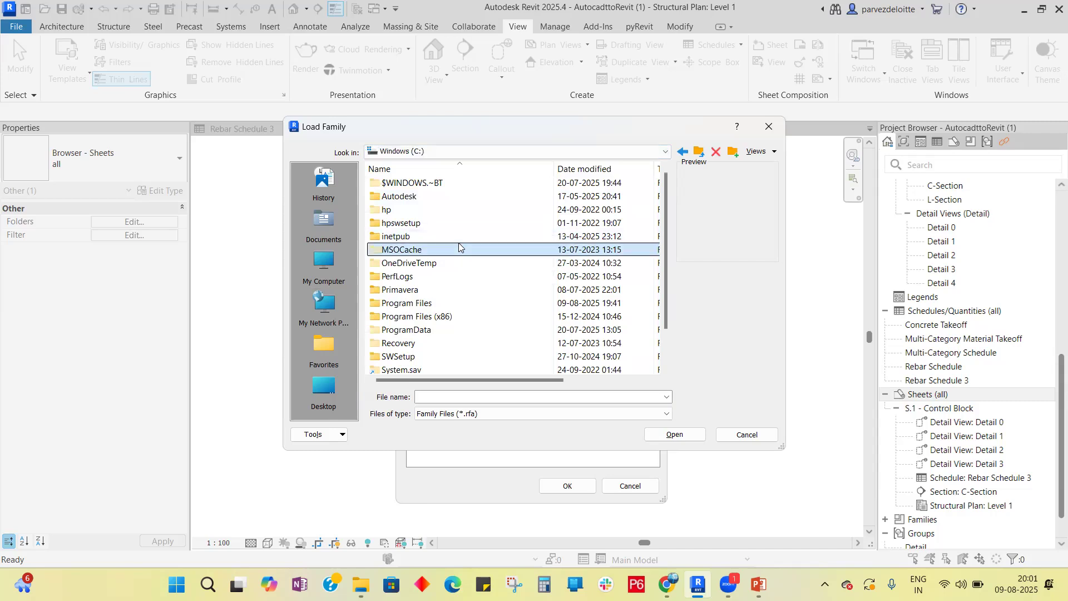
pyautogui.doubleClick(422, 330)
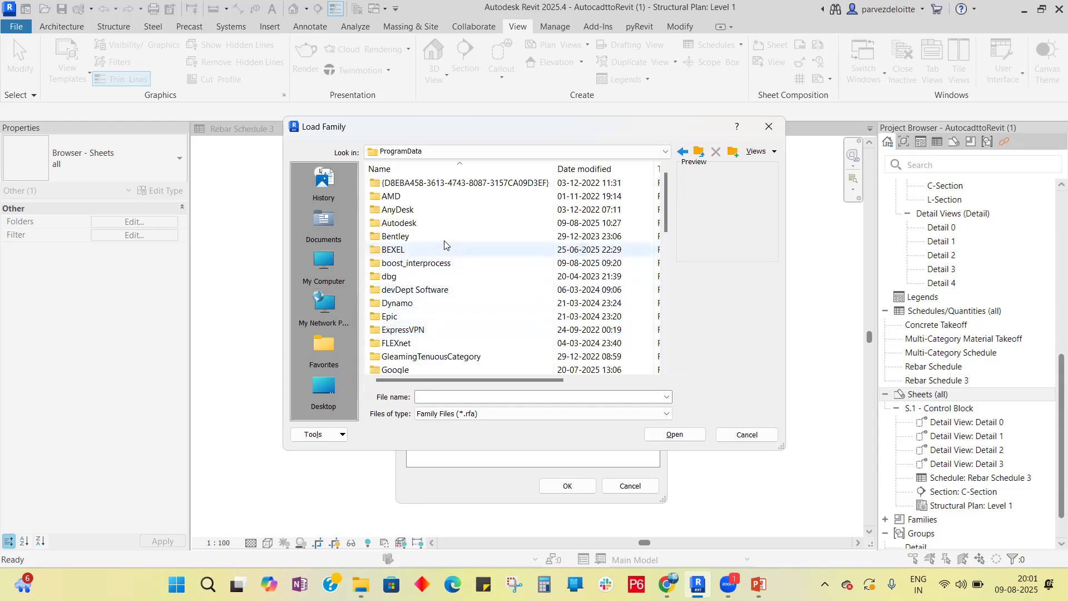
pyautogui.doubleClick(432, 223)
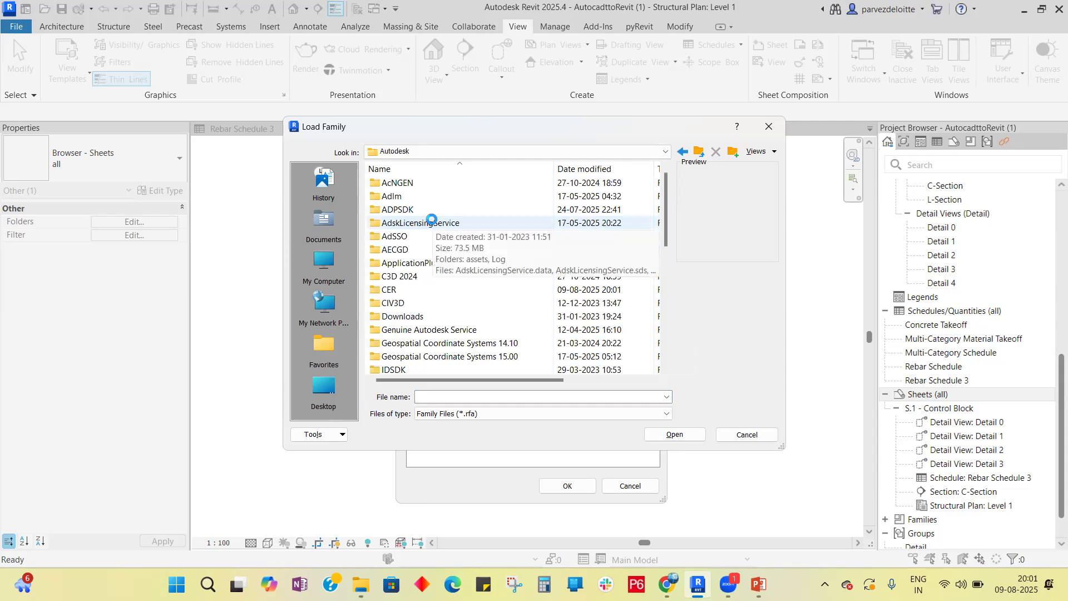
pyautogui.scroll(-8, 432, 219)
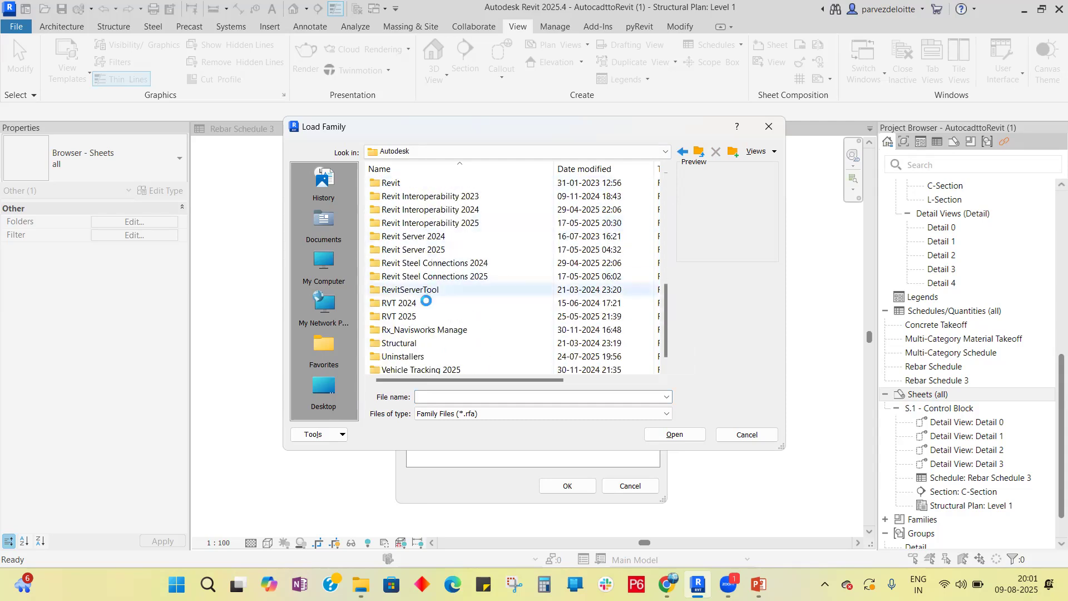
pyautogui.doubleClick(425, 315)
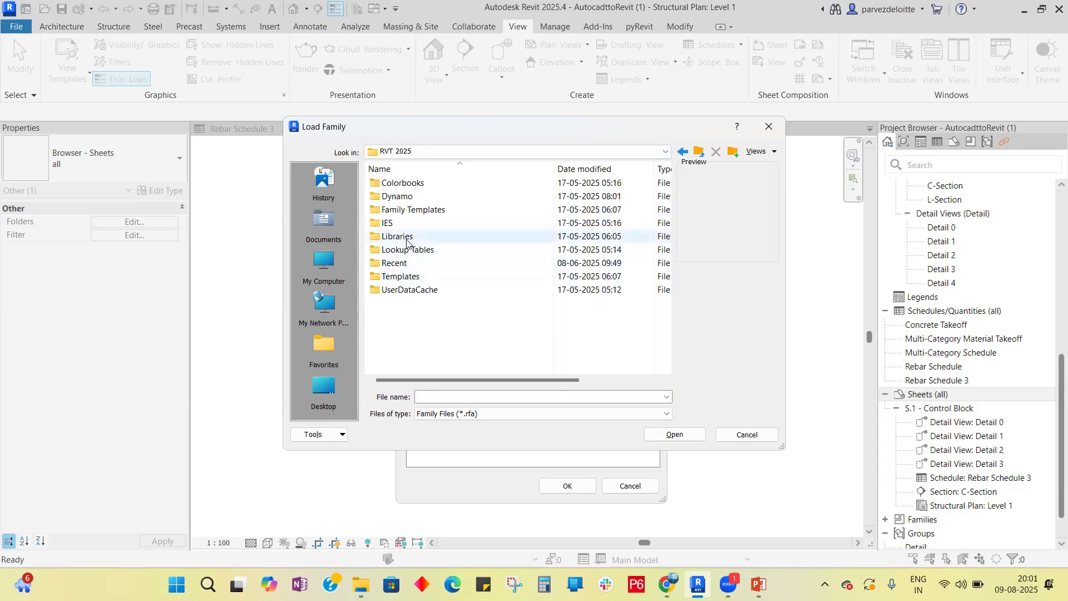
# Step: Browse the family library to Libraries > English > US > Structural Precast > Title Blocks
pyautogui.doubleClick(408, 238)
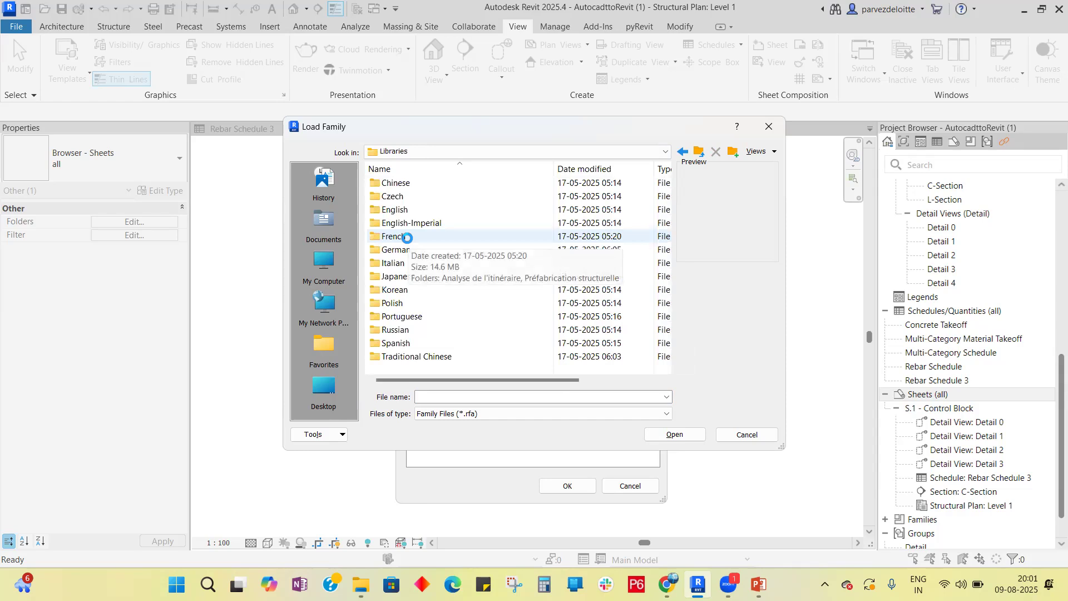
pyautogui.click(404, 214)
pyautogui.doubleClick(403, 214)
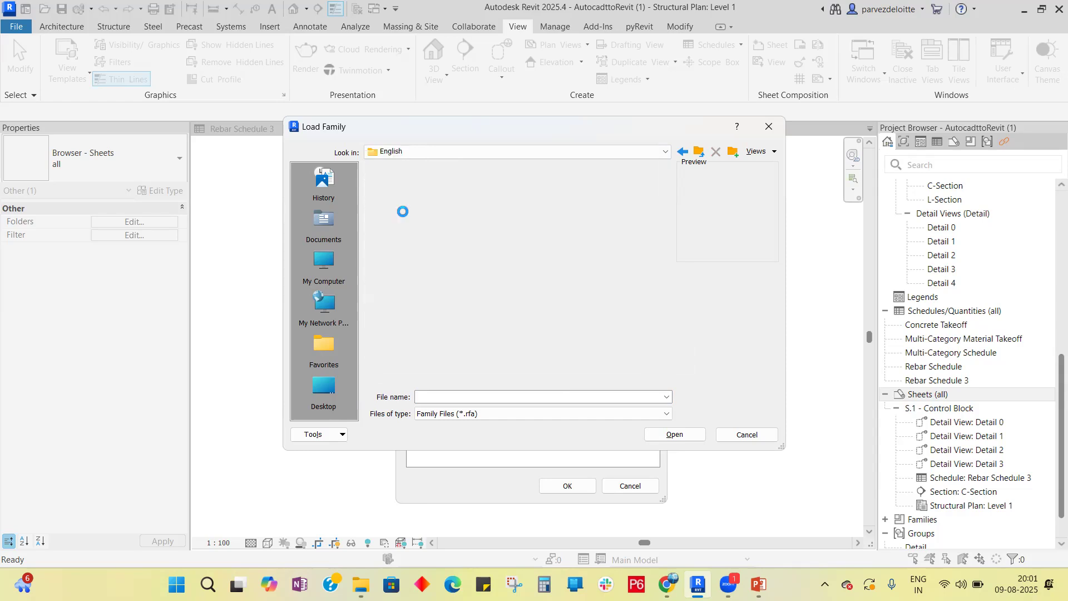
pyautogui.click(392, 183)
pyautogui.doubleClick(392, 183)
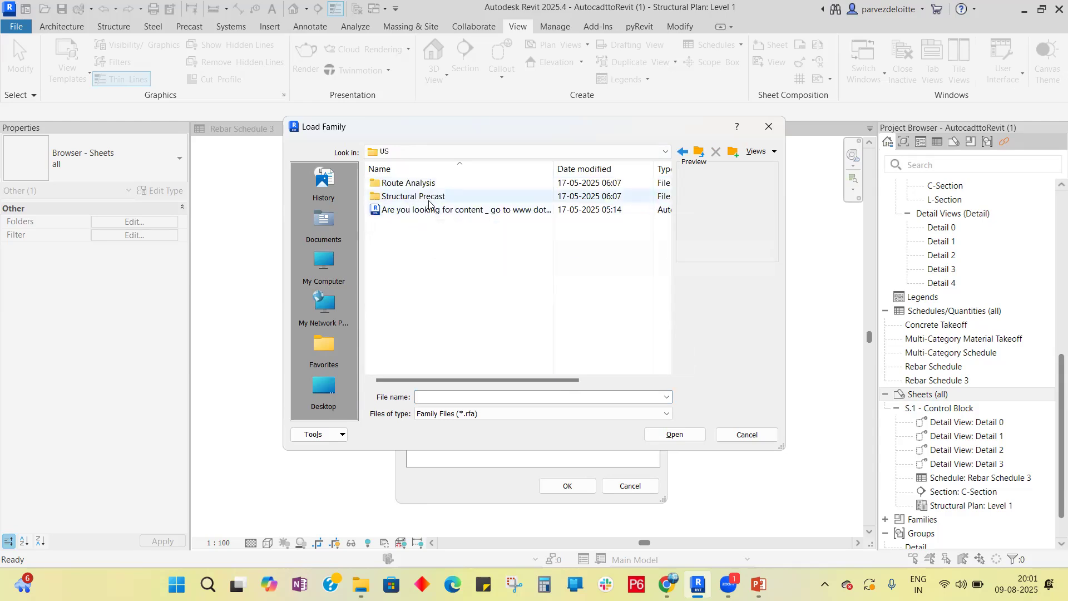
pyautogui.doubleClick(428, 200)
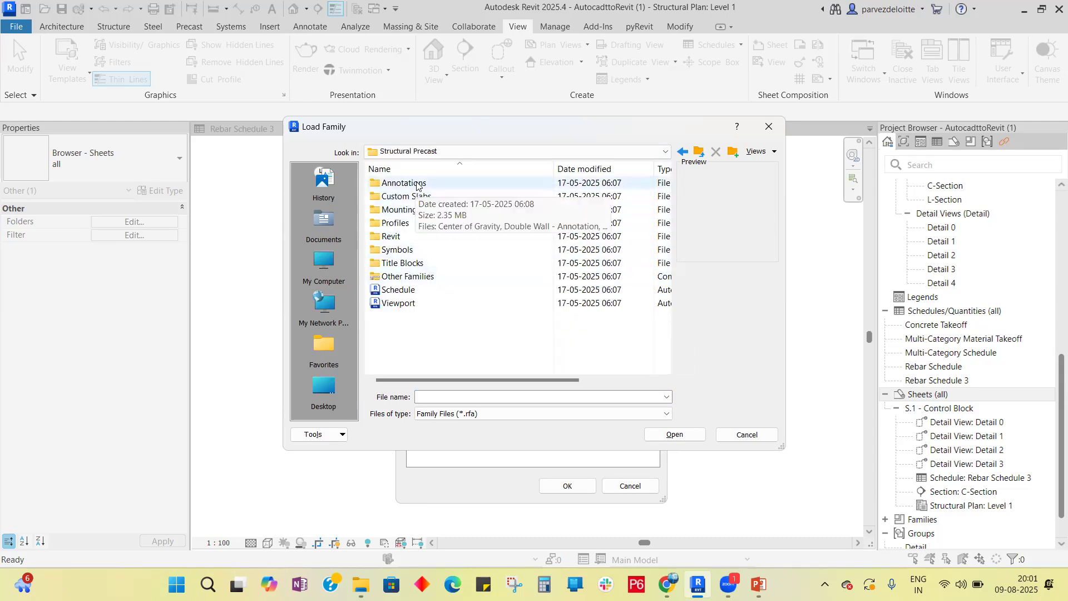
pyautogui.click(416, 264)
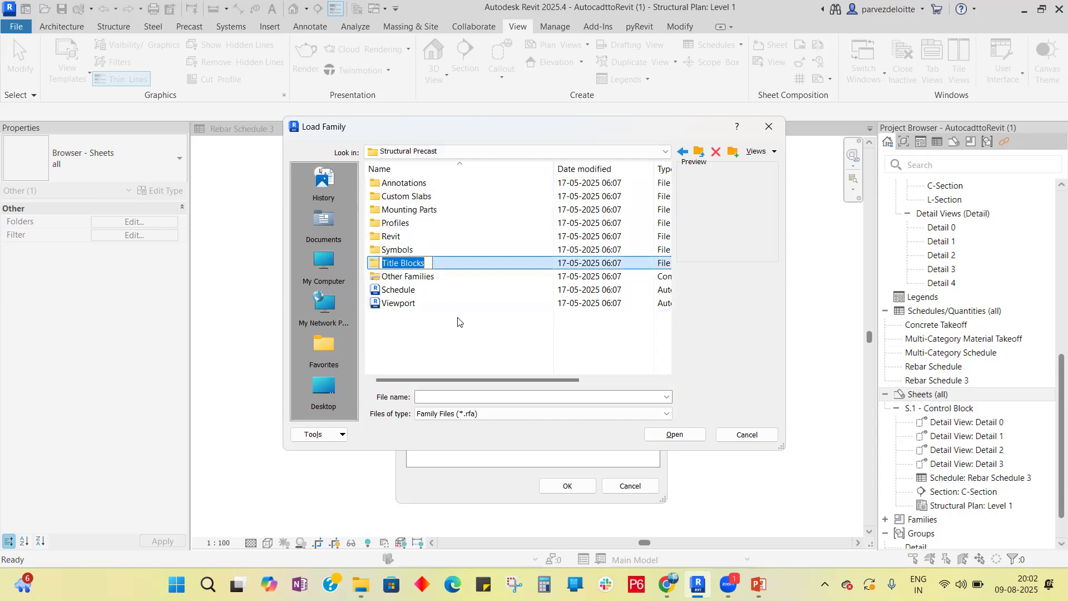
pyautogui.doubleClick(428, 263)
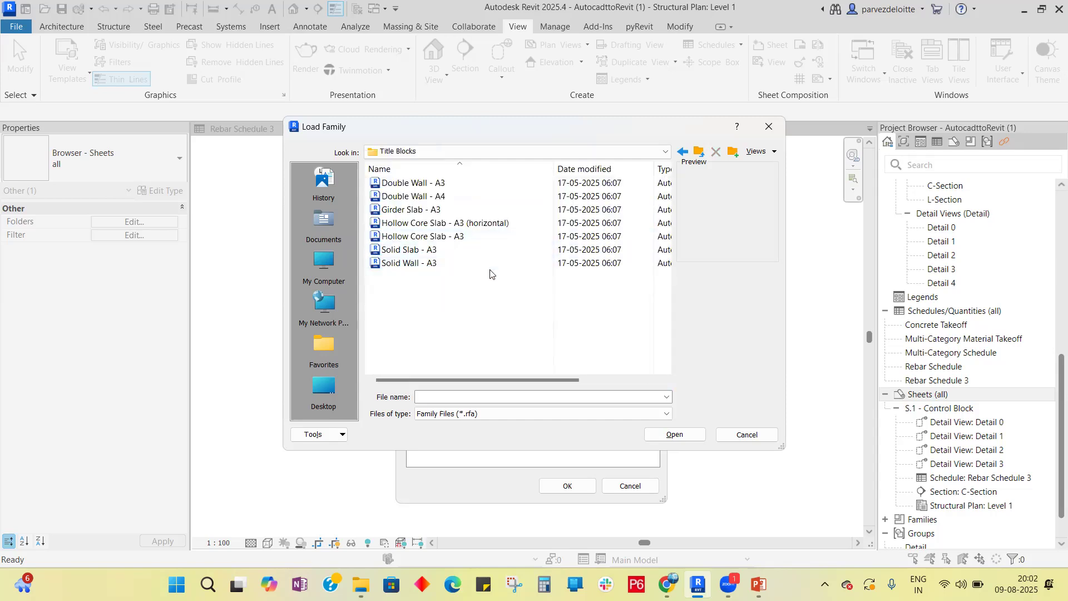
# Step: Preview the precast A3 and A4 title block families, from Solid Wall - A3 to Double Wall - A3
pyautogui.click(437, 266)
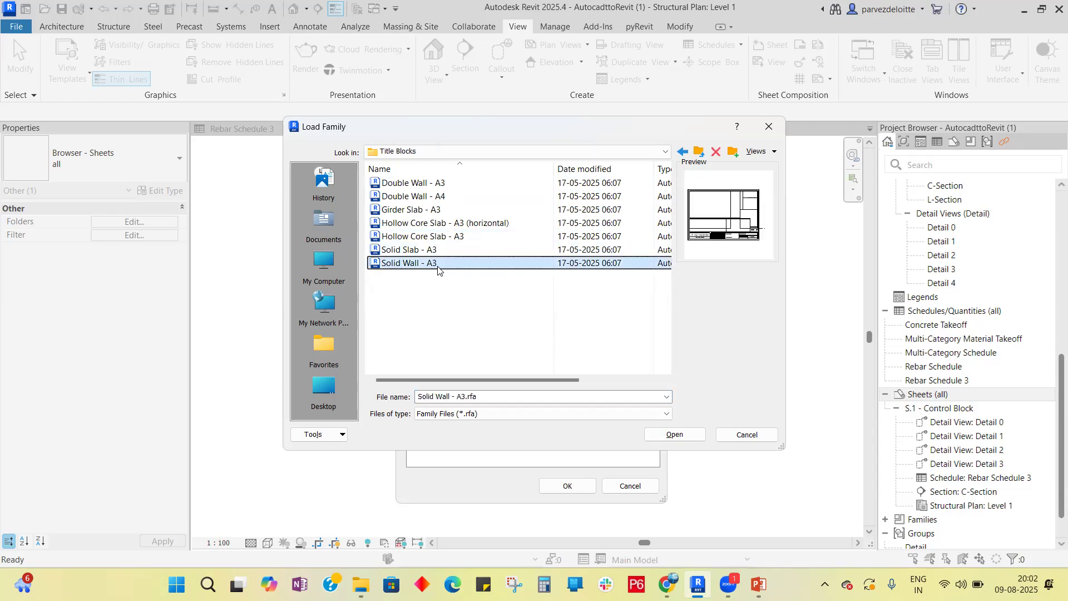
pyautogui.click(428, 251)
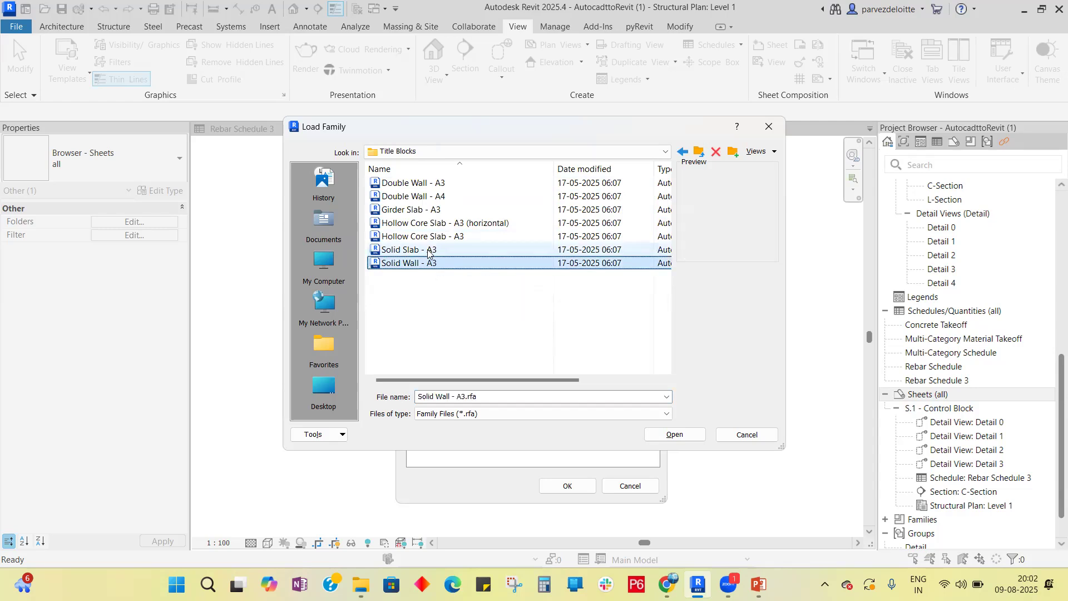
pyautogui.click(433, 238)
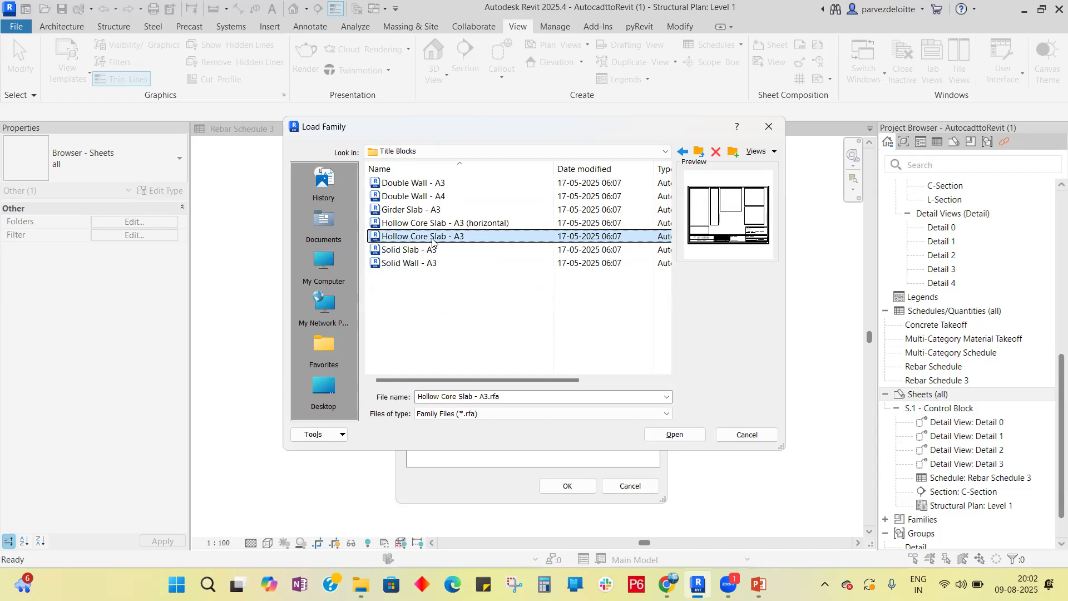
pyautogui.click(432, 224)
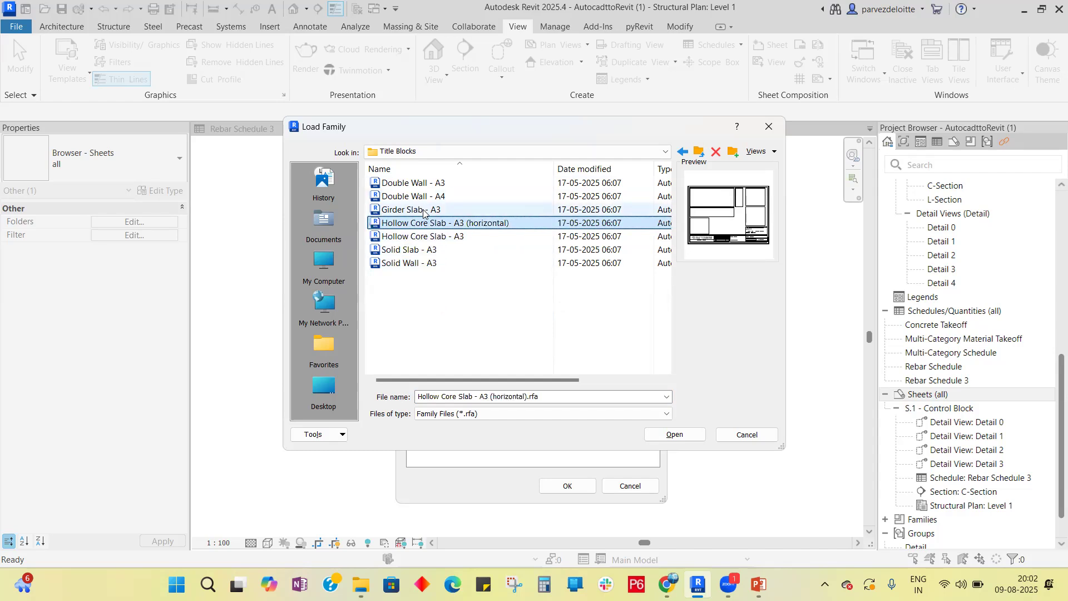
pyautogui.click(423, 211)
pyautogui.click(428, 196)
pyautogui.click(431, 187)
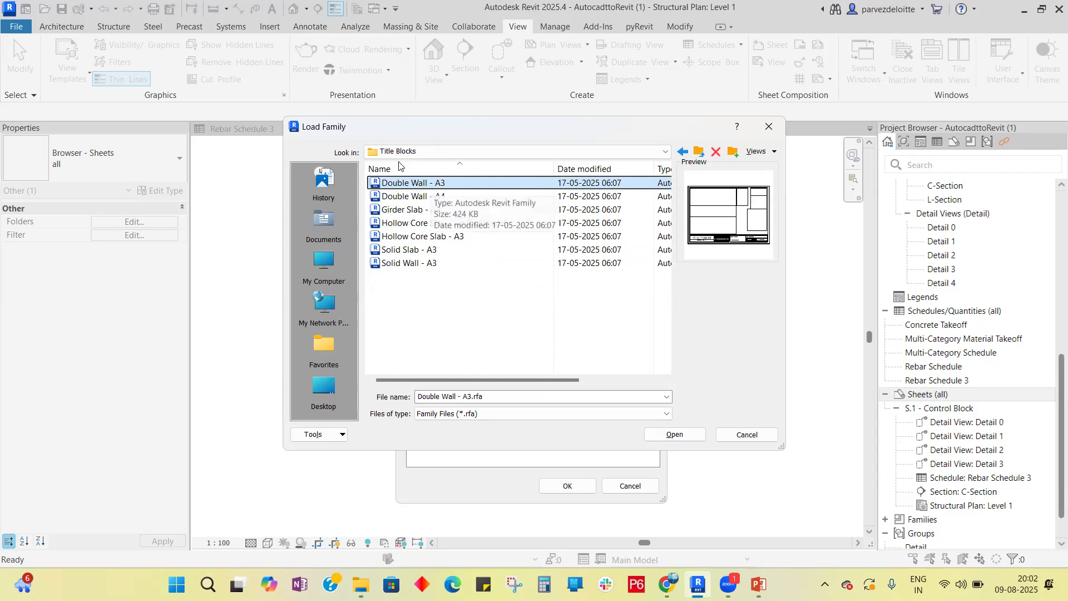
# Step: Check the Viewport and Schedule families in Structural Precast and preview the Solid Wall and Center of Gravity annotations
pyautogui.click(681, 152)
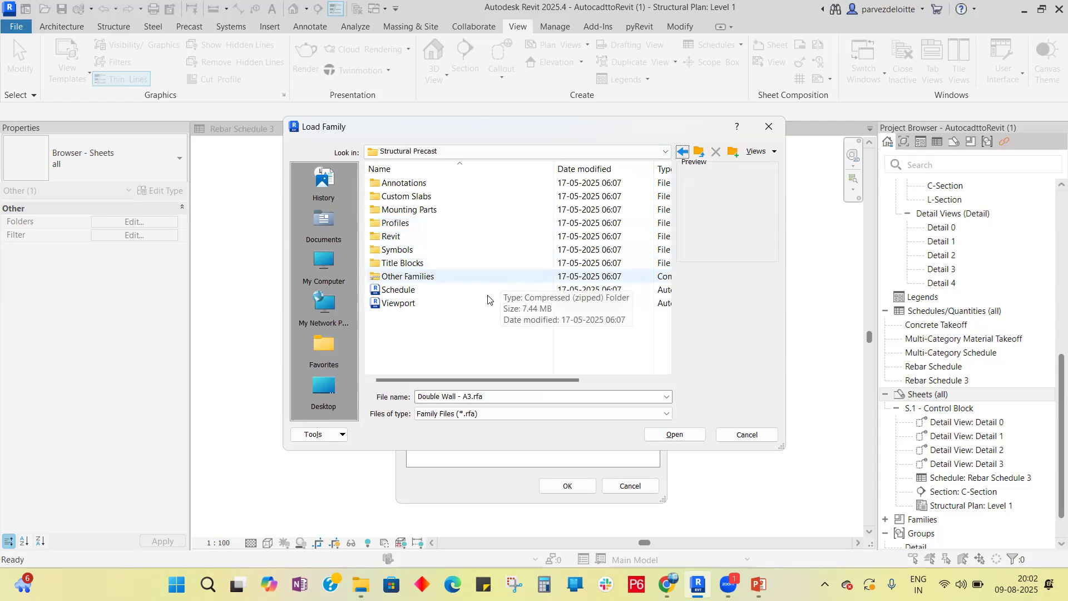
pyautogui.click(423, 307)
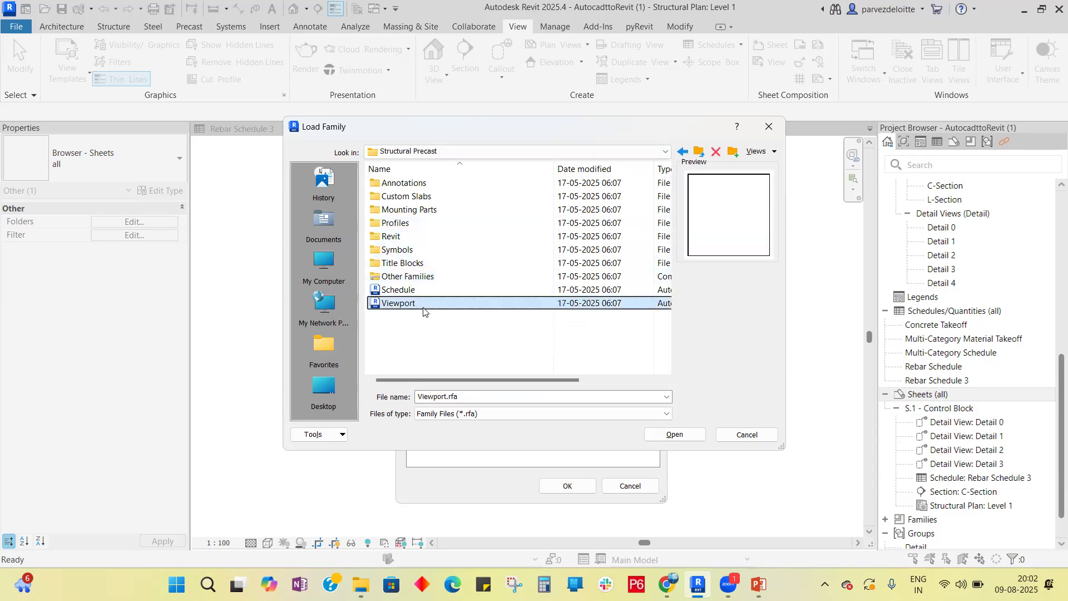
pyautogui.click(421, 289)
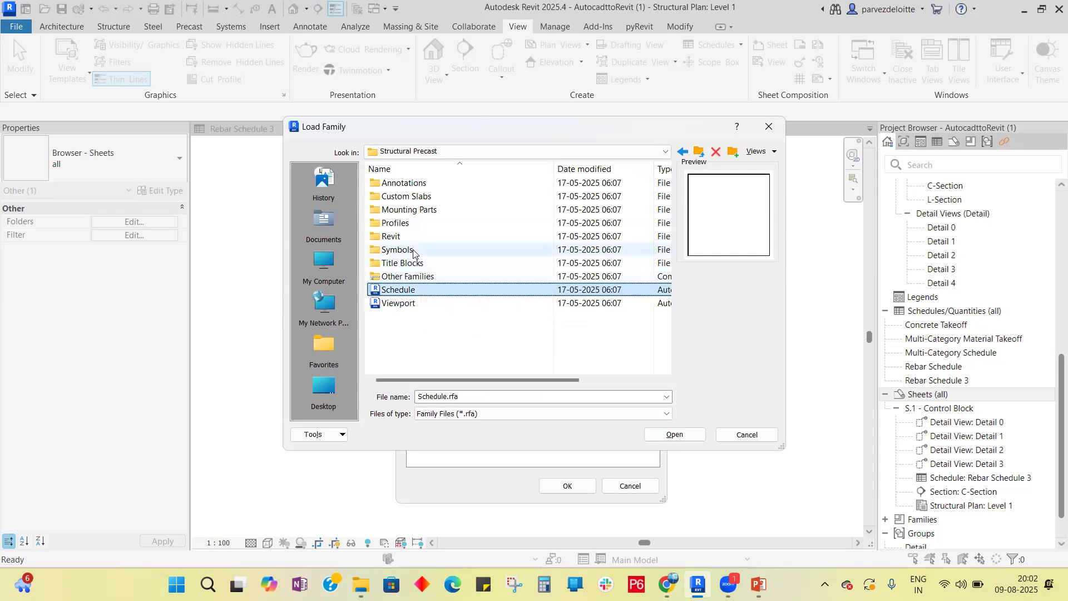
pyautogui.doubleClick(415, 186)
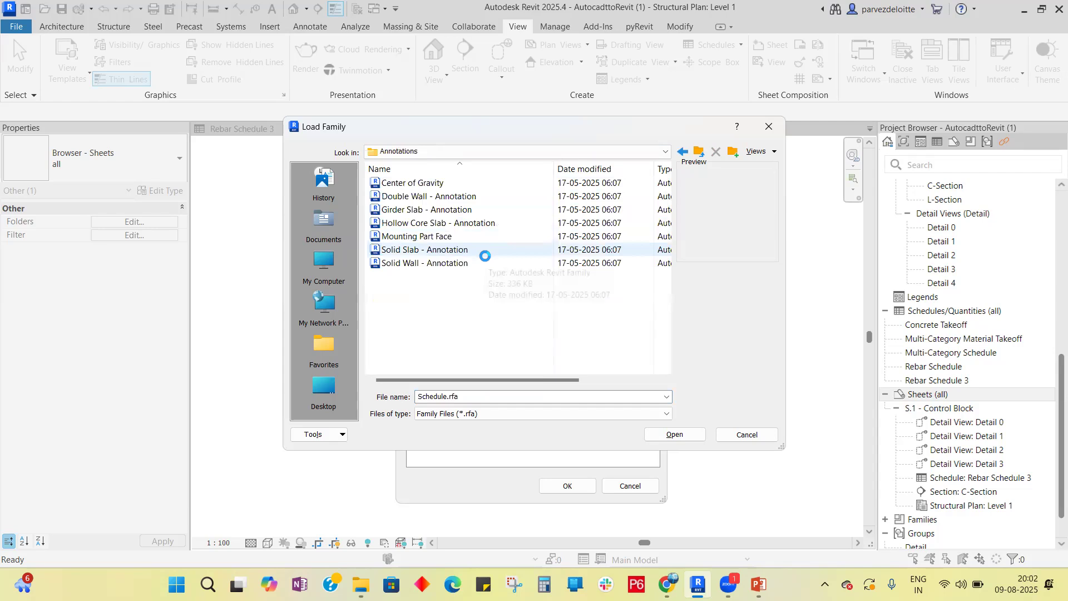
pyautogui.click(457, 265)
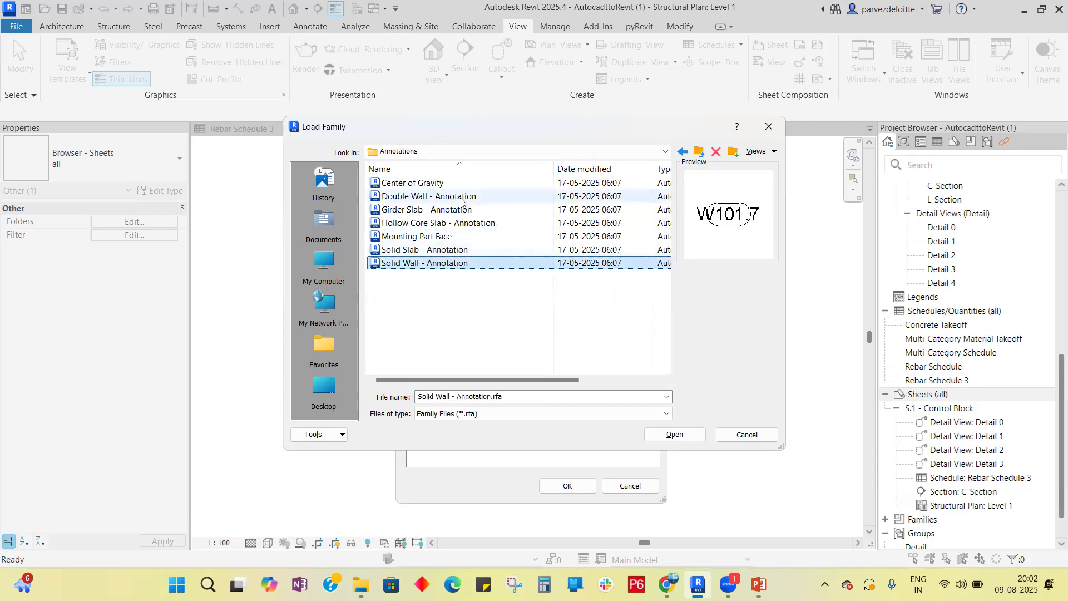
pyautogui.click(423, 184)
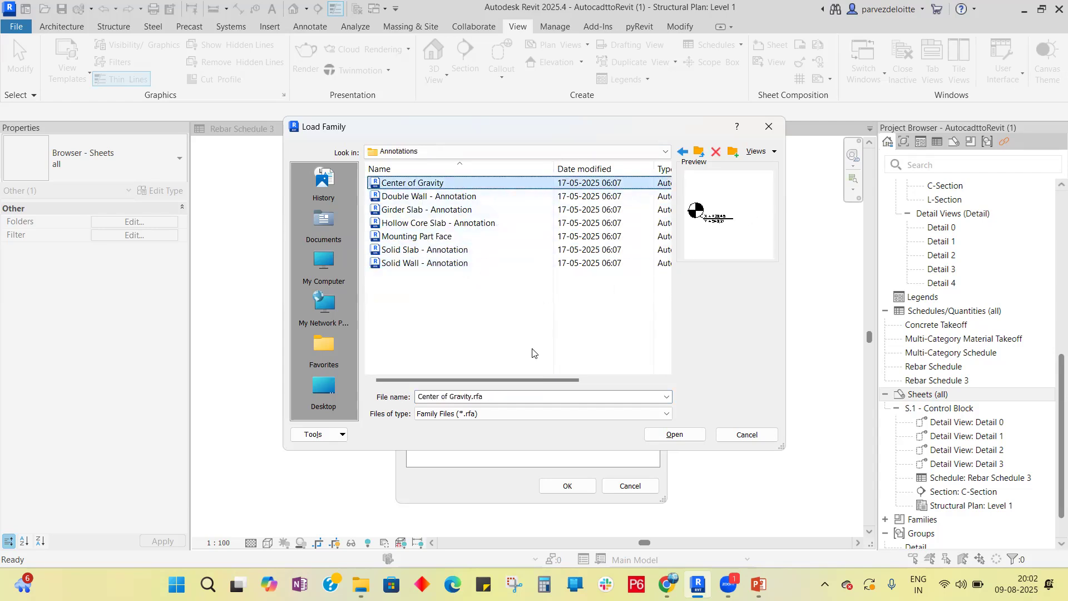
pyautogui.click(683, 153)
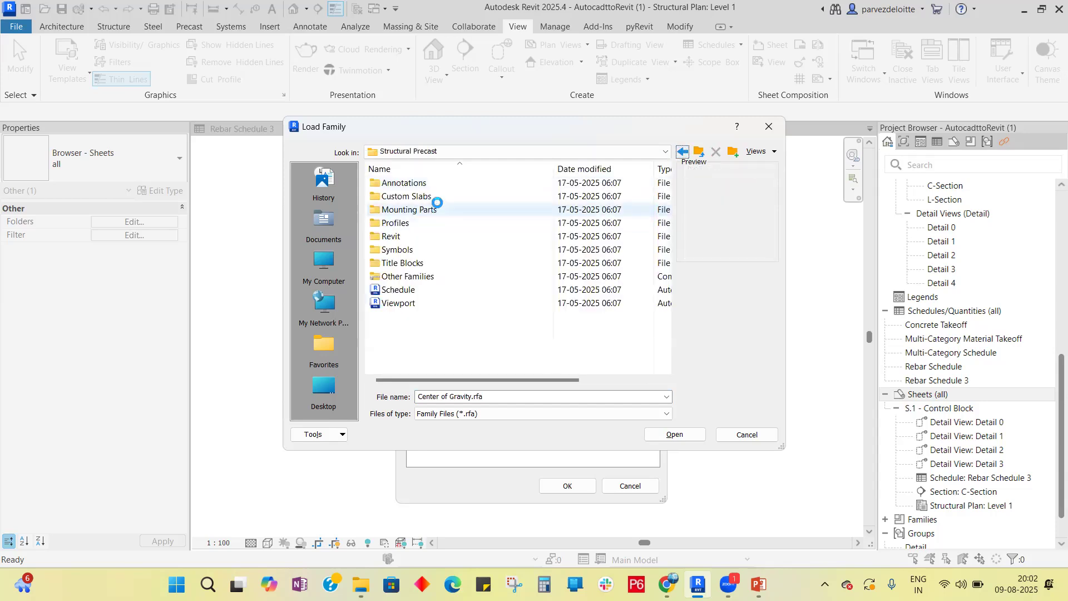
# Step: Look through the English library's Title Blocks and Route Analysis folders for a suitable title block
pyautogui.doubleClick(428, 262)
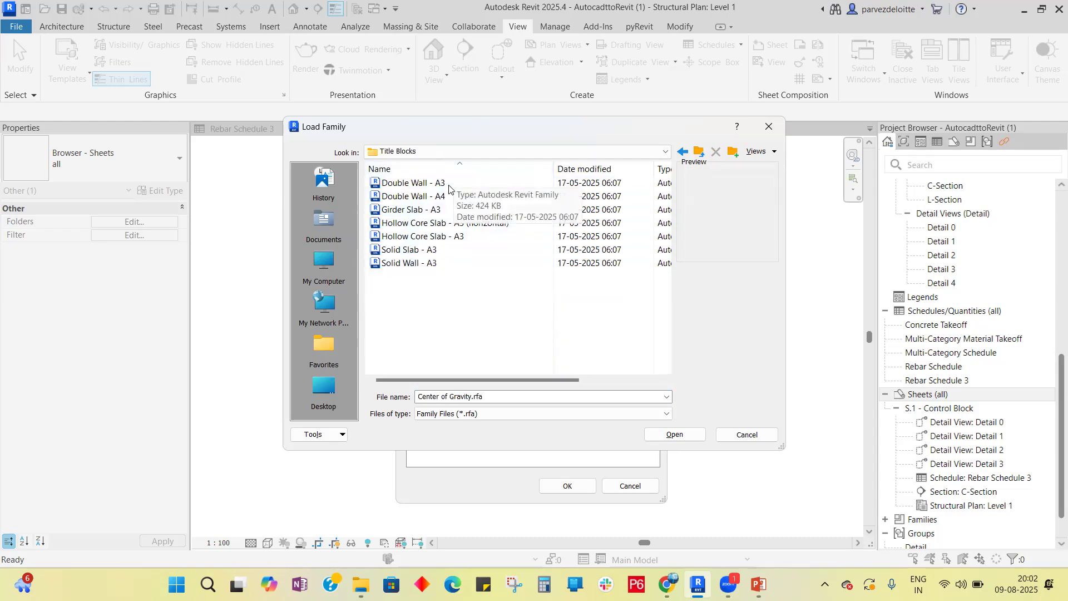
pyautogui.click(682, 152)
pyautogui.click(681, 152)
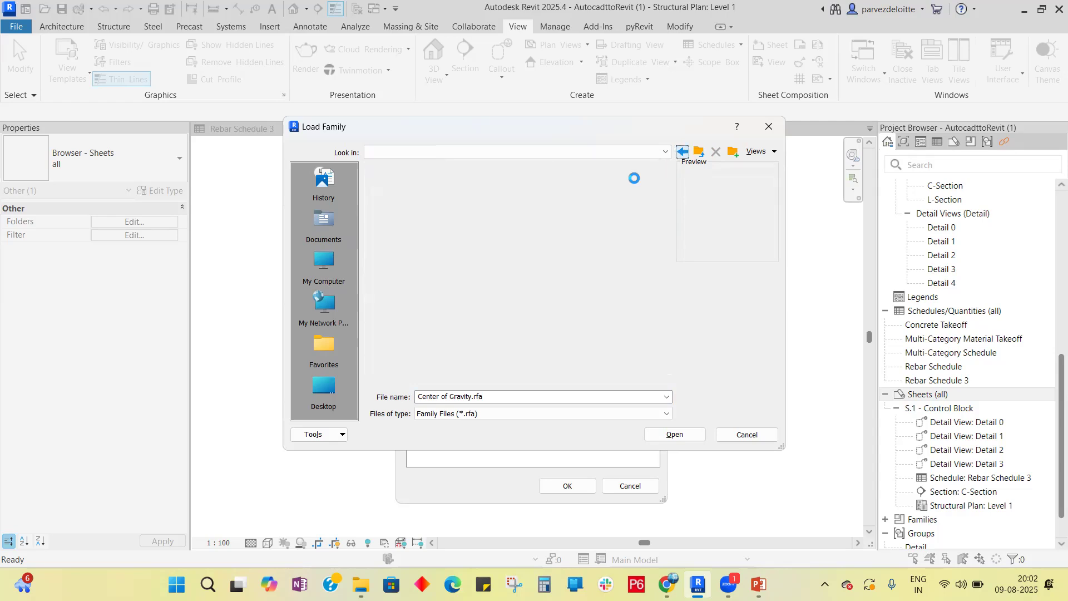
pyautogui.click(431, 188)
pyautogui.doubleClick(431, 188)
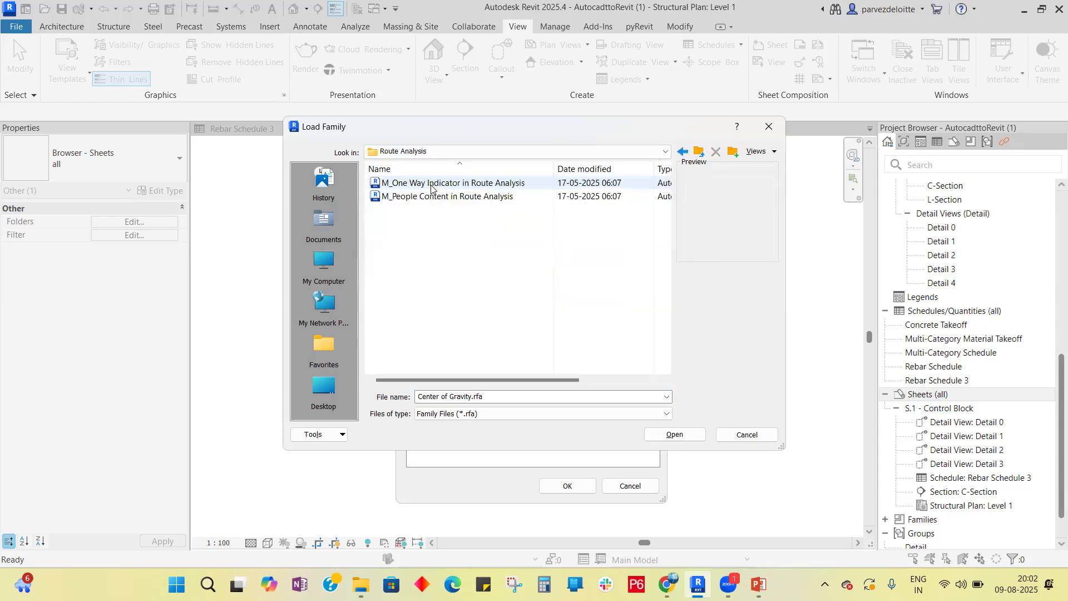
pyautogui.click(681, 152)
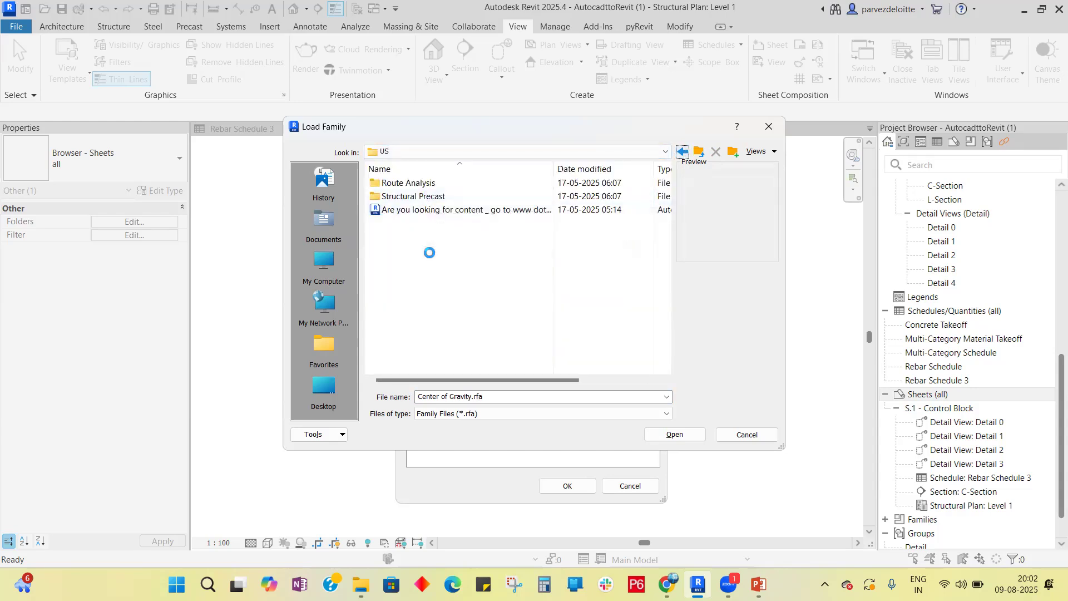
# Step: Switch to the English-Imperial library and browse to US > Structural Precast > Title Blocks
pyautogui.doubleClick(422, 197)
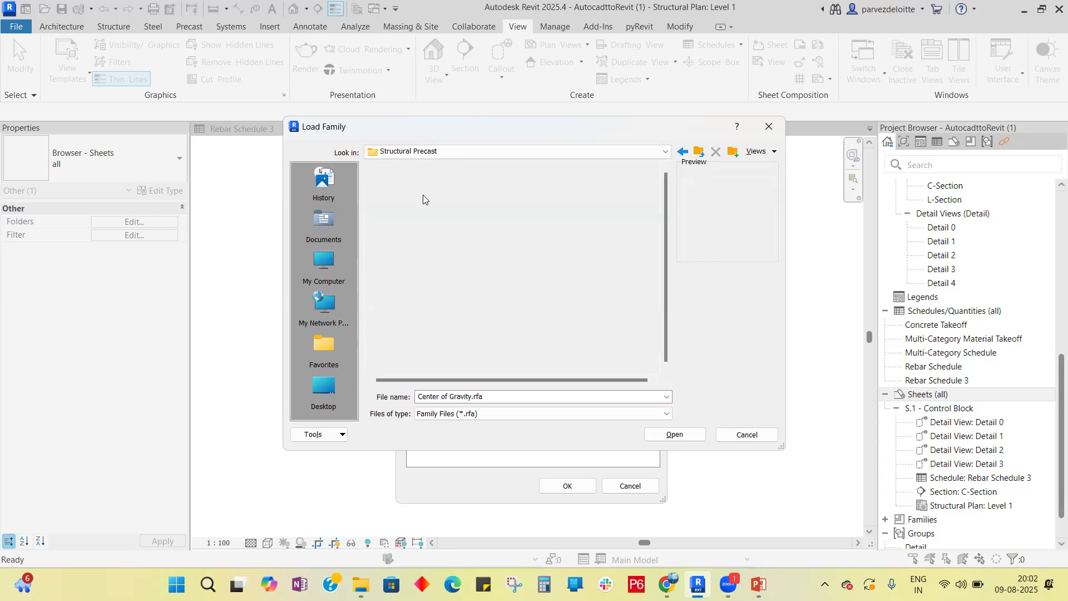
pyautogui.press('BackSpace')
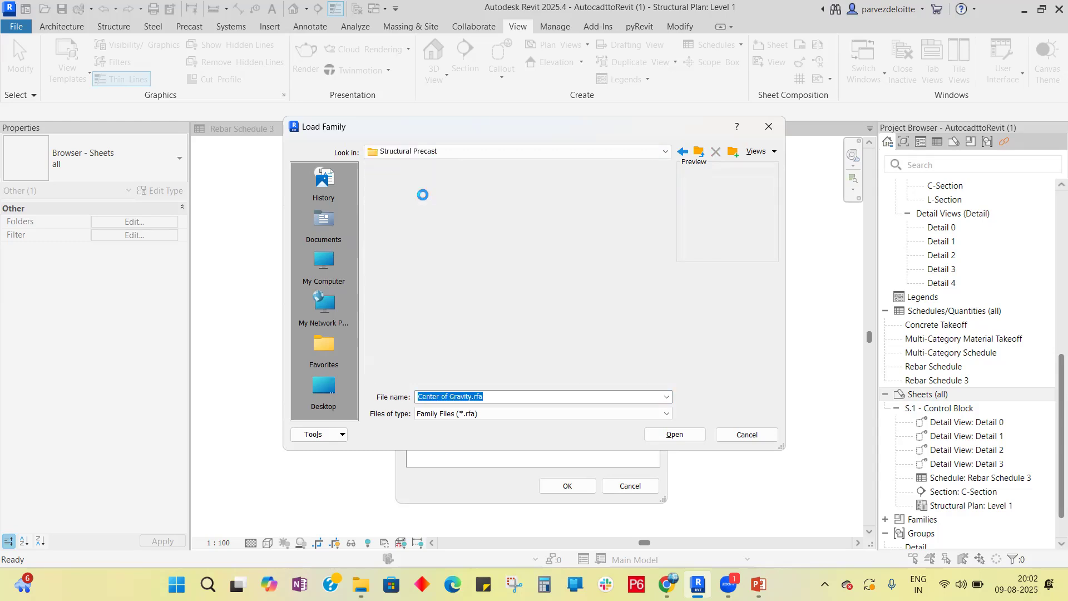
pyautogui.press('BackSpace')
pyautogui.press('BackSpace')
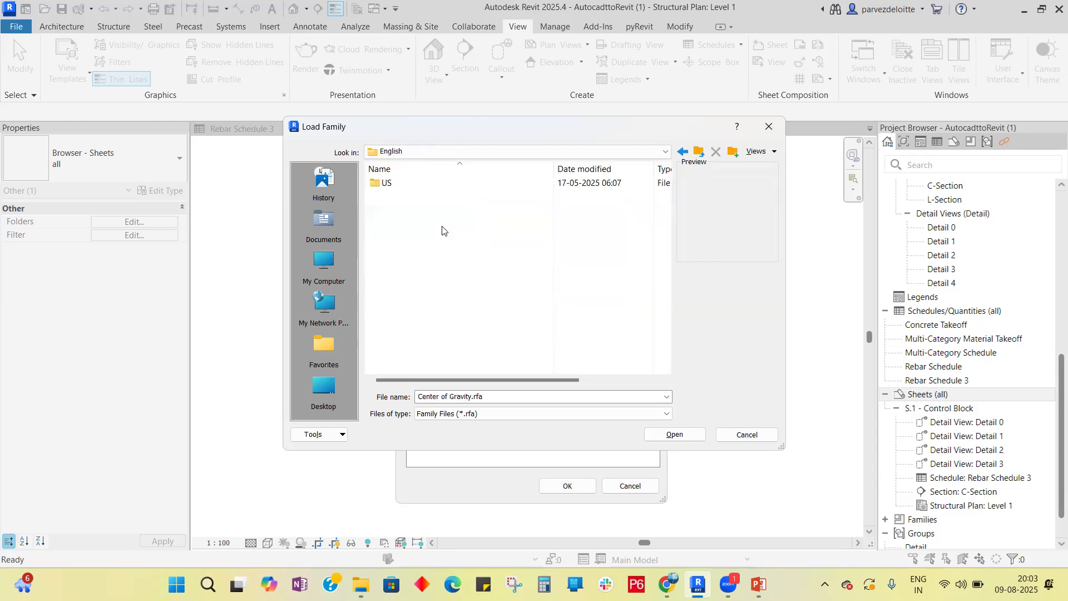
pyautogui.doubleClick(422, 224)
pyautogui.doubleClick(396, 186)
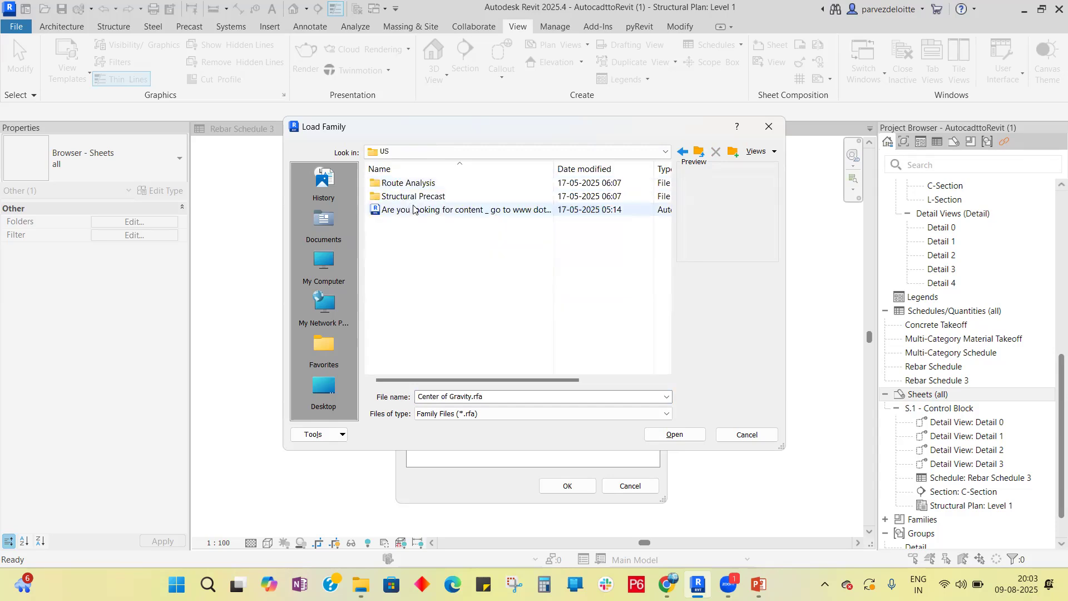
pyautogui.doubleClick(415, 197)
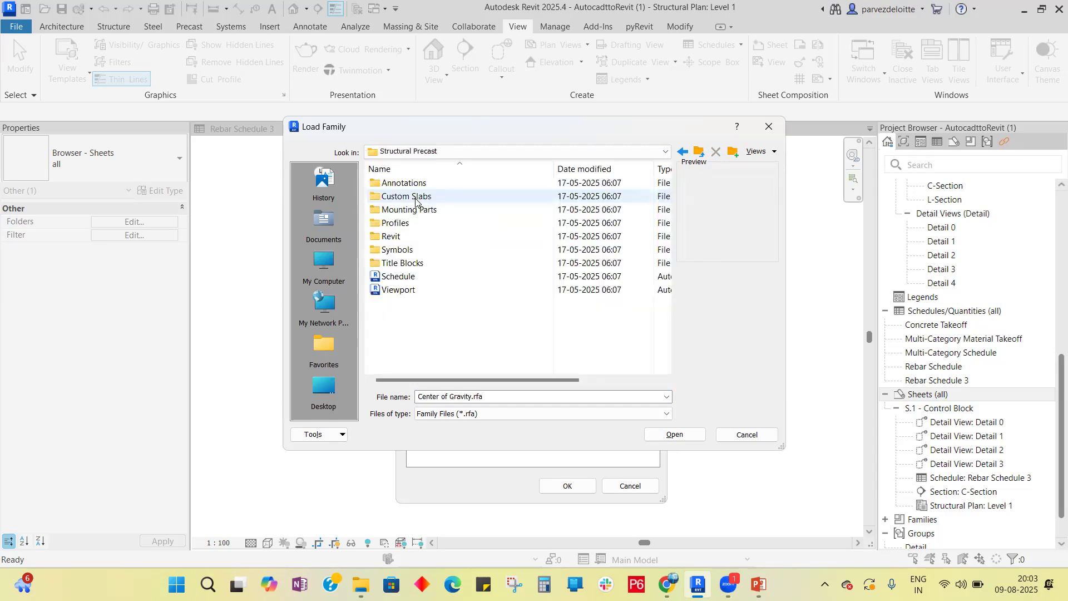
pyautogui.doubleClick(424, 263)
# Step: Preview the B 11 x 17 Horizontal title blocks for walls and slabs, and leave the Title Blocks folder
pyautogui.click(430, 238)
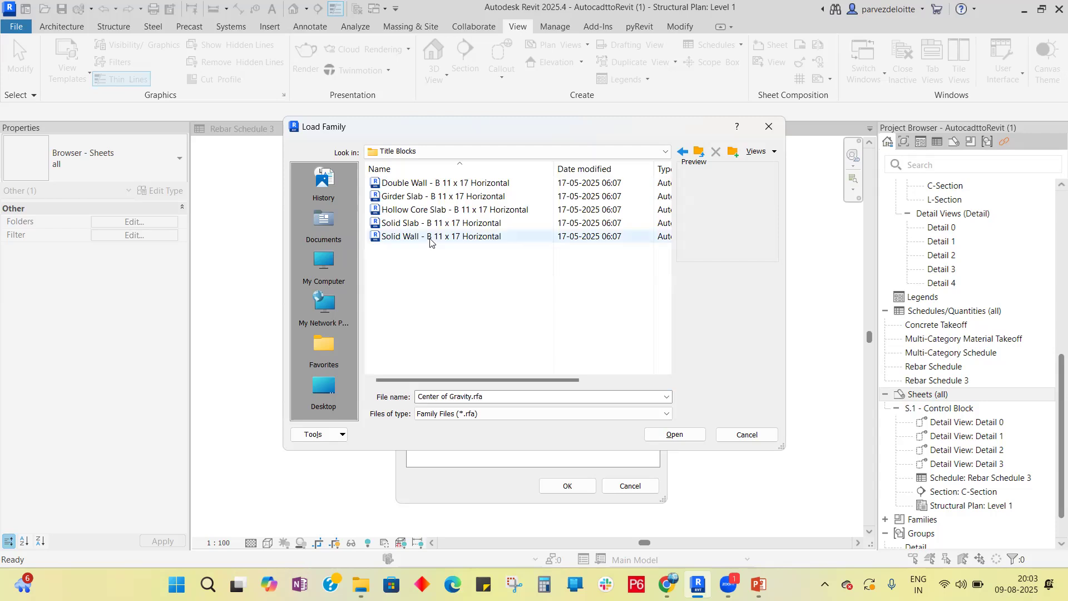
pyautogui.click(436, 224)
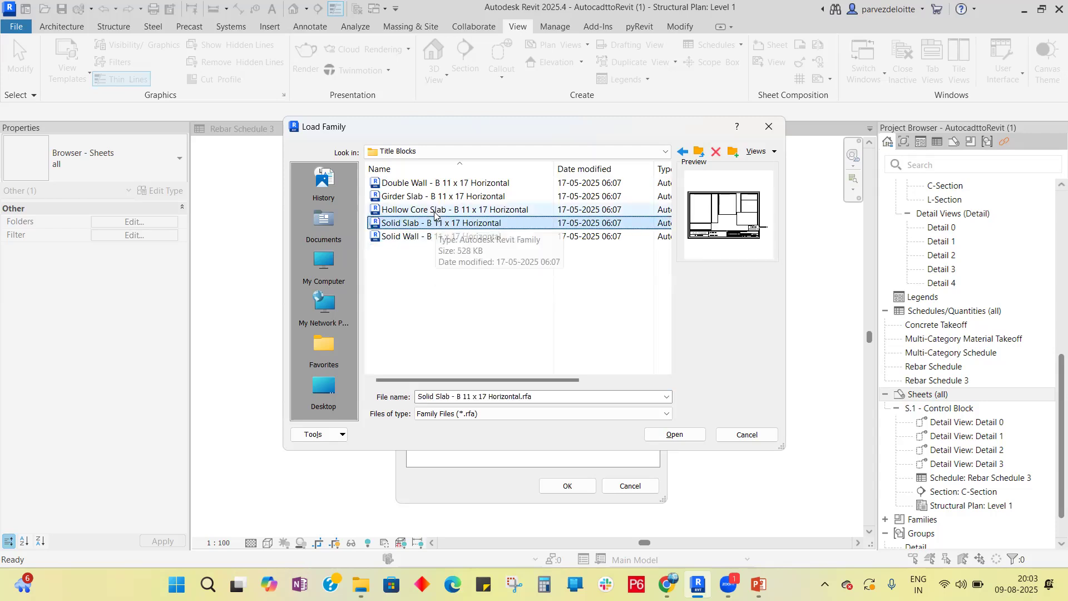
pyautogui.click(437, 210)
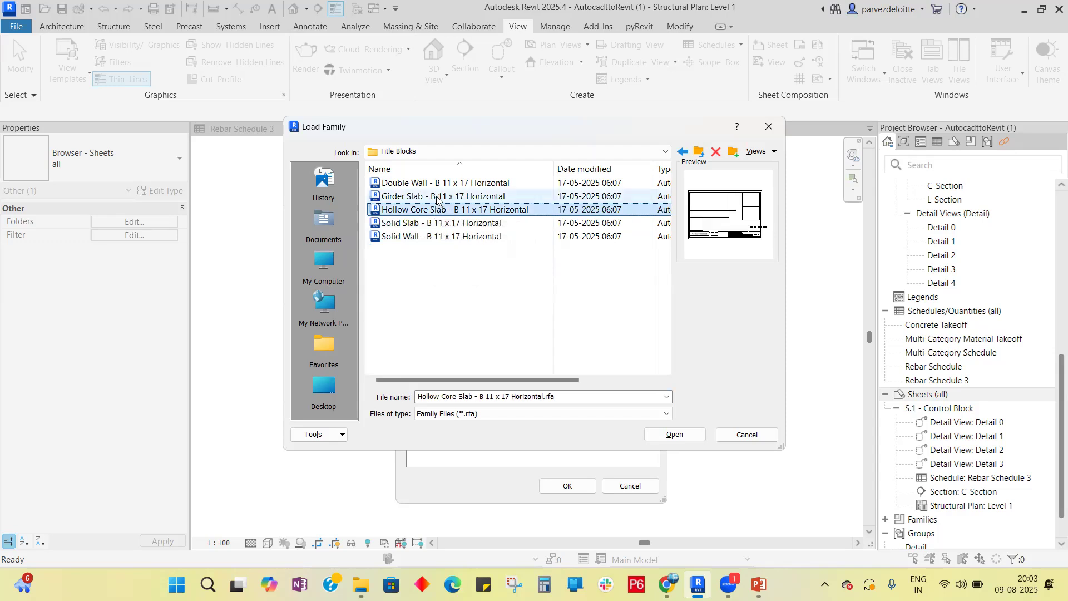
pyautogui.click(437, 197)
pyautogui.click(438, 188)
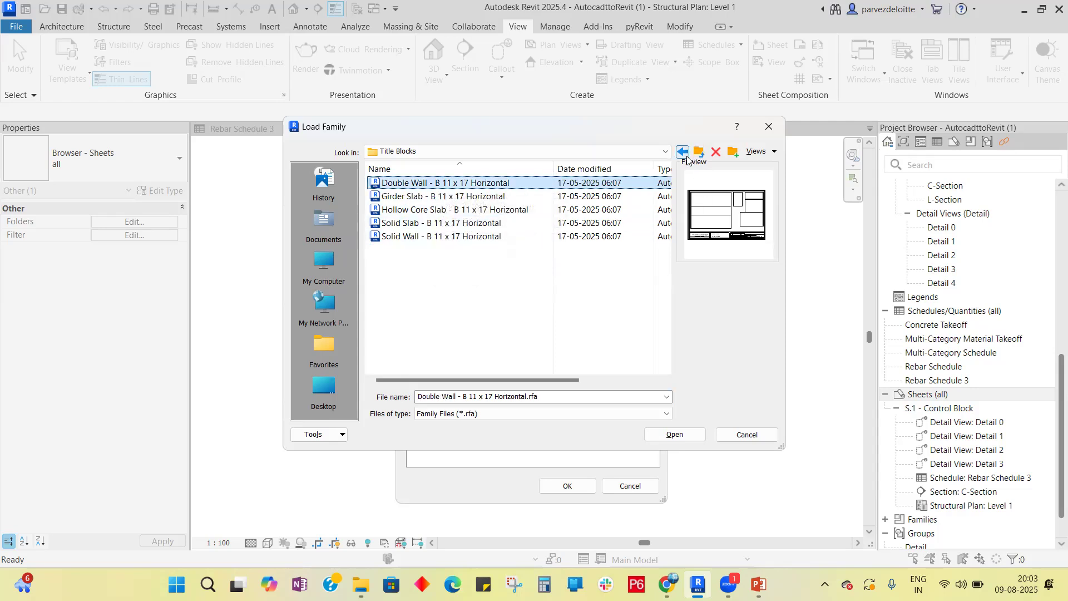
pyautogui.click(470, 202)
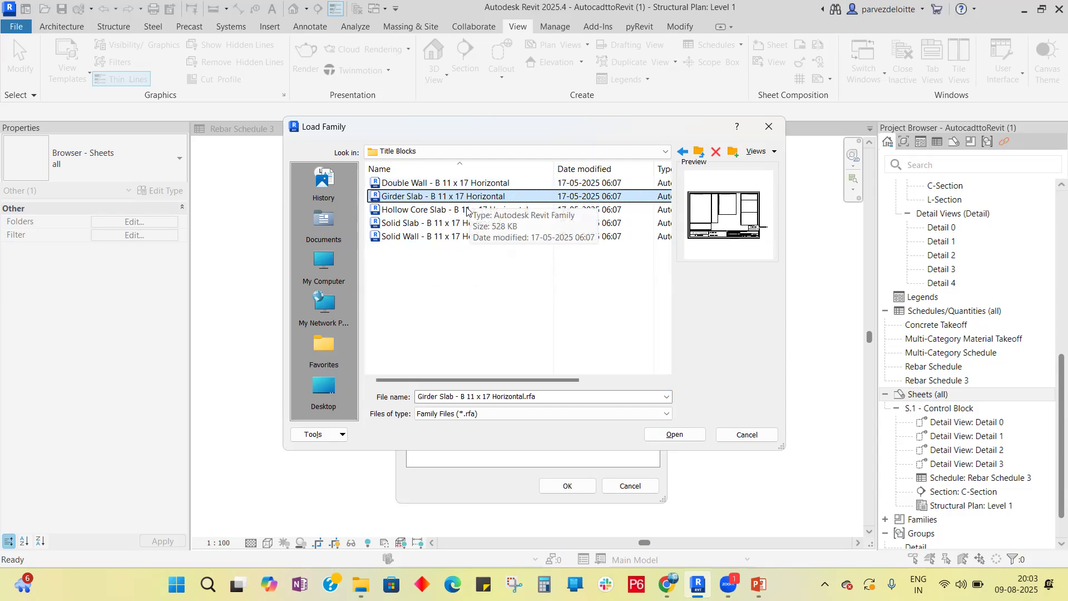
pyautogui.click(466, 211)
pyautogui.click(462, 223)
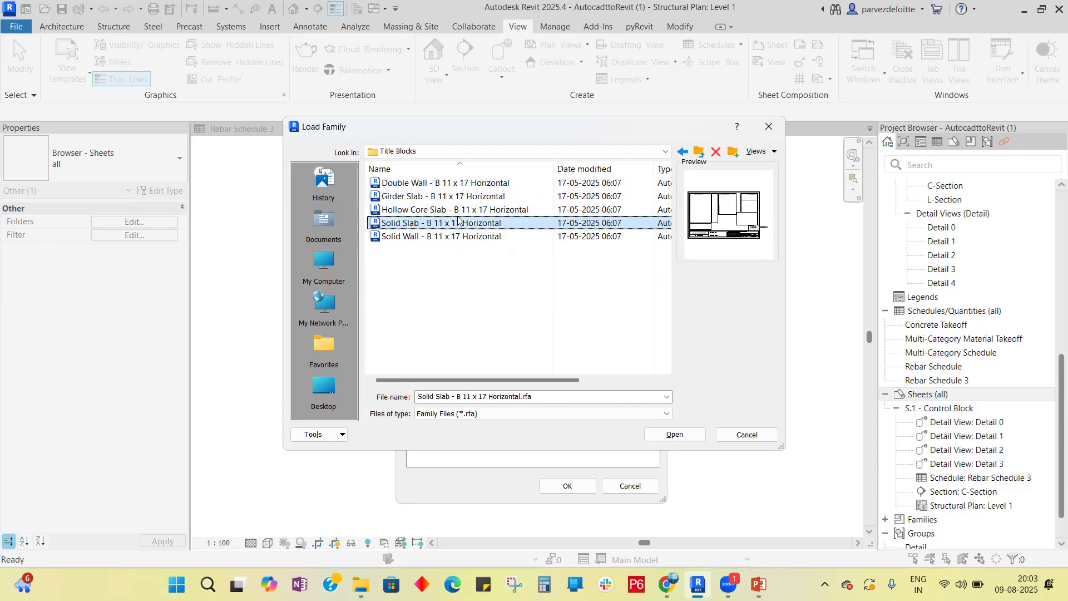
pyautogui.click(456, 237)
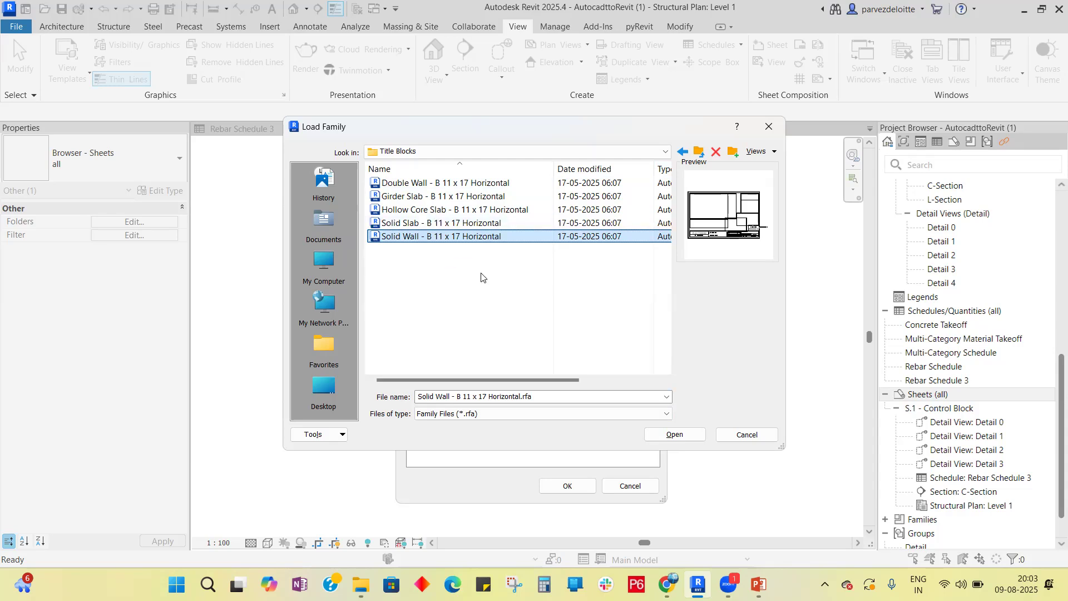
pyautogui.click(682, 151)
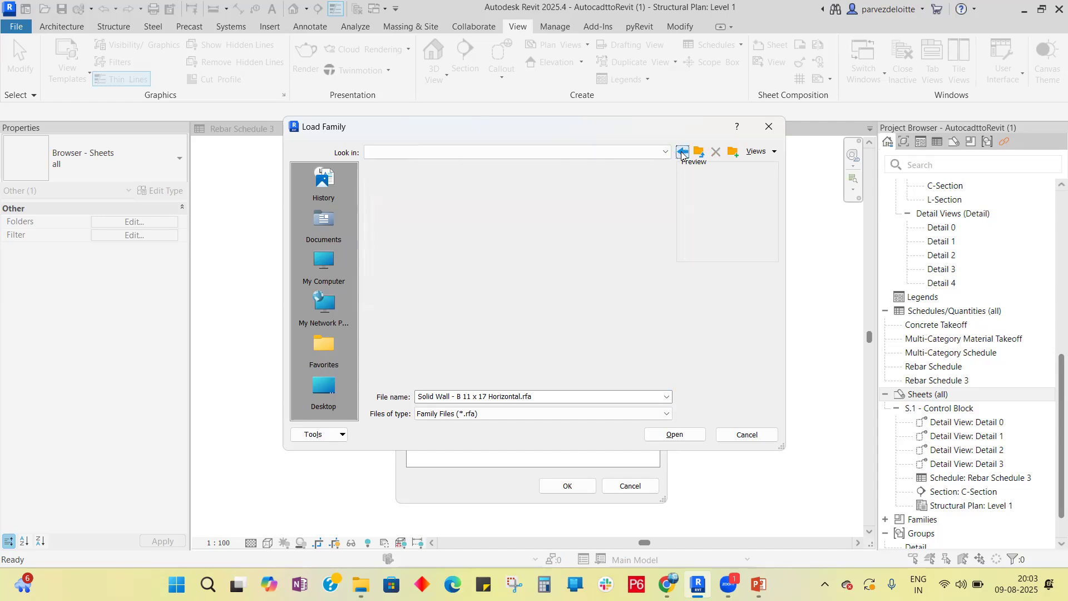
# Step: Leave the English-Imperial library for the Libraries folder and open the English library
pyautogui.click(682, 152)
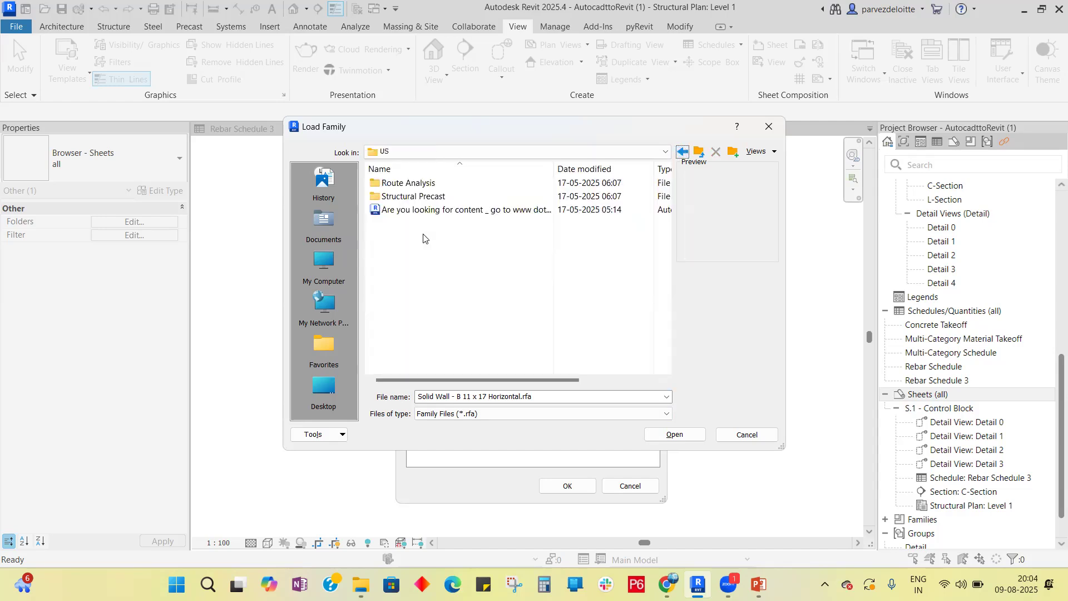
pyautogui.click(678, 155)
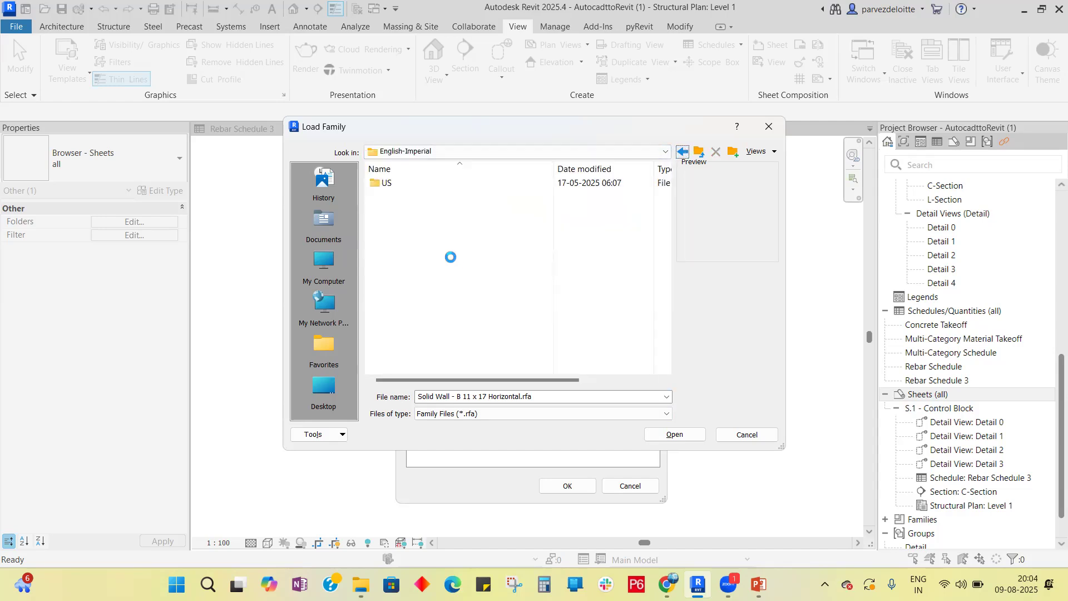
pyautogui.click(683, 152)
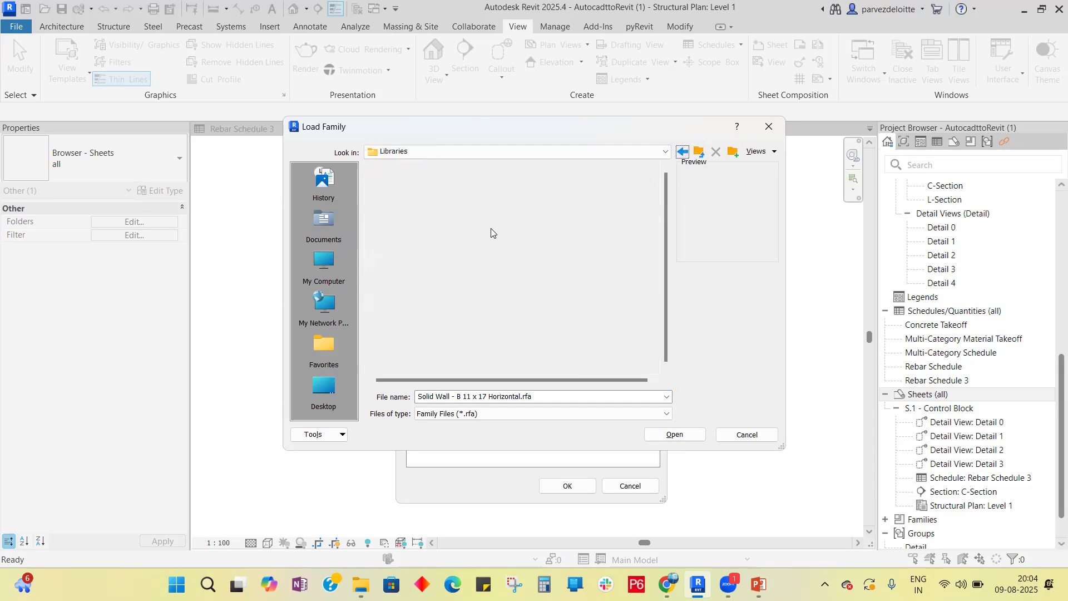
pyautogui.doubleClick(427, 210)
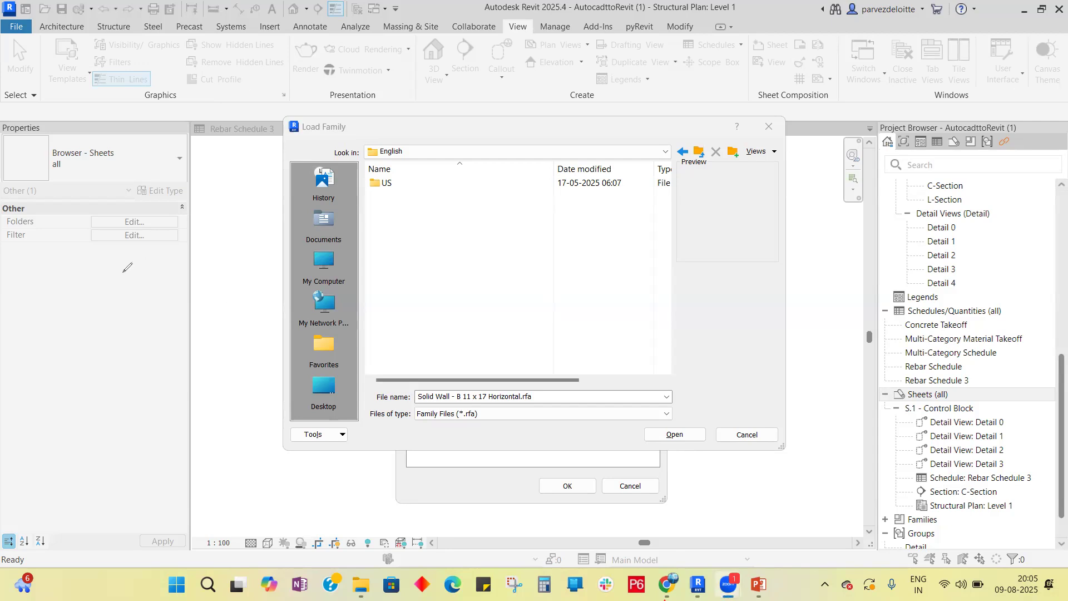
pyautogui.moveTo(92, 283)
pyautogui.mouseDown()
pyautogui.moveTo(66, 296)
pyautogui.moveTo(75, 327)
pyautogui.moveTo(97, 333)
pyautogui.moveTo(134, 308)
pyautogui.moveTo(110, 321)
pyautogui.moveTo(144, 322)
pyautogui.mouseUp()
pyautogui.moveTo(149, 285)
pyautogui.mouseDown()
pyautogui.moveTo(165, 282)
pyautogui.moveTo(148, 306)
pyautogui.moveTo(177, 323)
pyautogui.moveTo(205, 309)
pyautogui.moveTo(177, 322)
pyautogui.mouseUp()
pyautogui.moveTo(216, 284)
pyautogui.mouseDown()
pyautogui.moveTo(252, 299)
pyautogui.moveTo(224, 320)
pyautogui.mouseUp()
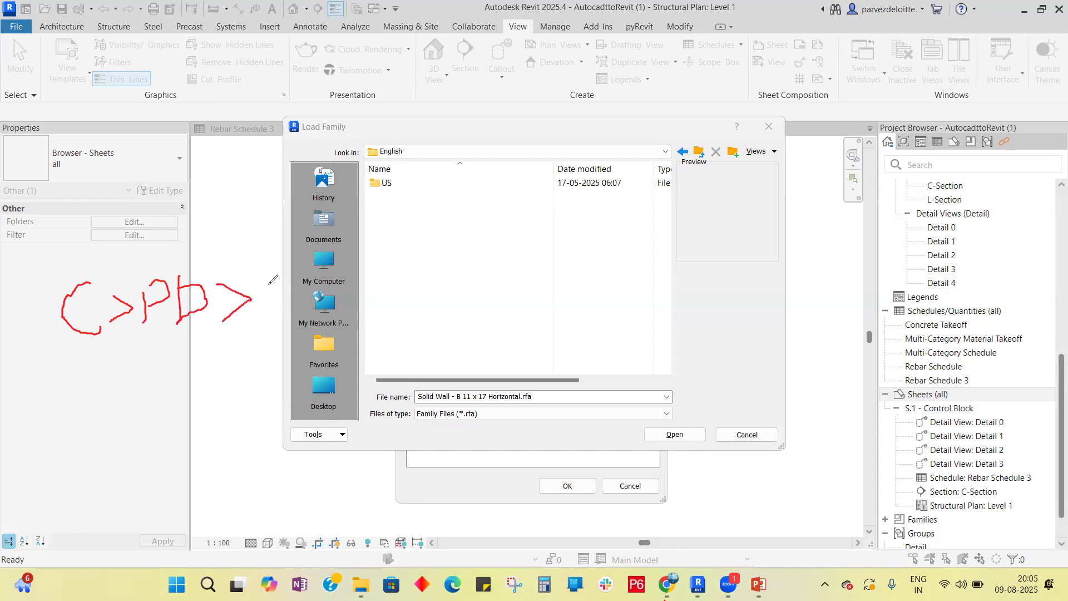
pyautogui.moveTo(270, 280)
pyautogui.mouseDown()
pyautogui.moveTo(266, 318)
pyautogui.moveTo(286, 267)
pyautogui.moveTo(309, 305)
pyautogui.moveTo(294, 284)
pyautogui.moveTo(359, 306)
pyautogui.moveTo(357, 261)
pyautogui.moveTo(371, 309)
pyautogui.moveTo(409, 304)
pyautogui.moveTo(399, 260)
pyautogui.moveTo(444, 267)
pyautogui.moveTo(461, 303)
pyautogui.moveTo(479, 262)
pyautogui.moveTo(497, 267)
pyautogui.moveTo(520, 300)
pyautogui.mouseUp()
pyautogui.moveTo(527, 253)
pyautogui.mouseDown()
pyautogui.moveTo(573, 259)
pyautogui.moveTo(548, 292)
pyautogui.mouseUp()
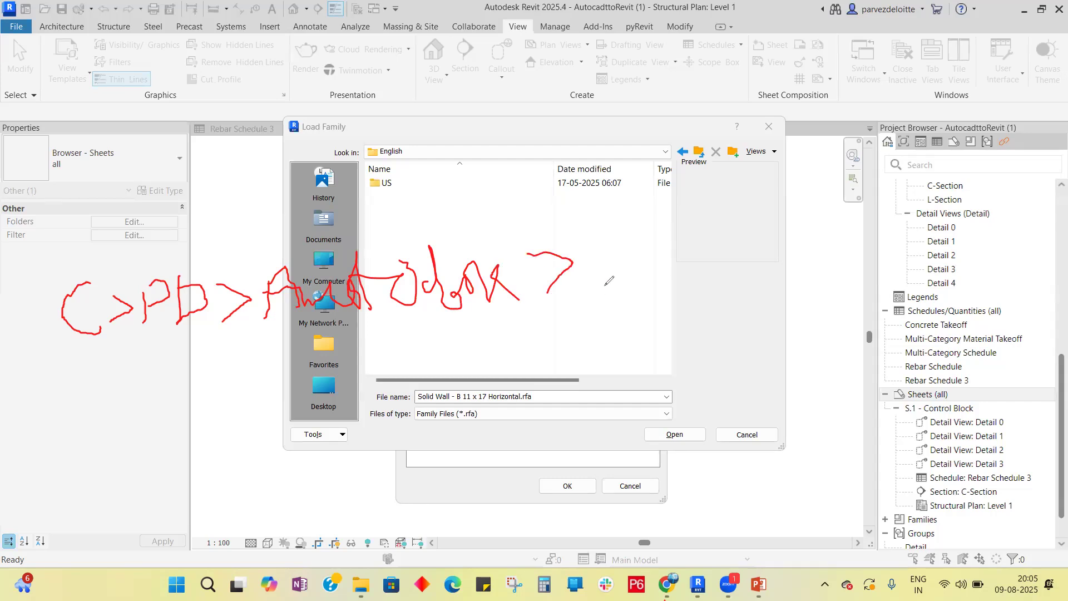
pyautogui.moveTo(594, 247)
pyautogui.mouseDown()
pyautogui.moveTo(601, 276)
pyautogui.moveTo(623, 284)
pyautogui.moveTo(653, 261)
pyautogui.moveTo(652, 229)
pyautogui.moveTo(675, 260)
pyautogui.mouseUp()
pyautogui.moveTo(659, 225)
pyautogui.mouseDown()
pyautogui.moveTo(694, 212)
pyautogui.moveTo(708, 220)
pyautogui.moveTo(705, 250)
pyautogui.moveTo(747, 243)
pyautogui.mouseUp()
pyautogui.moveTo(730, 204)
pyautogui.mouseDown()
pyautogui.moveTo(781, 208)
pyautogui.moveTo(806, 225)
pyautogui.moveTo(797, 244)
pyautogui.moveTo(834, 253)
pyautogui.moveTo(873, 245)
pyautogui.mouseUp()
pyautogui.moveTo(868, 191)
pyautogui.mouseDown()
pyautogui.moveTo(912, 220)
pyautogui.moveTo(896, 214)
pyautogui.moveTo(934, 216)
pyautogui.mouseUp()
pyautogui.moveTo(960, 180); pyautogui.dragTo(960, 218)
pyautogui.moveTo(979, 210)
pyautogui.mouseDown()
pyautogui.moveTo(968, 217)
pyautogui.moveTo(982, 227)
pyautogui.mouseUp()
pyautogui.moveTo(810, 287)
pyautogui.mouseDown()
pyautogui.moveTo(829, 320)
pyautogui.moveTo(838, 286)
pyautogui.mouseUp()
pyautogui.moveTo(789, 340)
pyautogui.mouseDown()
pyautogui.moveTo(837, 375)
pyautogui.moveTo(817, 356)
pyautogui.moveTo(892, 356)
pyautogui.mouseUp()
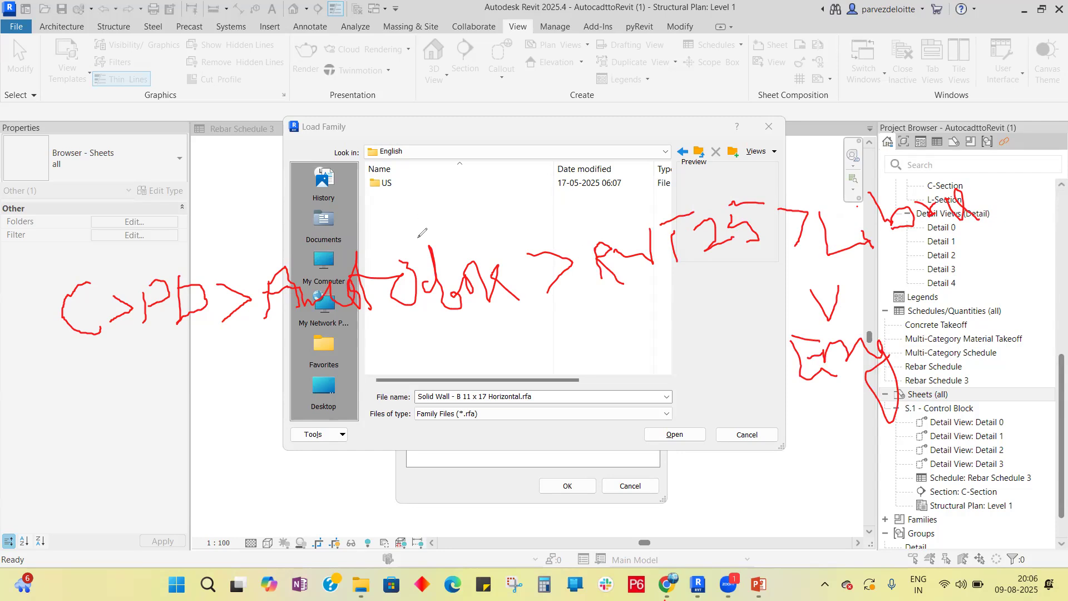
pyautogui.moveTo(107, 305)
pyautogui.mouseDown(button='right')
pyautogui.moveTo(136, 324)
pyautogui.moveTo(81, 280)
pyautogui.moveTo(156, 326)
pyautogui.moveTo(177, 294)
pyautogui.moveTo(393, 309)
pyautogui.moveTo(523, 295)
pyautogui.moveTo(808, 200)
pyautogui.moveTo(816, 175)
pyautogui.moveTo(770, 199)
pyautogui.moveTo(965, 151)
pyautogui.mouseUp(button='right')
pyautogui.moveTo(925, 194)
pyautogui.mouseDown(button='right')
pyautogui.moveTo(820, 295)
pyautogui.moveTo(821, 343)
pyautogui.moveTo(878, 322)
pyautogui.mouseUp(button='right')
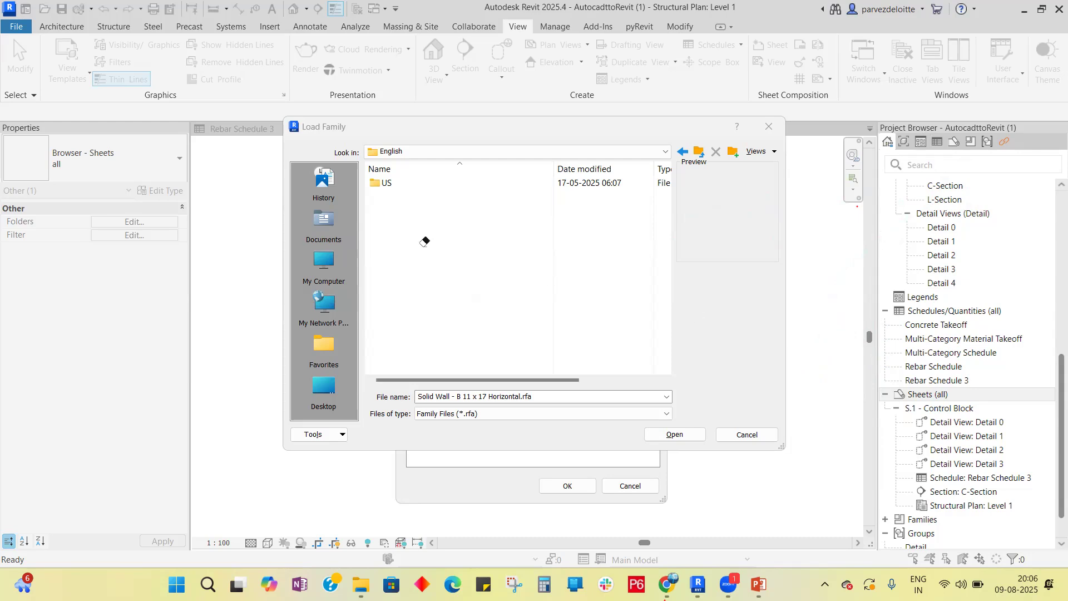
# Step: Load the Solid Slab - A3 title block from US > Structural Precast > Title Blocks and create a new sheet with it
pyautogui.doubleClick(398, 183)
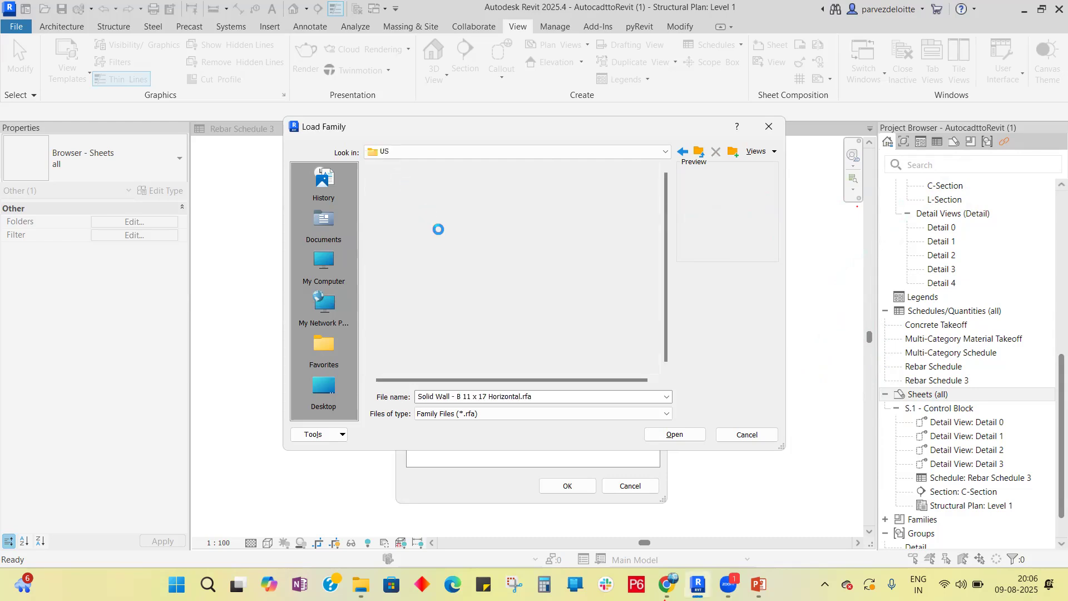
pyautogui.doubleClick(433, 197)
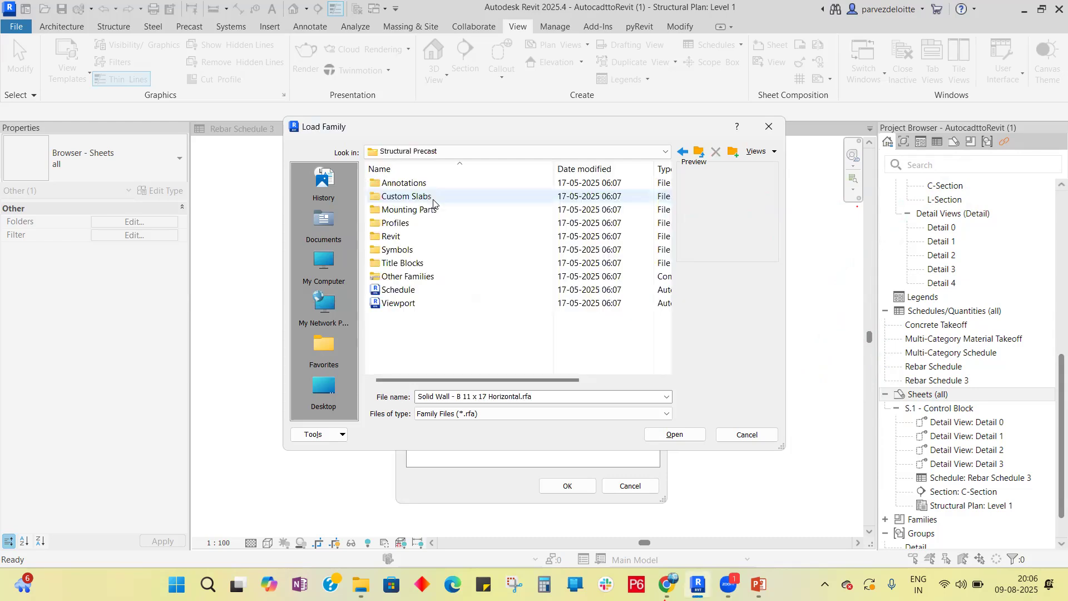
pyautogui.doubleClick(431, 262)
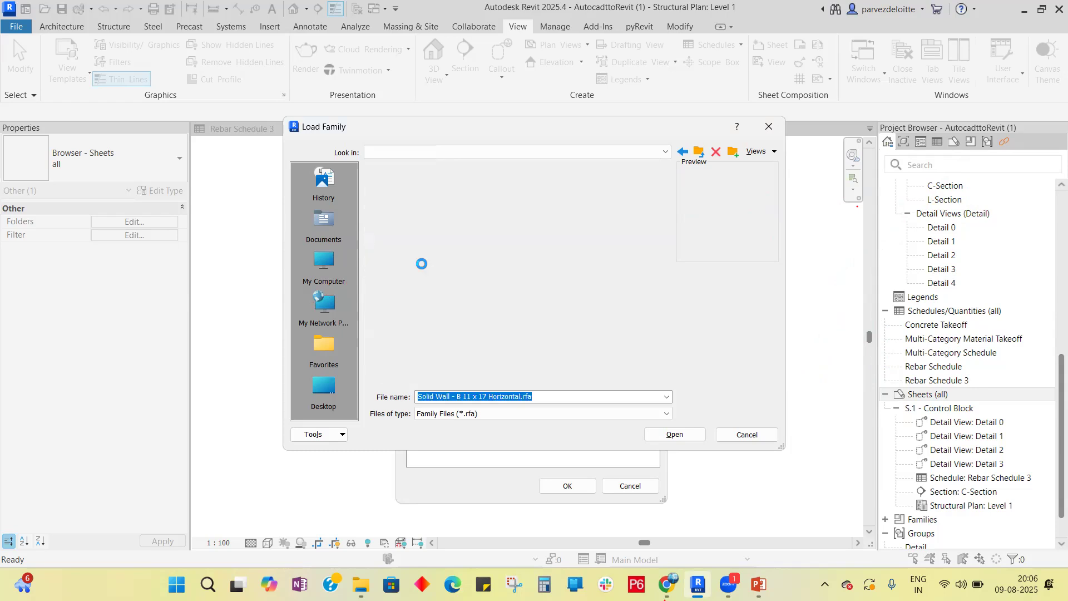
pyautogui.click(433, 256)
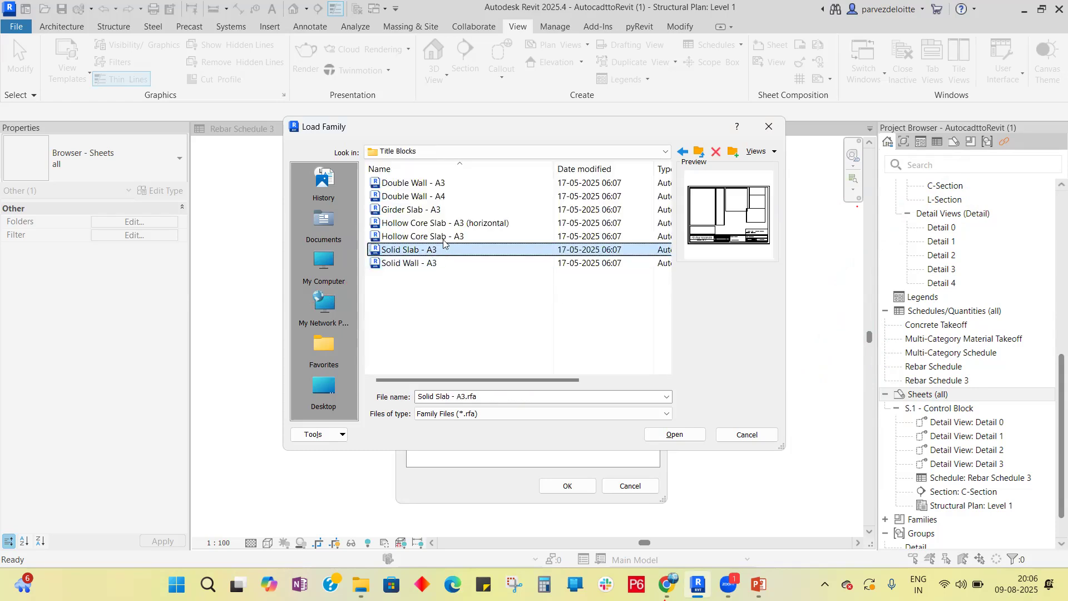
pyautogui.click(658, 436)
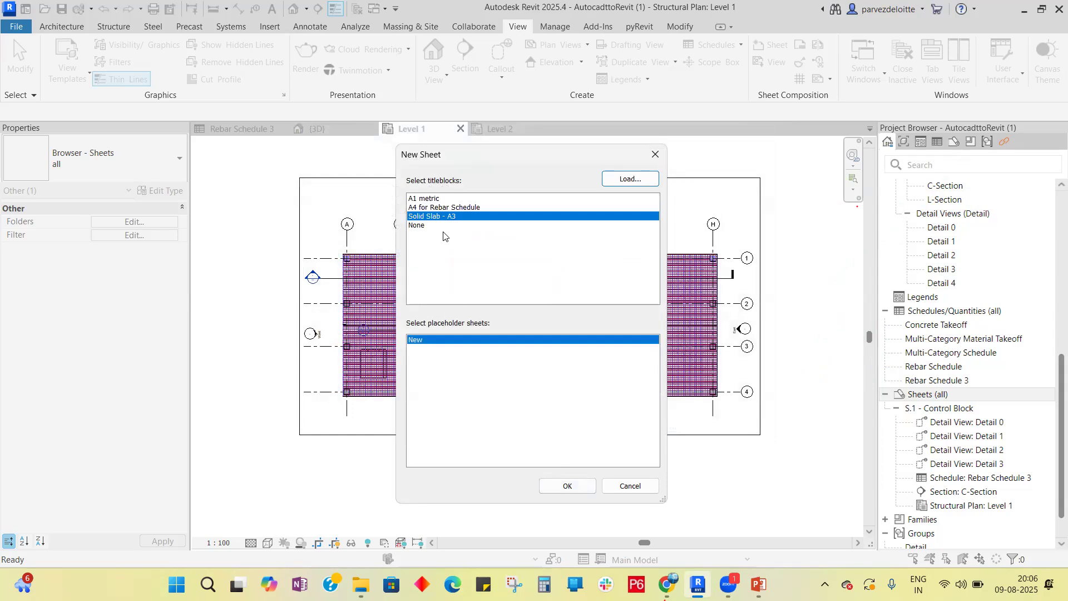
pyautogui.click(575, 484)
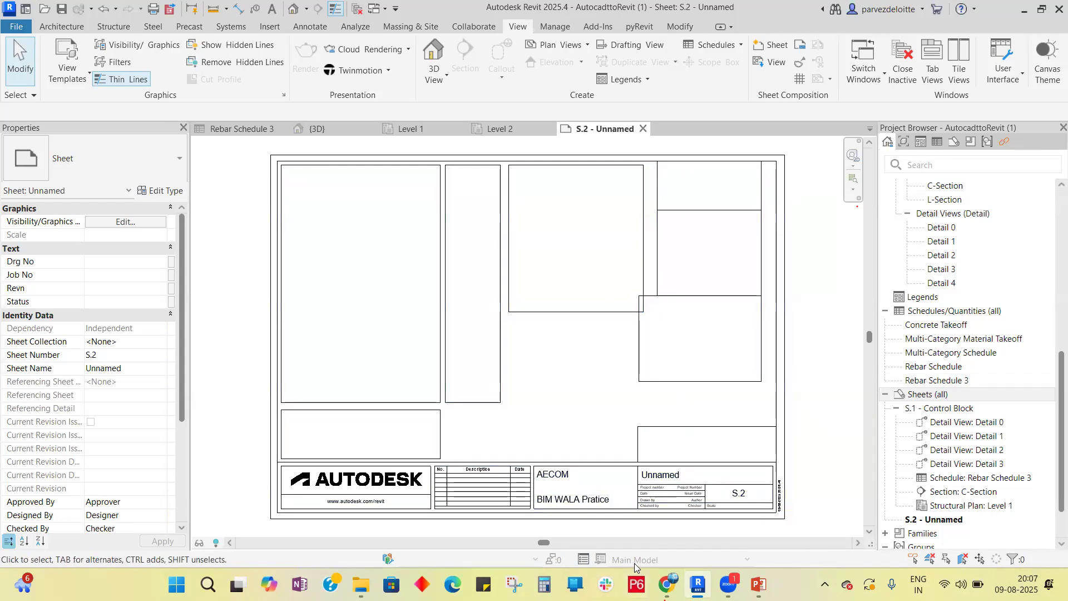
pyautogui.moveTo(666, 583)
pyautogui.click(676, 554)
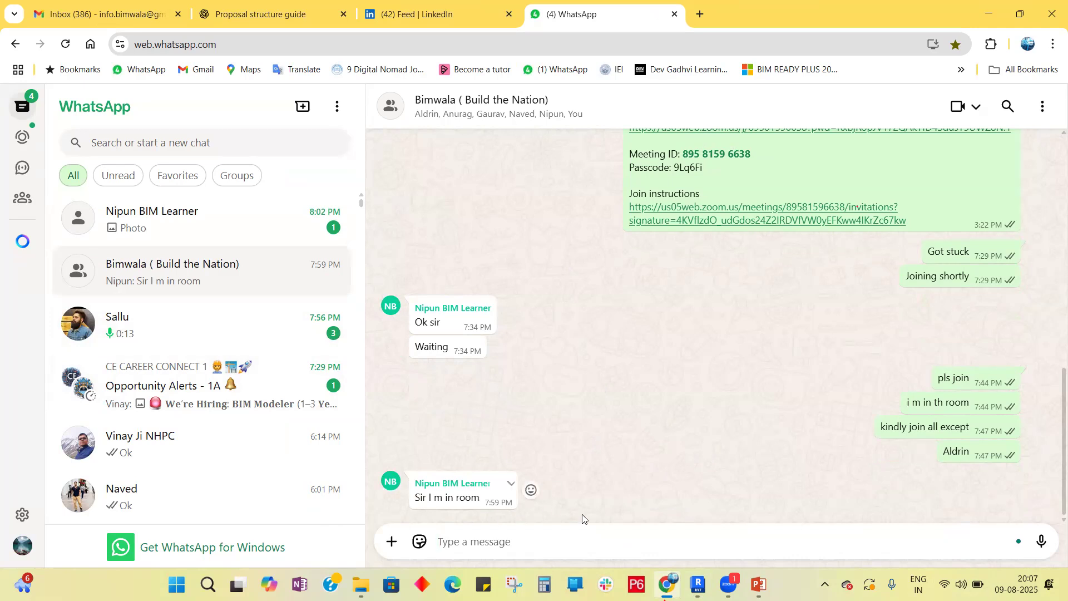
pyautogui.moveTo(728, 584)
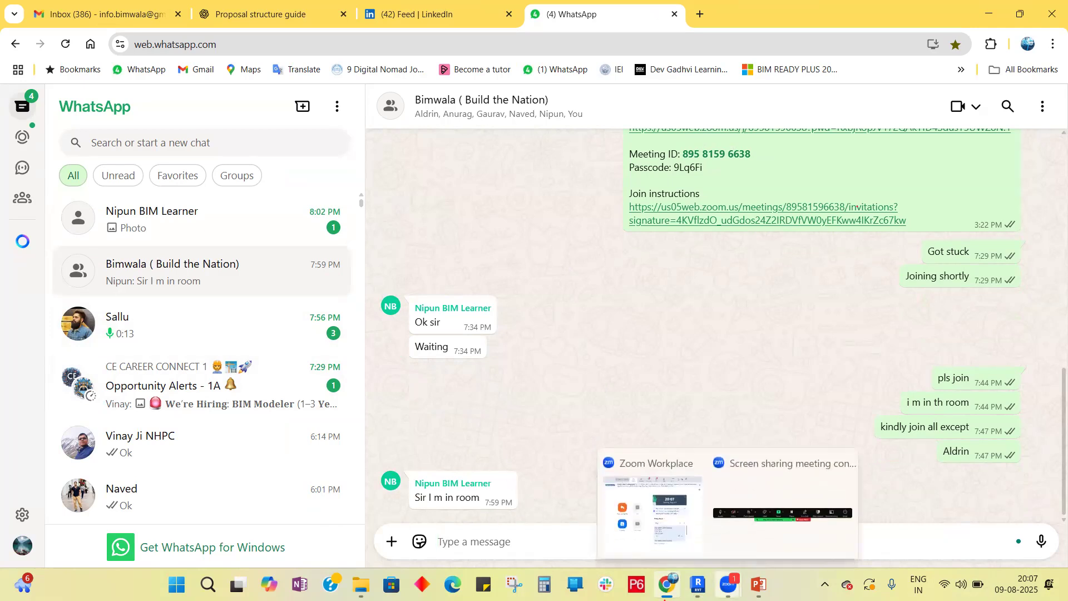
pyautogui.click(698, 520)
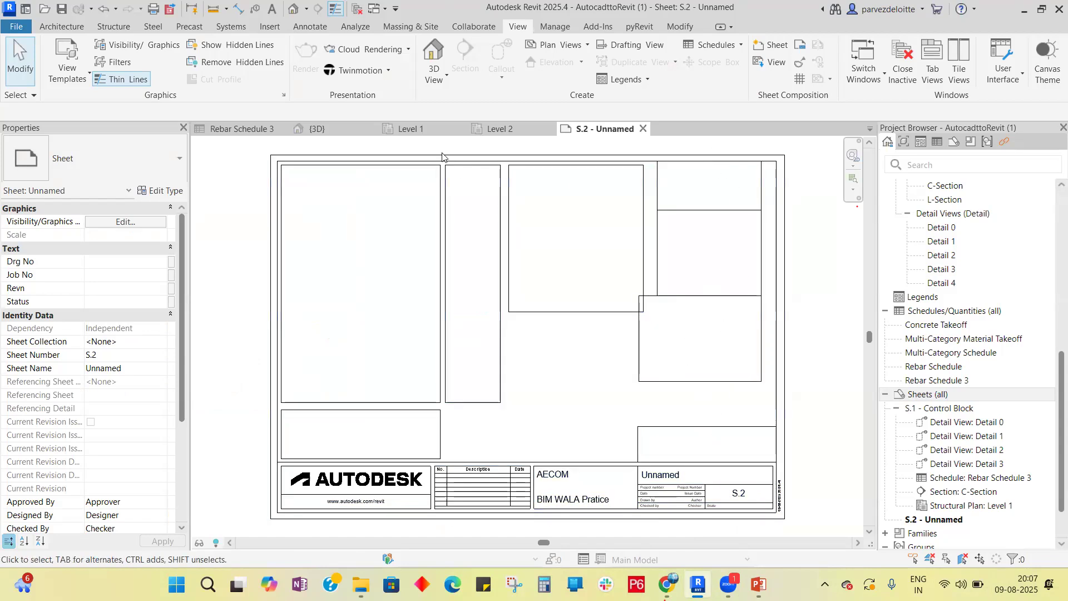
# Step: Close the Rebar Schedule 3 view and open the S.1 - Control Block sheet to check its title block
pyautogui.click(253, 129)
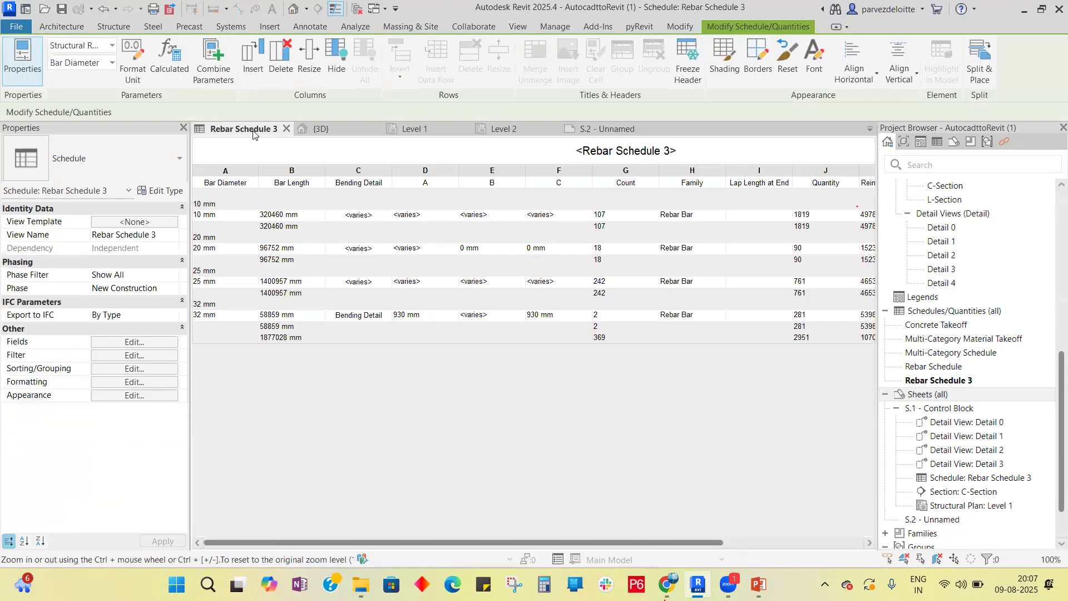
pyautogui.click(286, 129)
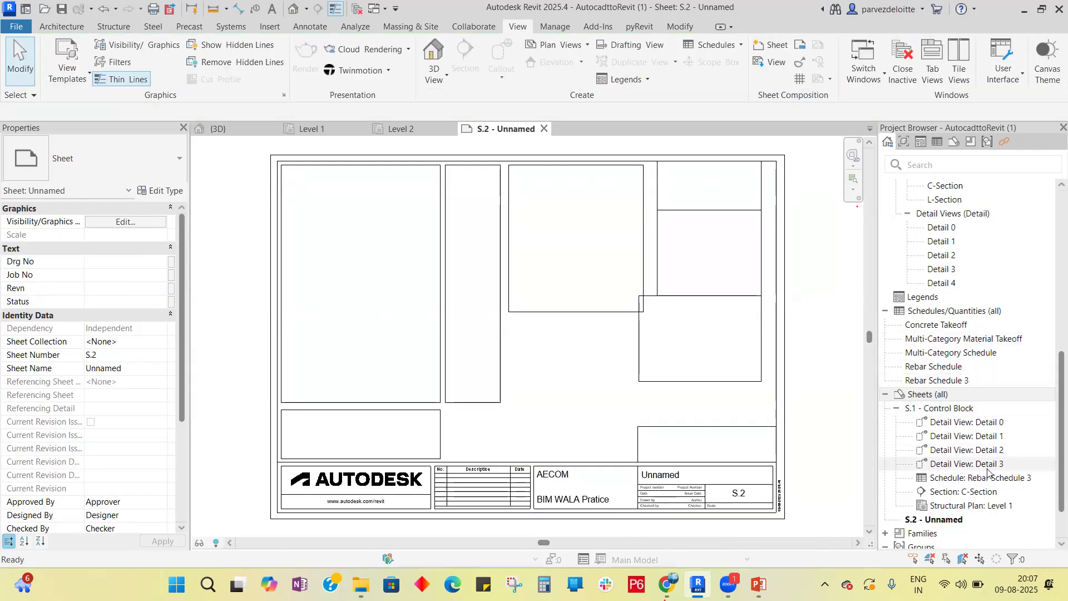
pyautogui.click(951, 411)
pyautogui.doubleClick(951, 411)
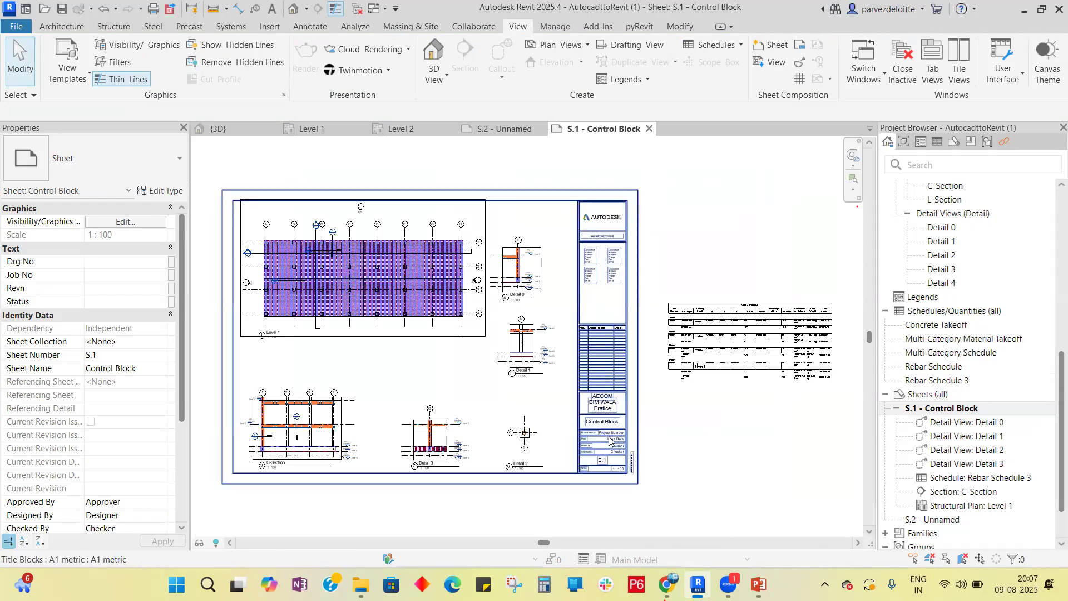
pyautogui.scroll(2, 598, 471)
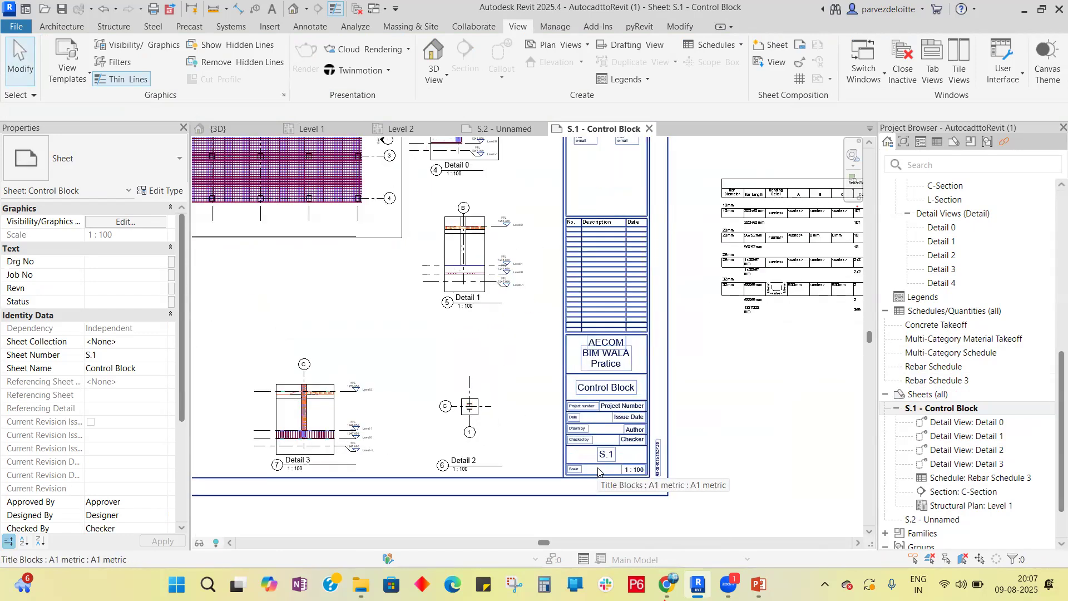
pyautogui.scroll(-5, 598, 472)
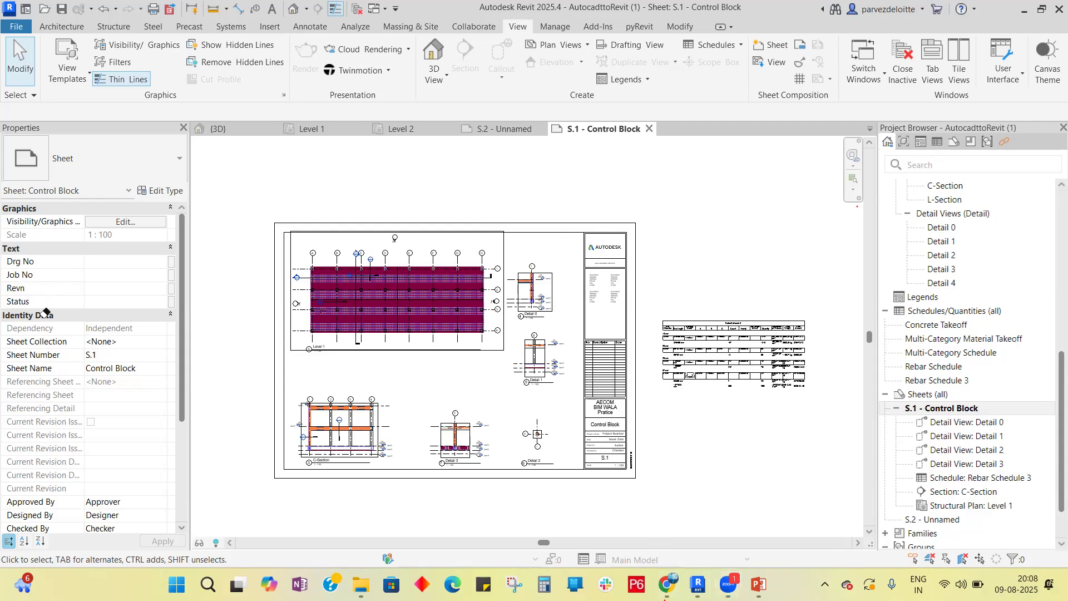
pyautogui.moveTo(570, 174)
pyautogui.mouseDown()
pyautogui.moveTo(596, 491)
pyautogui.moveTo(670, 474)
pyautogui.moveTo(645, 205)
pyautogui.moveTo(568, 211)
pyautogui.mouseUp()
pyautogui.moveTo(615, 185); pyautogui.dragTo(671, 162)
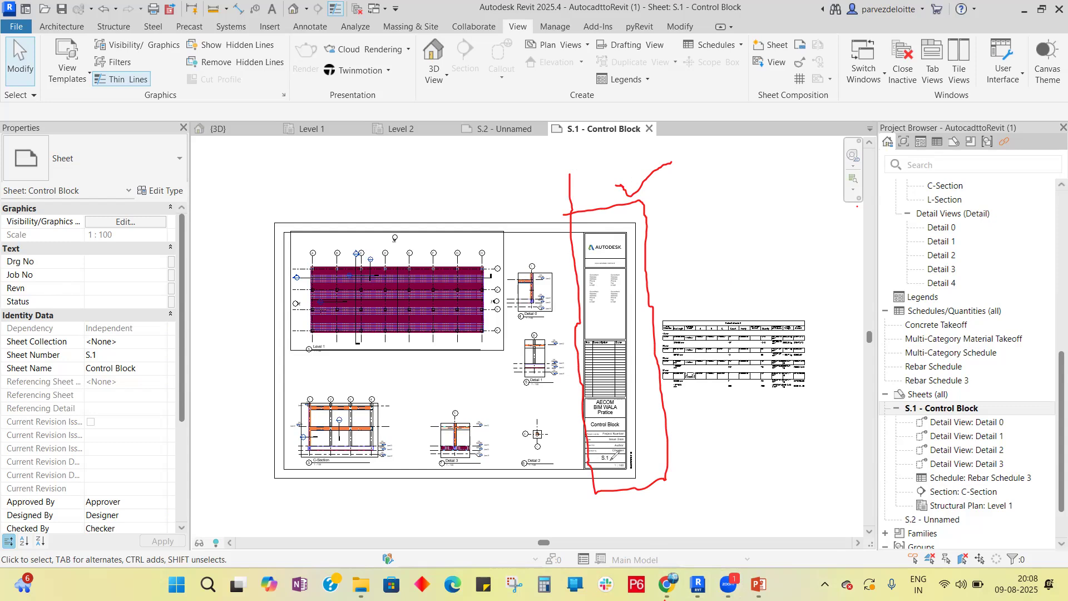
pyautogui.click(547, 319)
pyautogui.moveTo(670, 163); pyautogui.dragTo(641, 288)
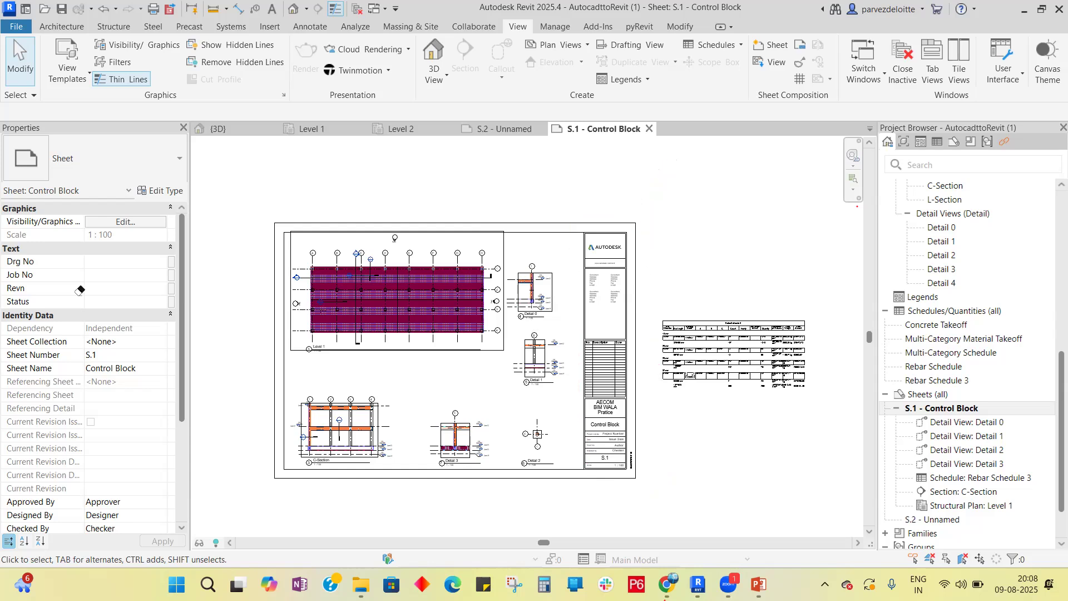
# Step: Examine the title block fields, the Level 1 plan and the overall view layout on the S.1 - Control Block sheet
pyautogui.scroll(8, 618, 449)
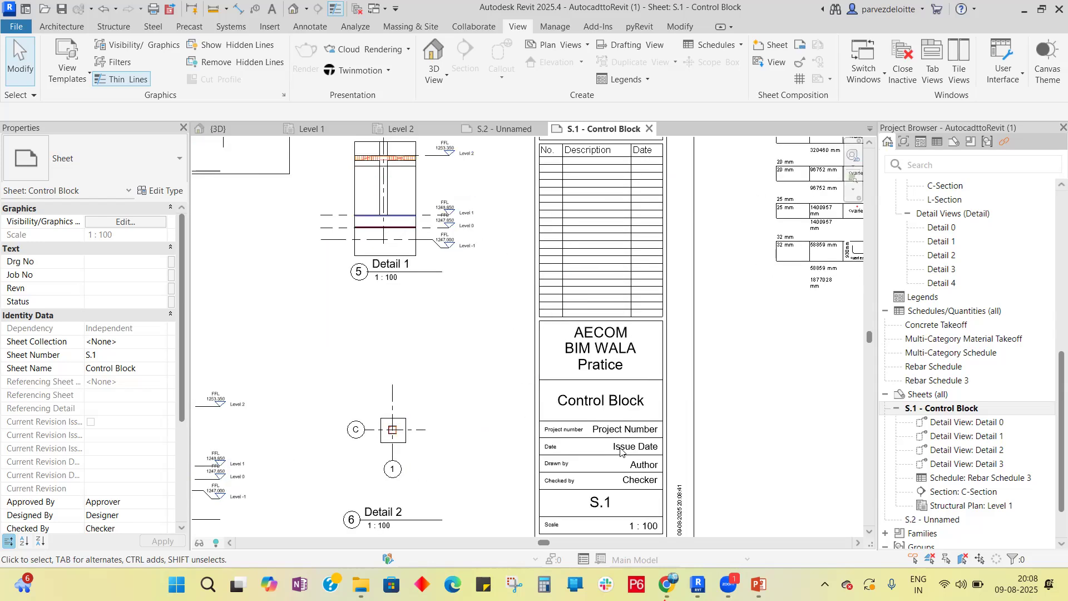
pyautogui.scroll(-10, 620, 450)
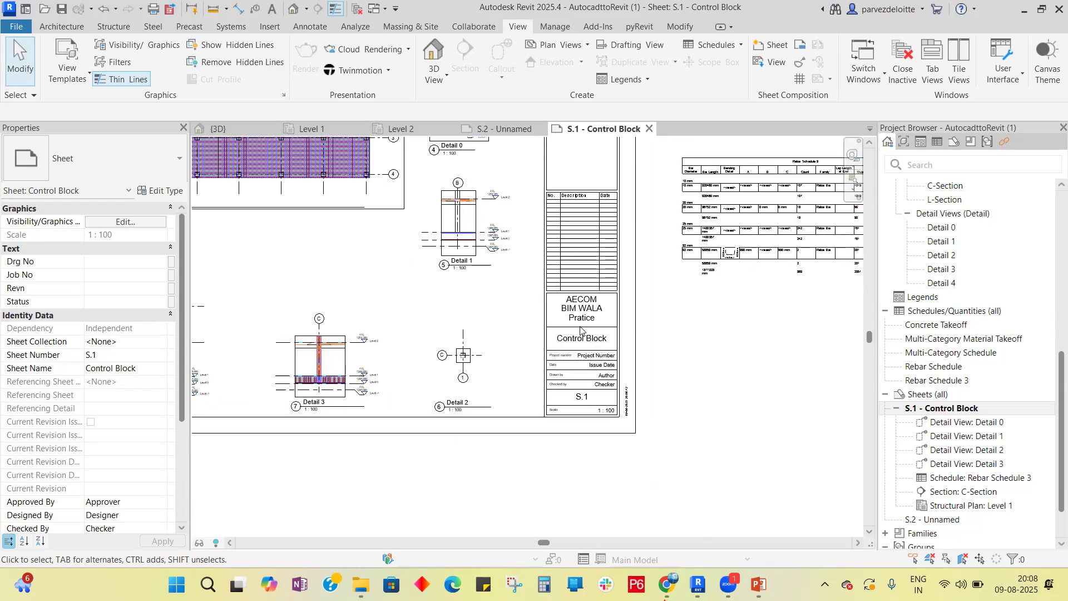
pyautogui.scroll(-3, 637, 408)
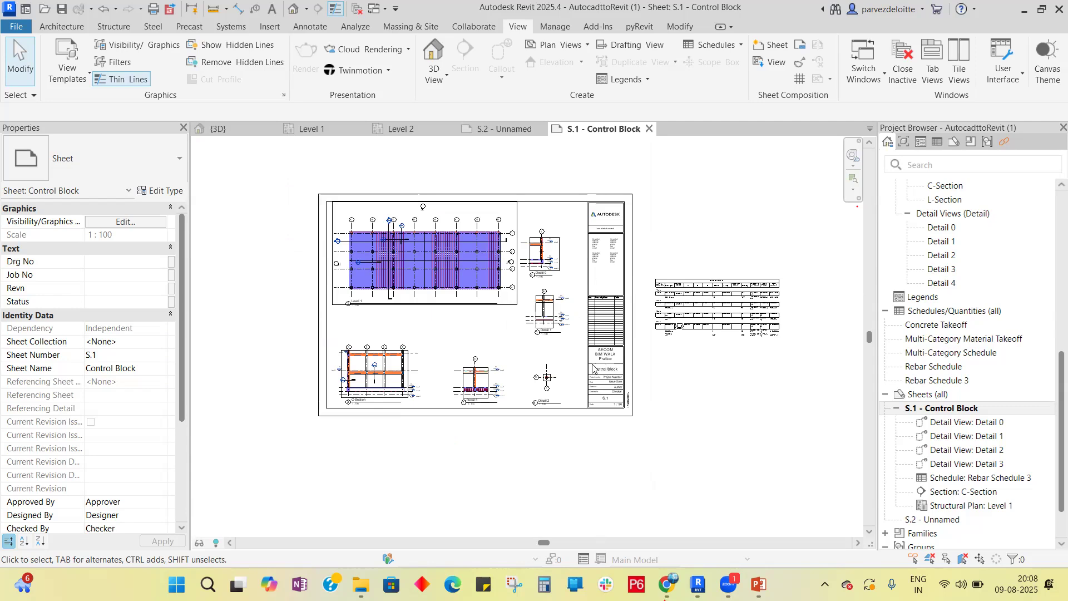
pyautogui.scroll(5, 411, 228)
pyautogui.scroll(2, 410, 227)
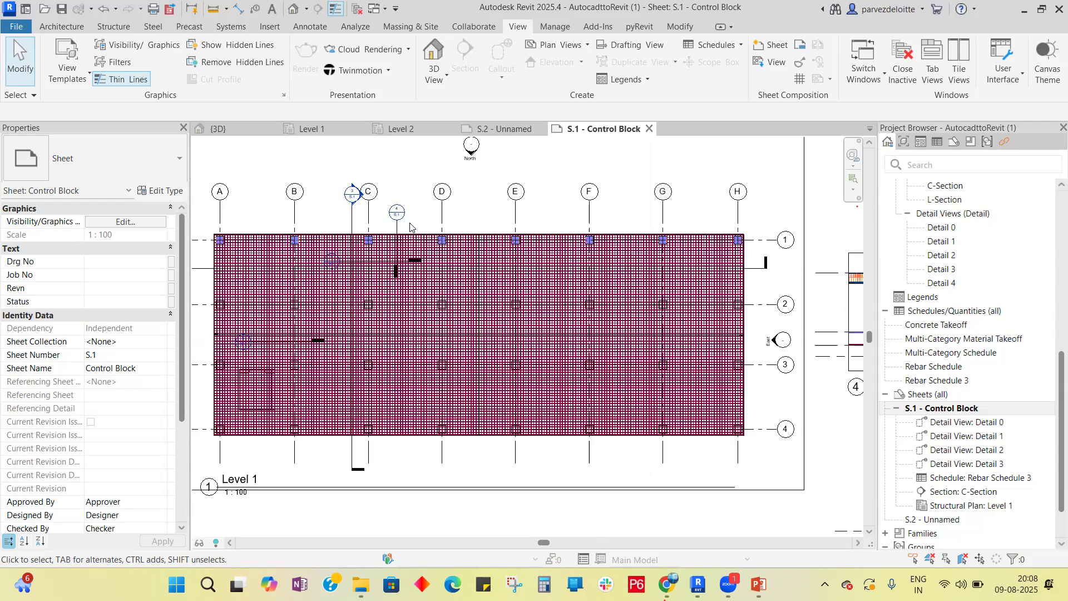
pyautogui.scroll(-2, 438, 282)
pyautogui.scroll(-1, 437, 282)
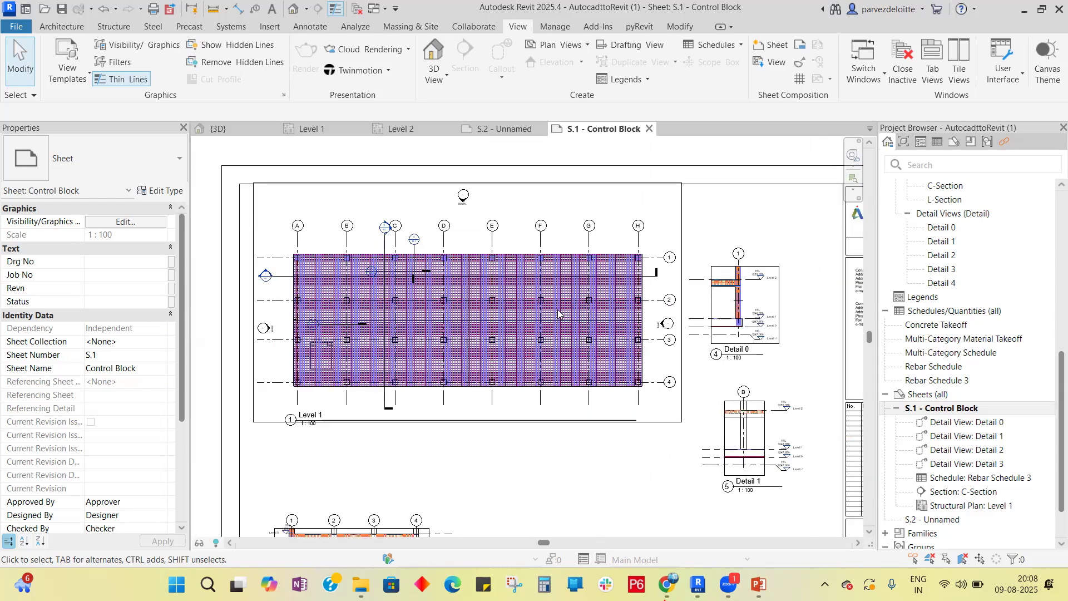
pyautogui.scroll(-1, 402, 230)
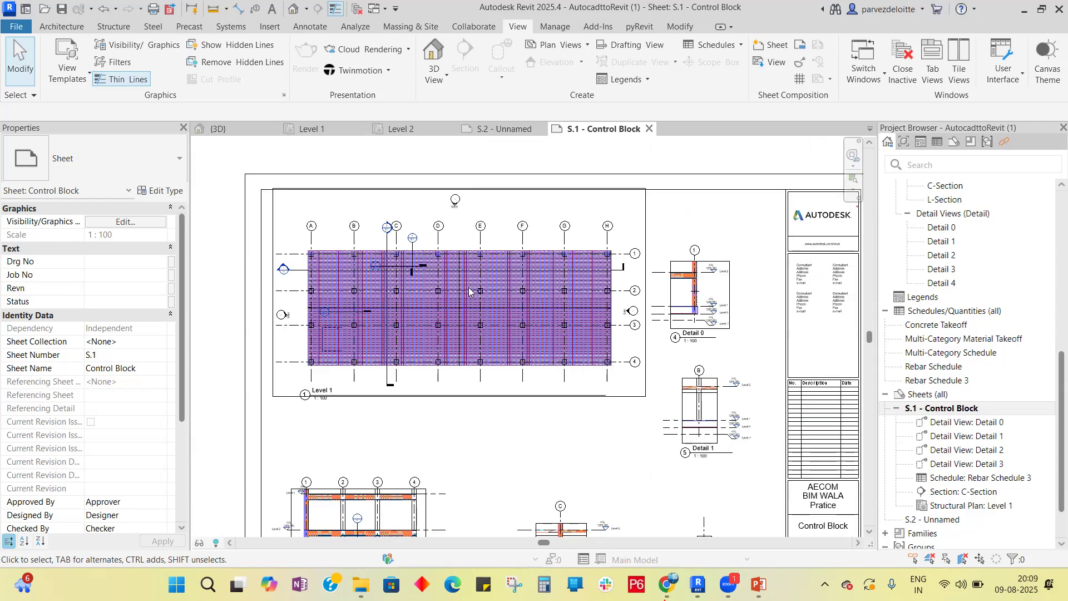
pyautogui.scroll(-1, 470, 288)
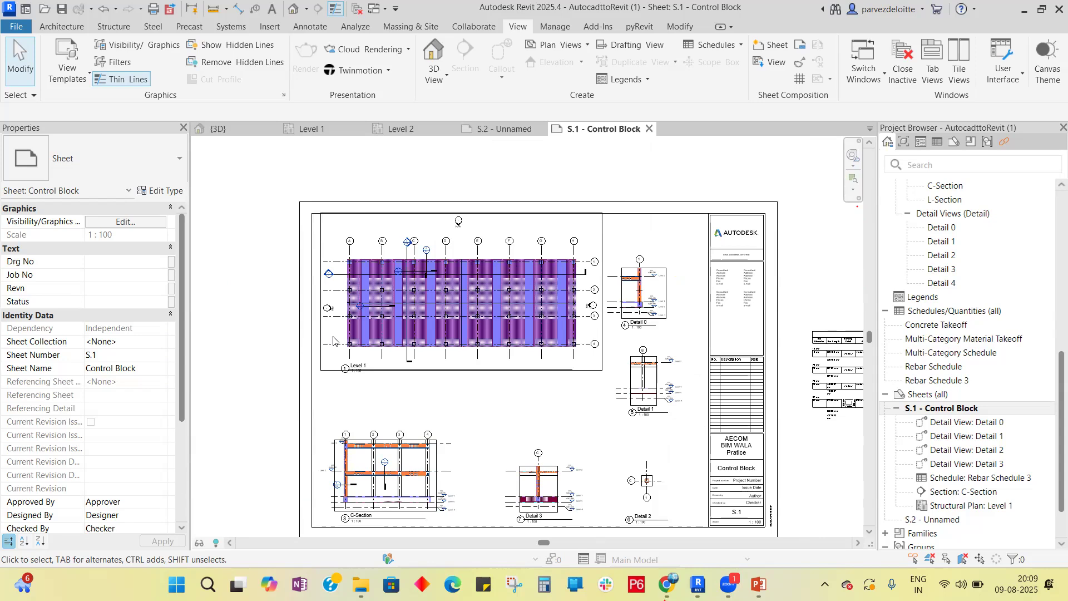
pyautogui.scroll(-1, 474, 237)
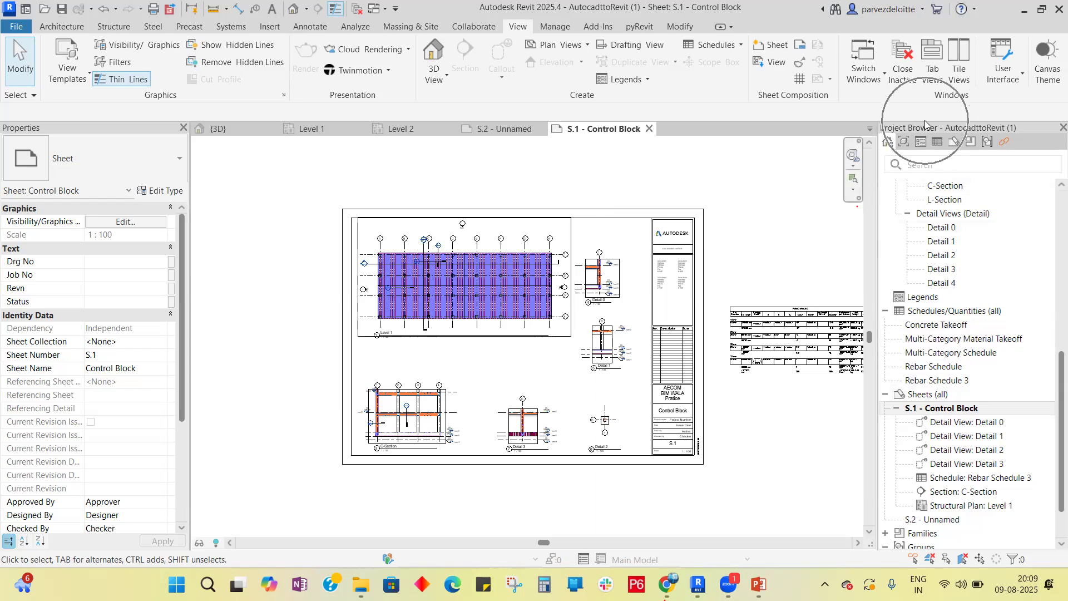
pyautogui.click(926, 395)
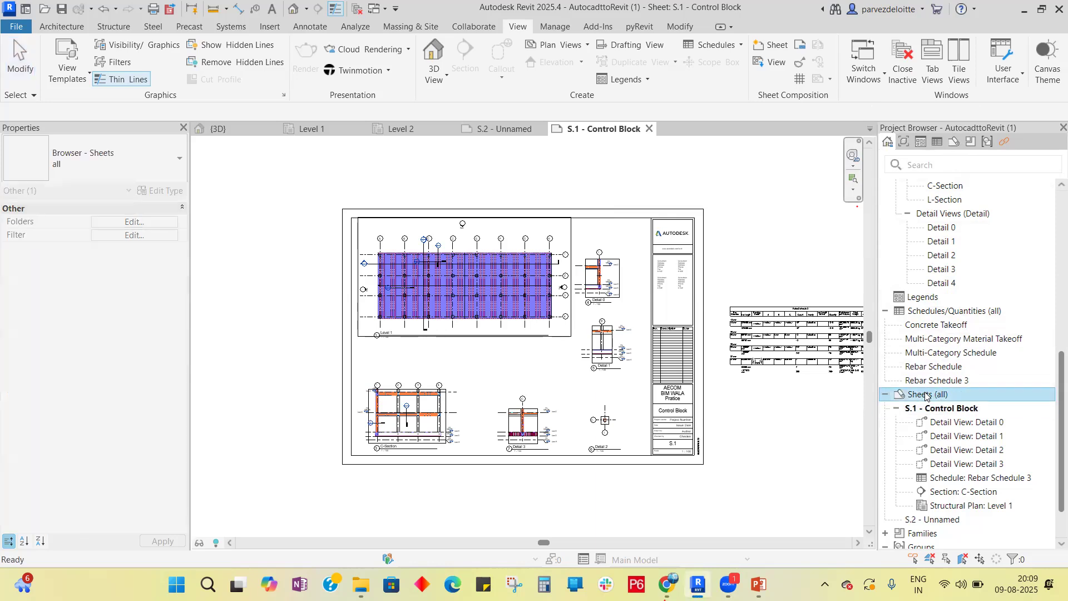
pyautogui.rightClick(926, 394)
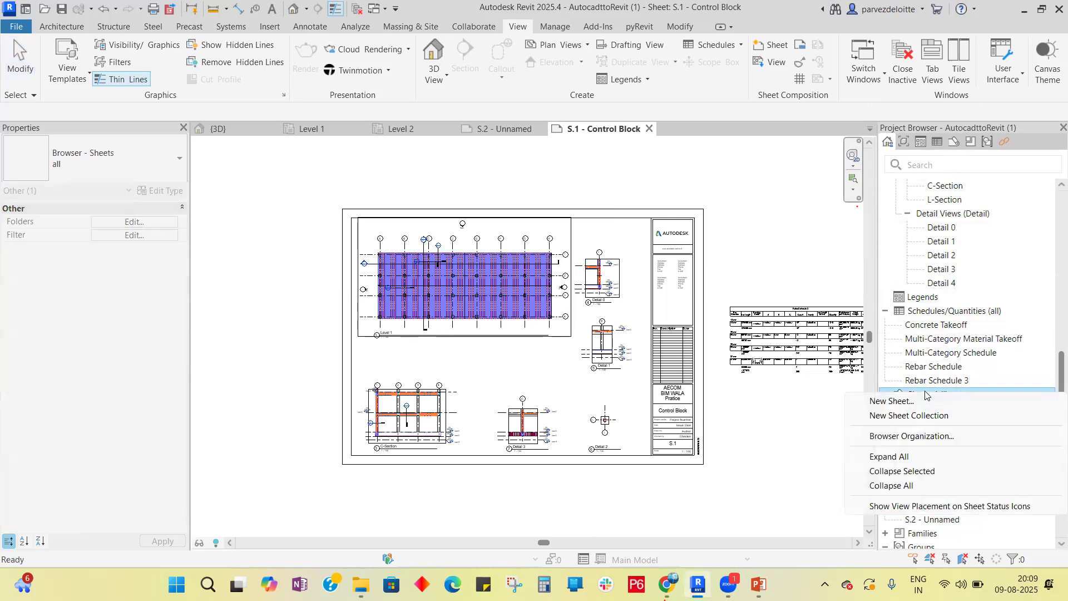
pyautogui.click(893, 401)
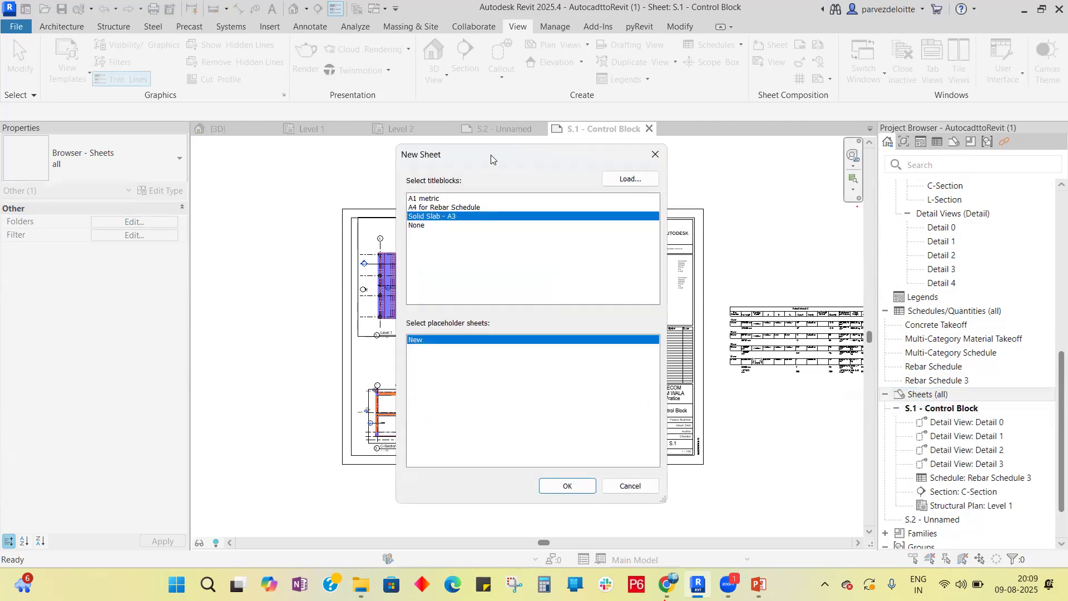
pyautogui.moveTo(491, 159); pyautogui.dragTo(748, 220)
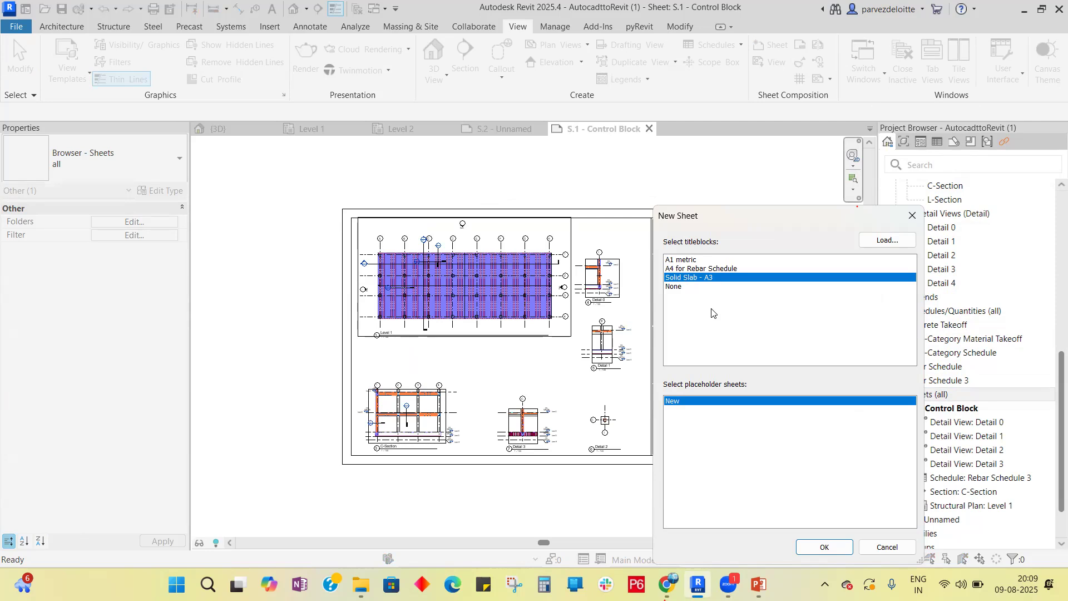
pyautogui.moveTo(742, 213); pyautogui.dragTo(540, 192)
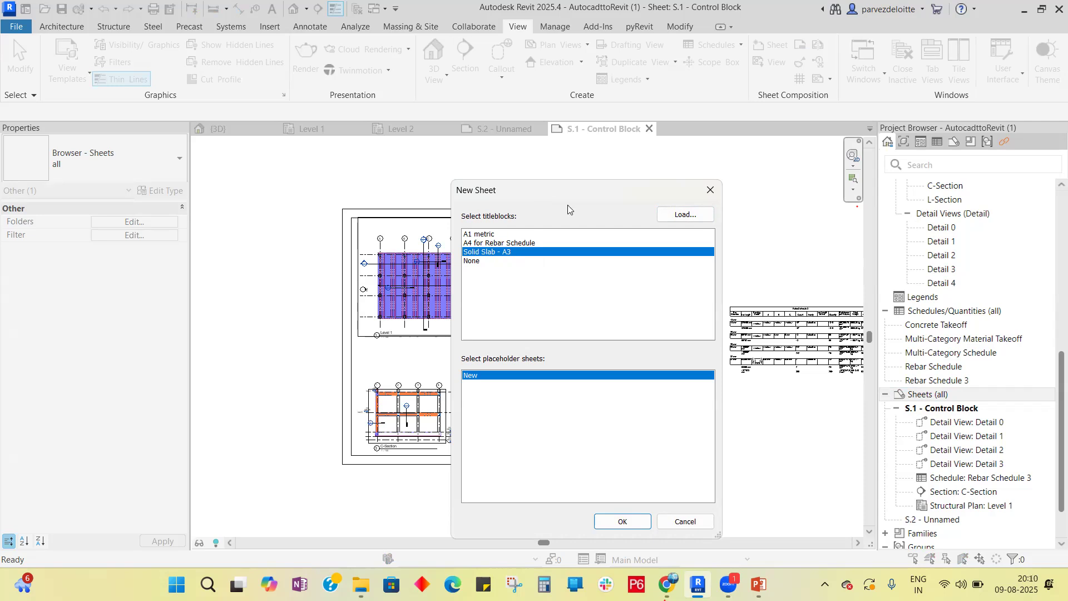
pyautogui.moveTo(572, 194); pyautogui.dragTo(863, 214)
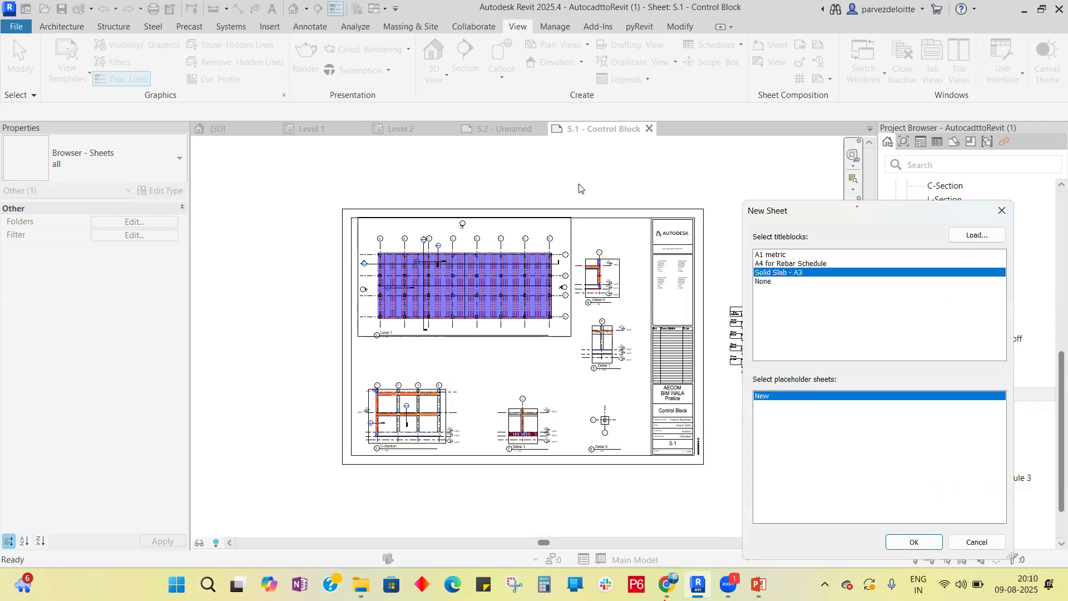
pyautogui.click(996, 206)
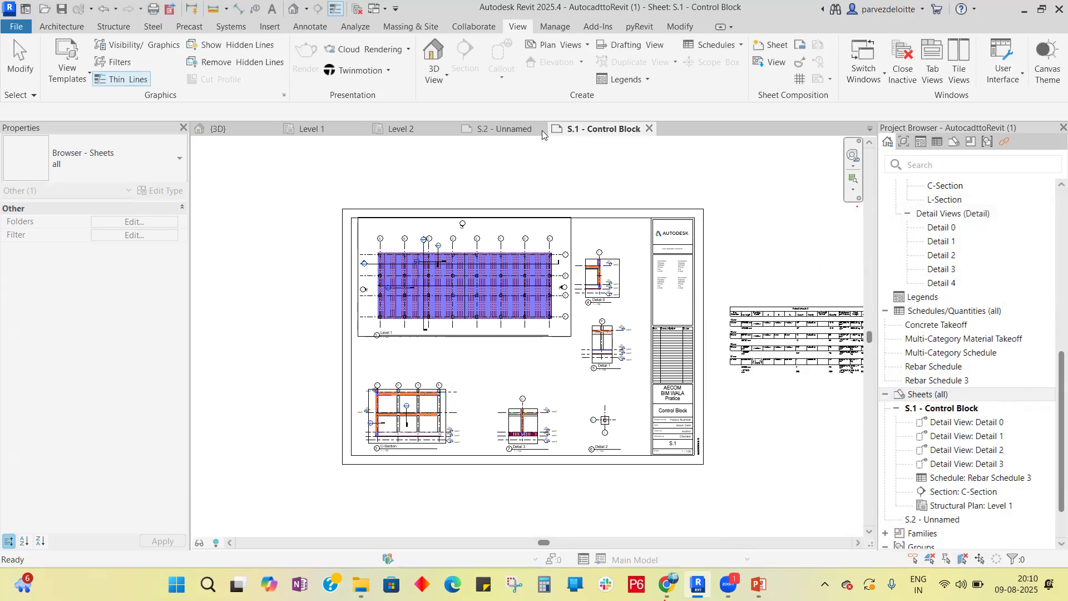
# Step: Compare the title block layouts of the S.2 - Unnamed and S.1 - Control Block sheets
pyautogui.click(514, 130)
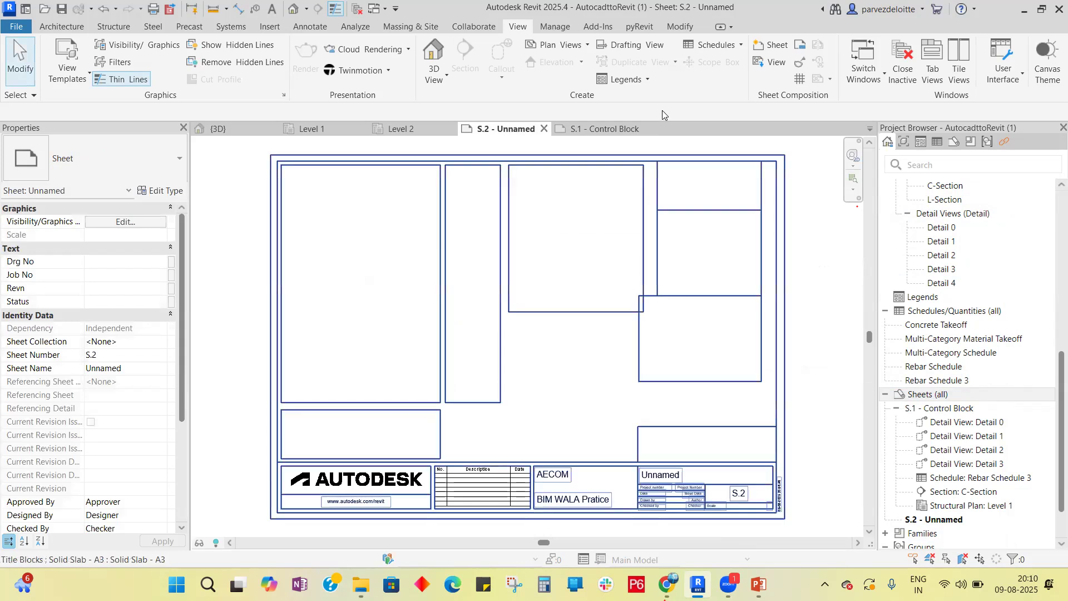
pyautogui.click(607, 128)
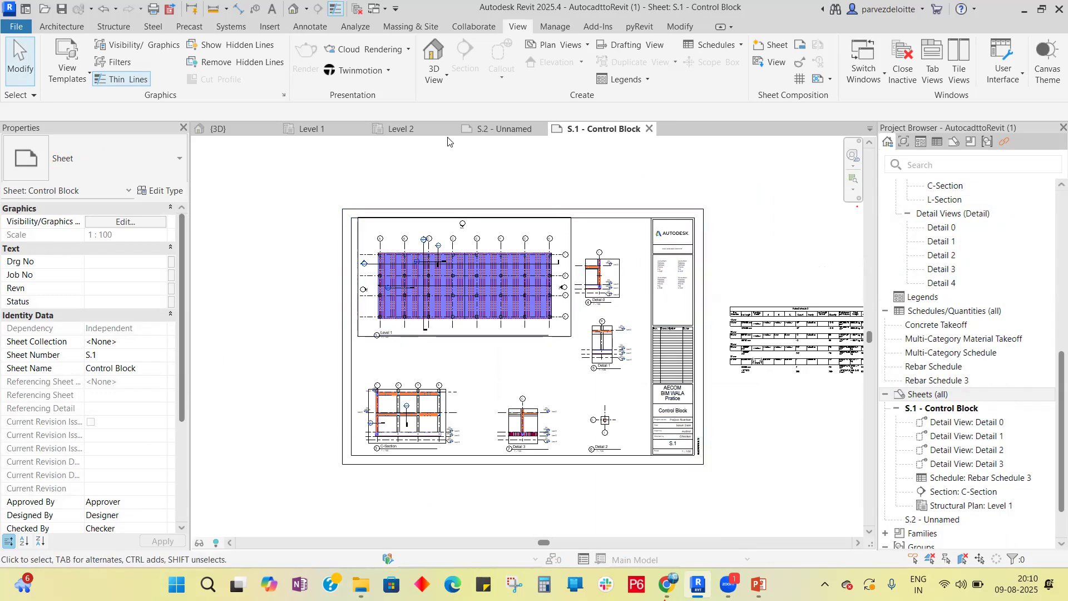
pyautogui.click(499, 130)
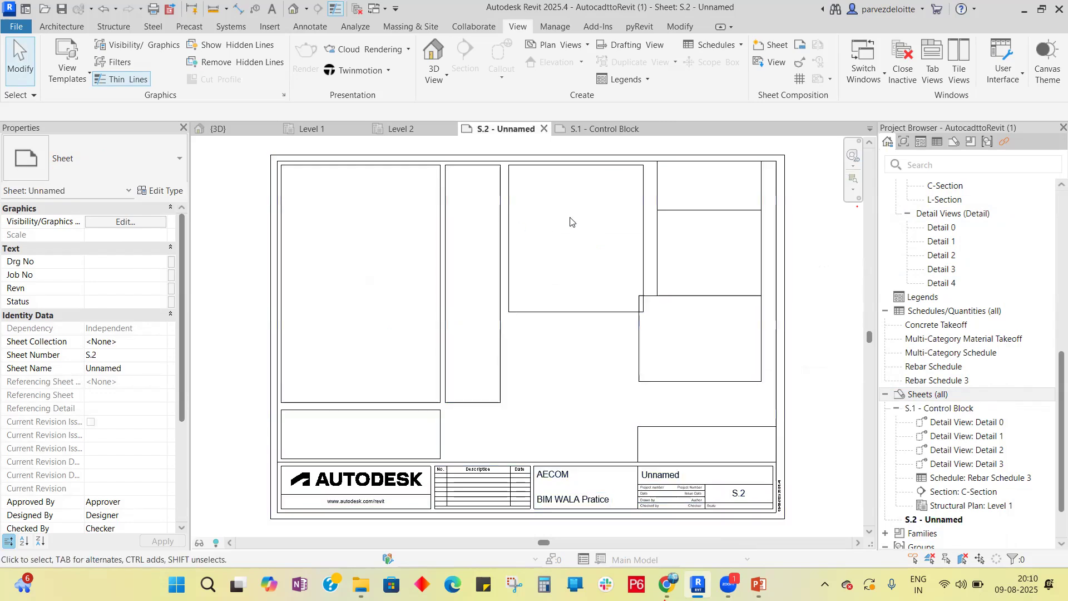
pyautogui.click(592, 137)
pyautogui.click(508, 134)
pyautogui.scroll(-2, 320, 277)
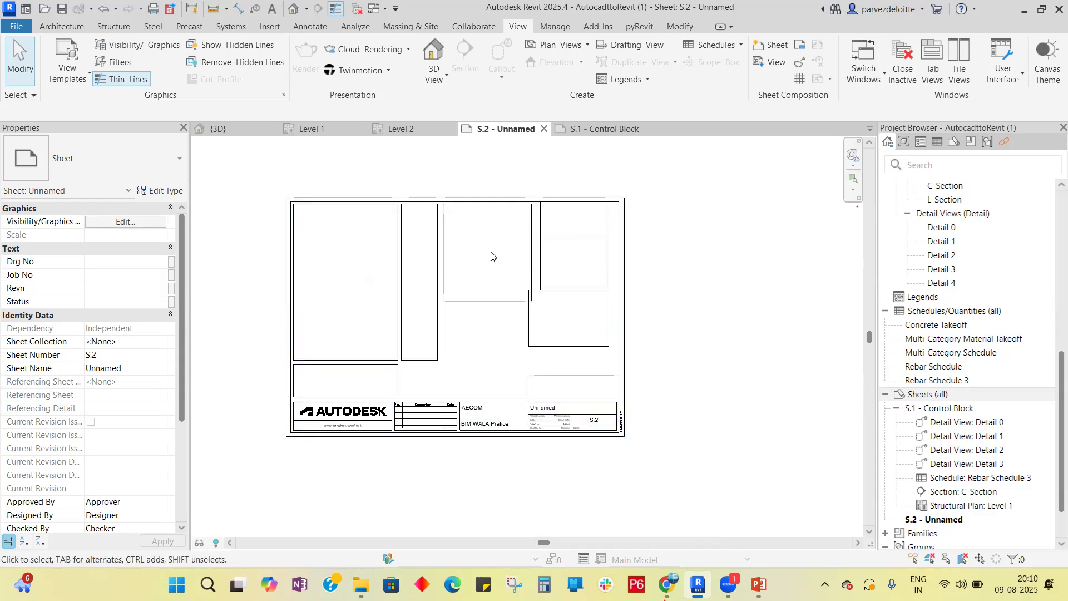
pyautogui.click(607, 132)
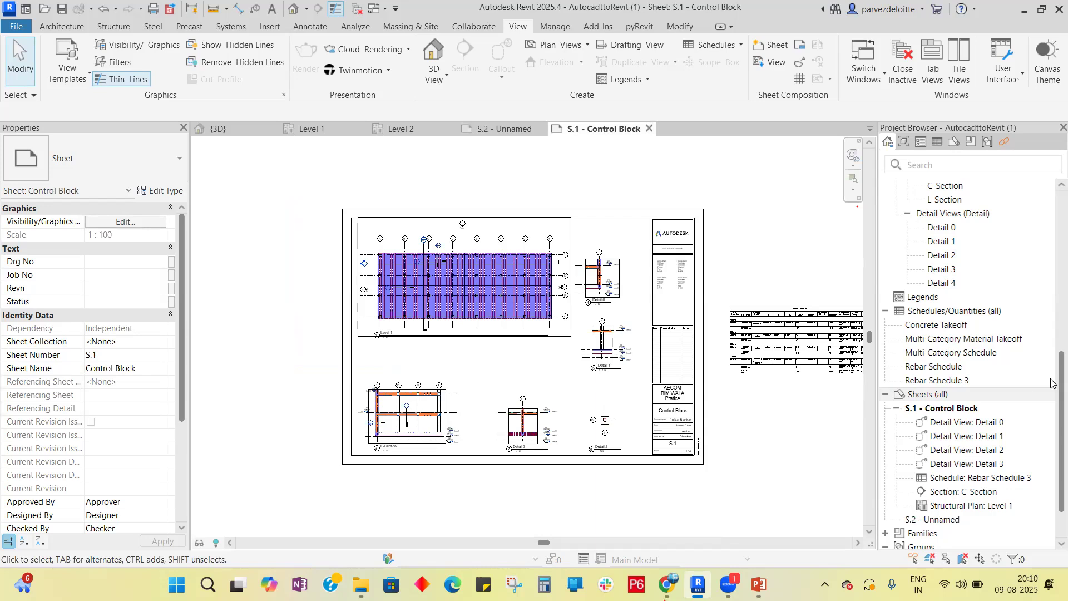
# Step: Create a new sheet with the already loaded A1 metric title block
pyautogui.rightClick(924, 395)
pyautogui.click(915, 402)
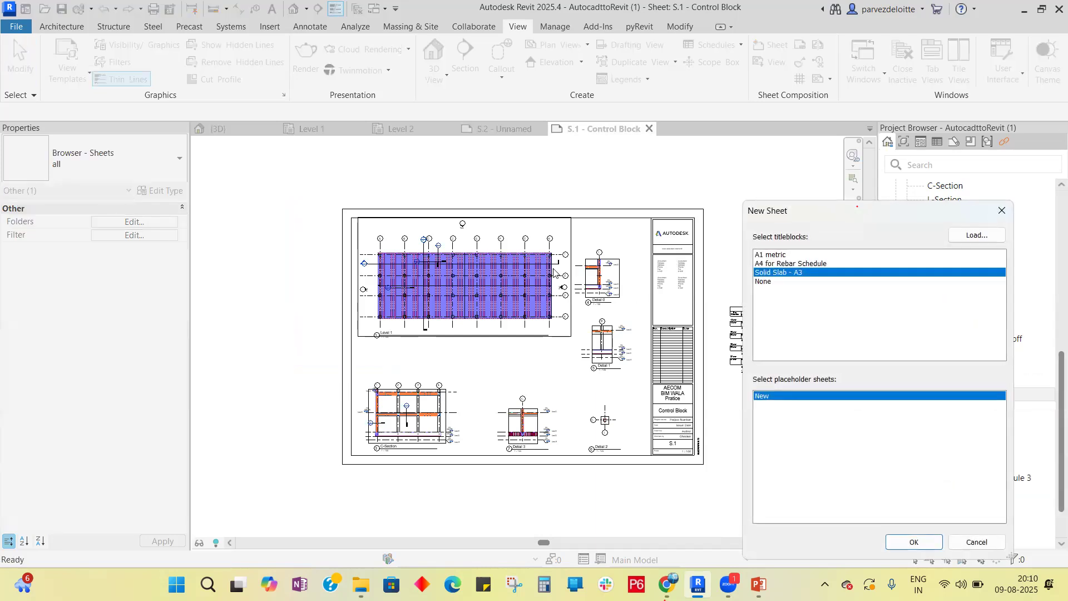
pyautogui.click(773, 256)
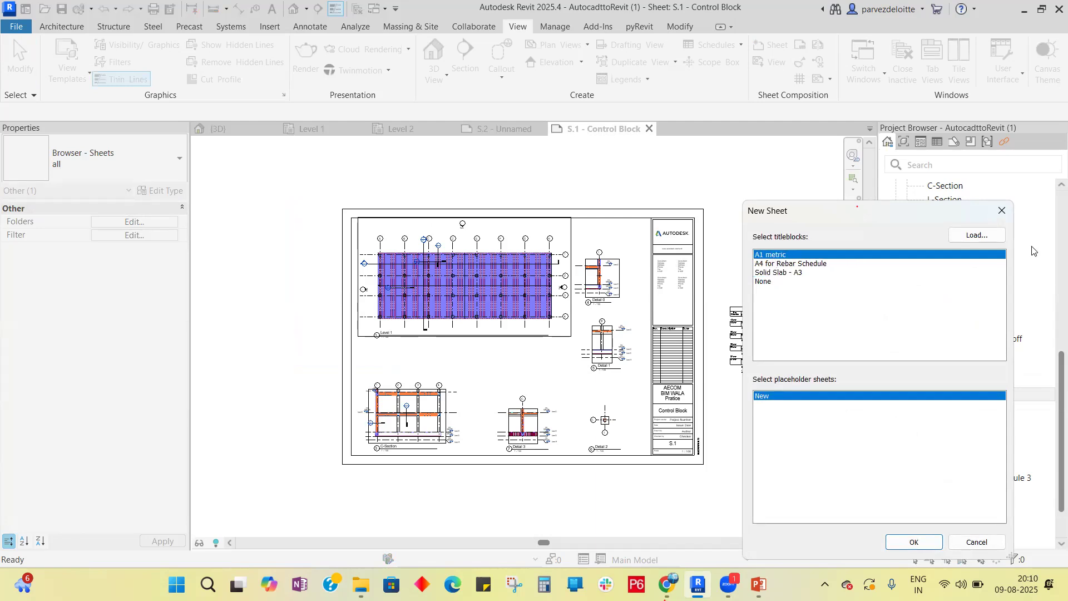
pyautogui.click(982, 238)
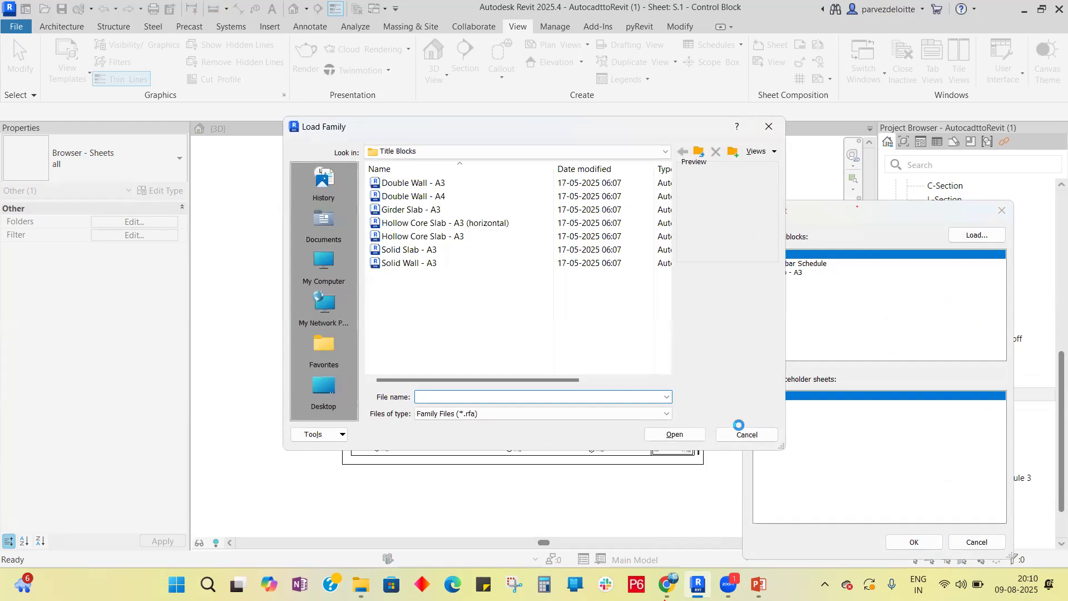
pyautogui.click(752, 434)
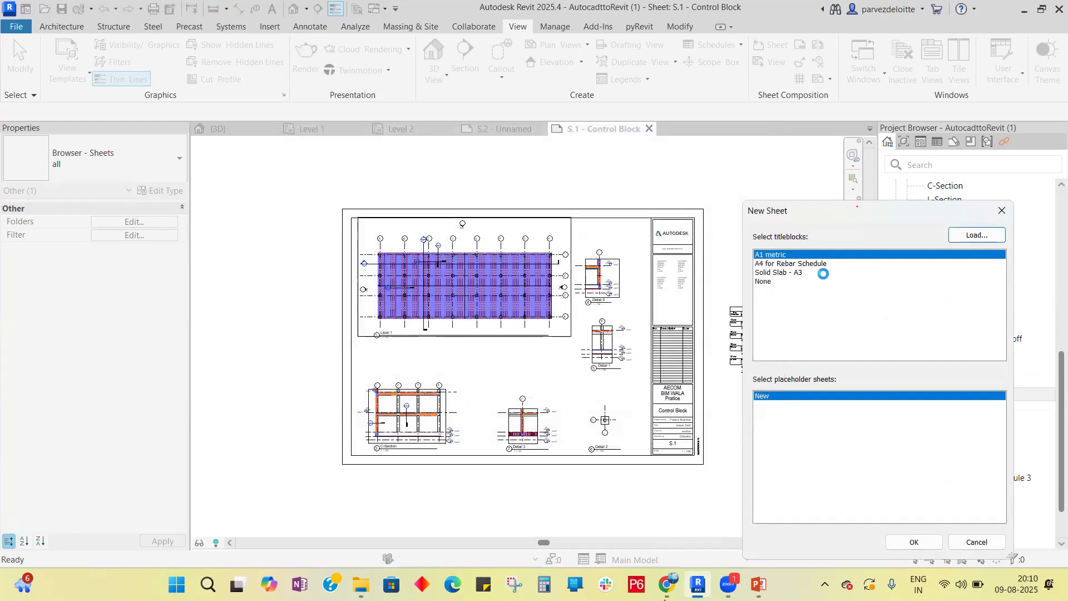
pyautogui.click(914, 542)
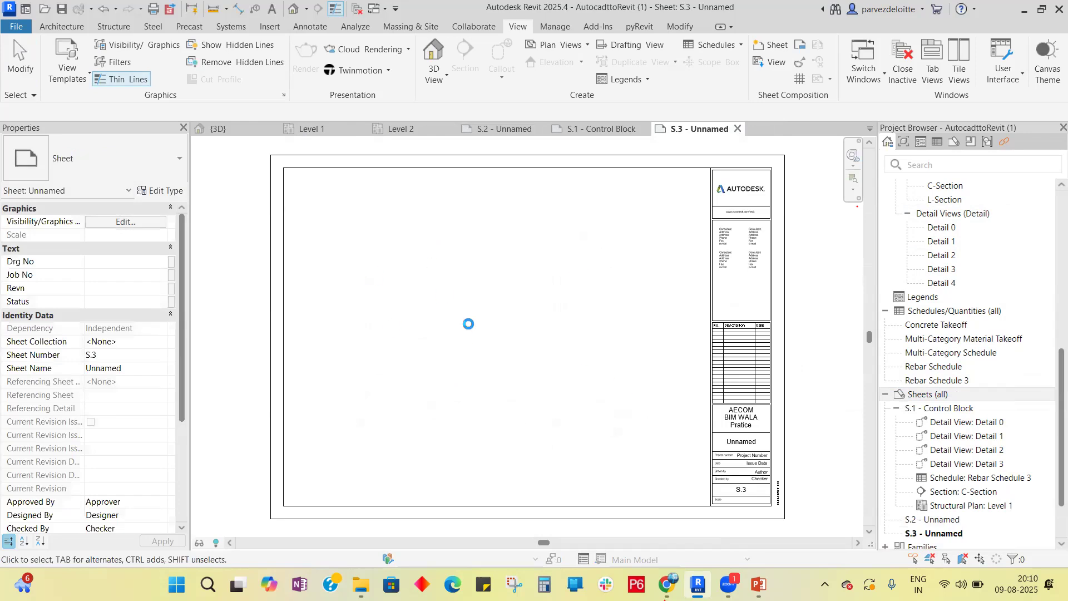
pyautogui.scroll(-1, 470, 326)
pyautogui.scroll(-3, 476, 330)
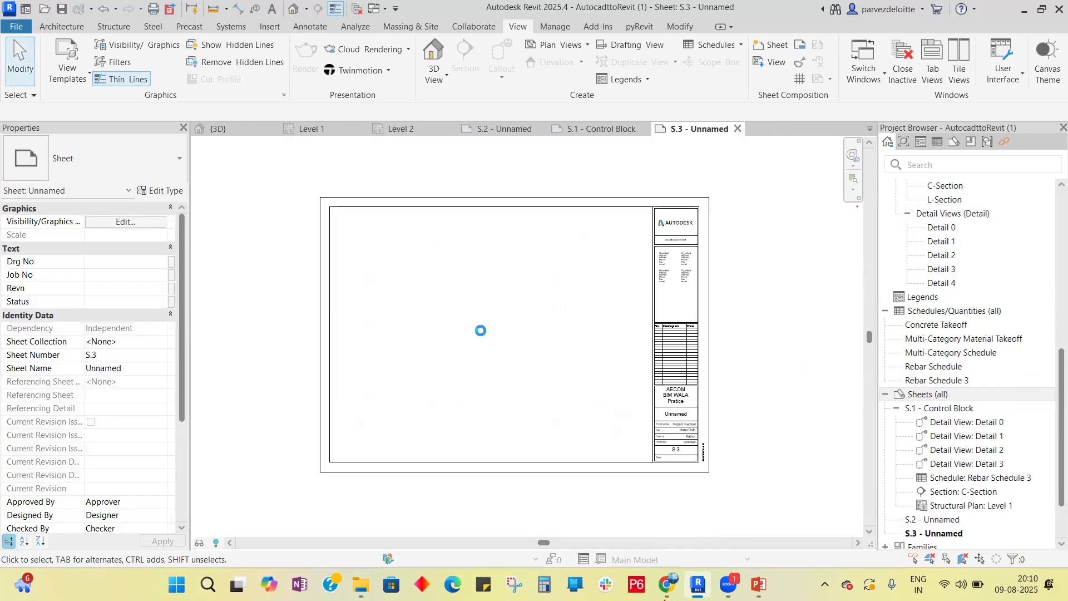
pyautogui.scroll(-1, 426, 306)
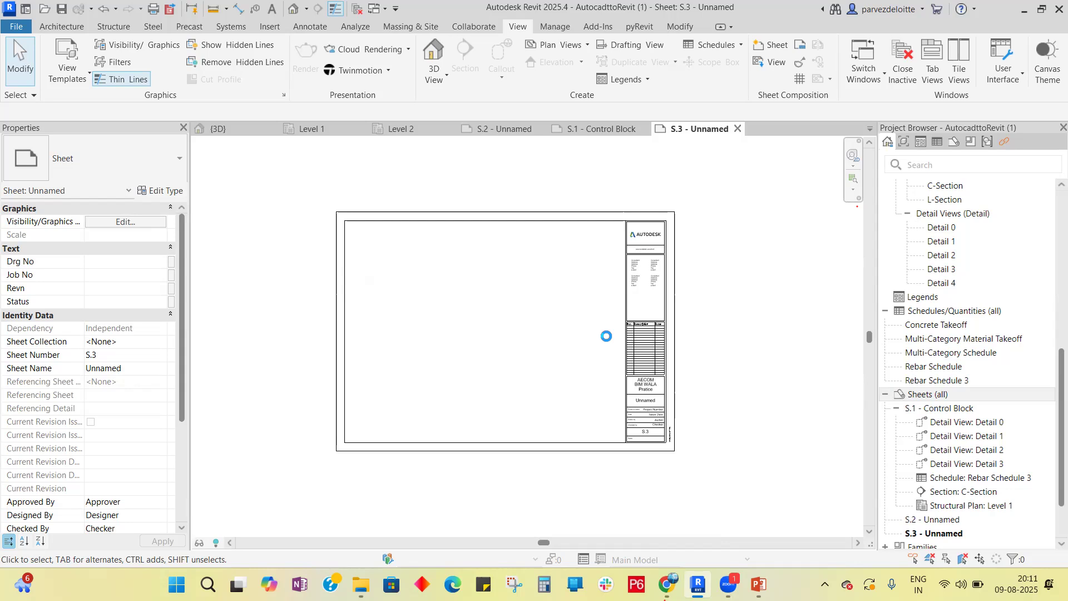
# Step: Close the open Level 2 and Level 1 structural plan views
pyautogui.scroll(5, 982, 249)
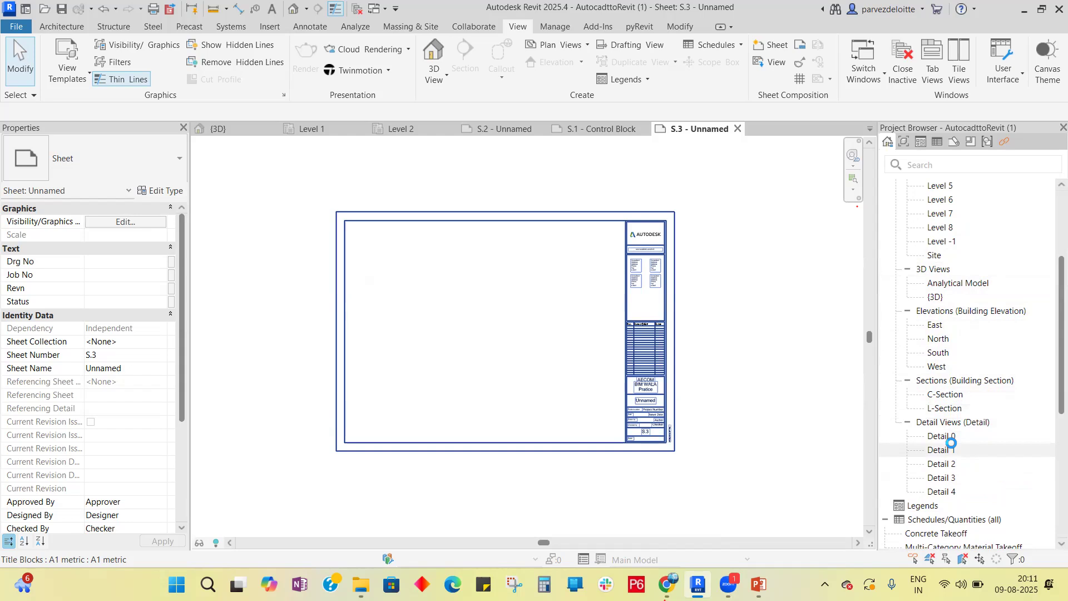
pyautogui.scroll(-5, 946, 395)
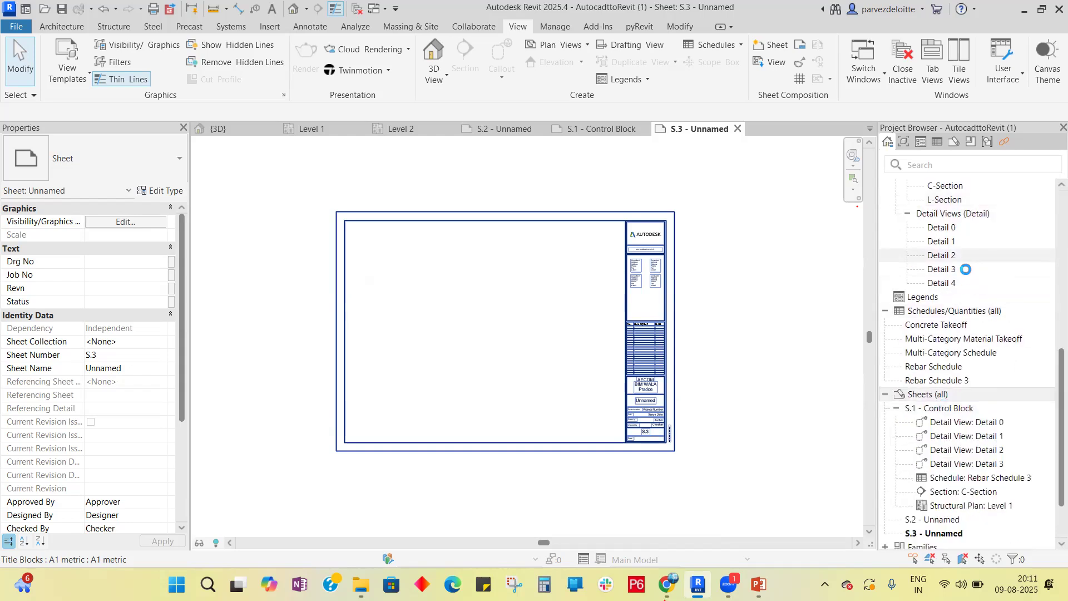
pyautogui.scroll(5, 958, 346)
pyautogui.scroll(3, 959, 346)
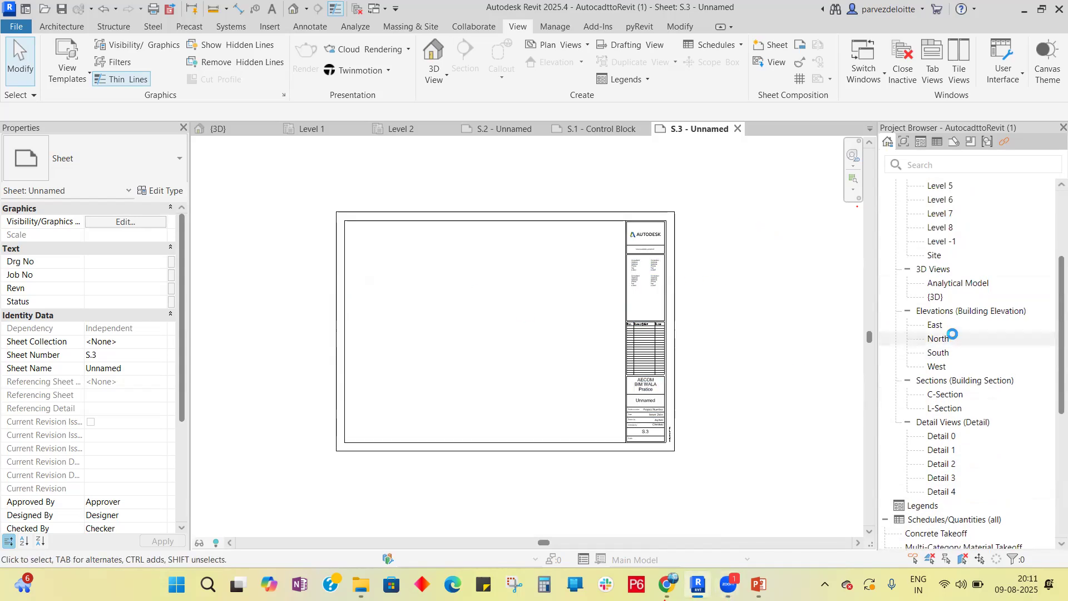
pyautogui.scroll(5, 945, 333)
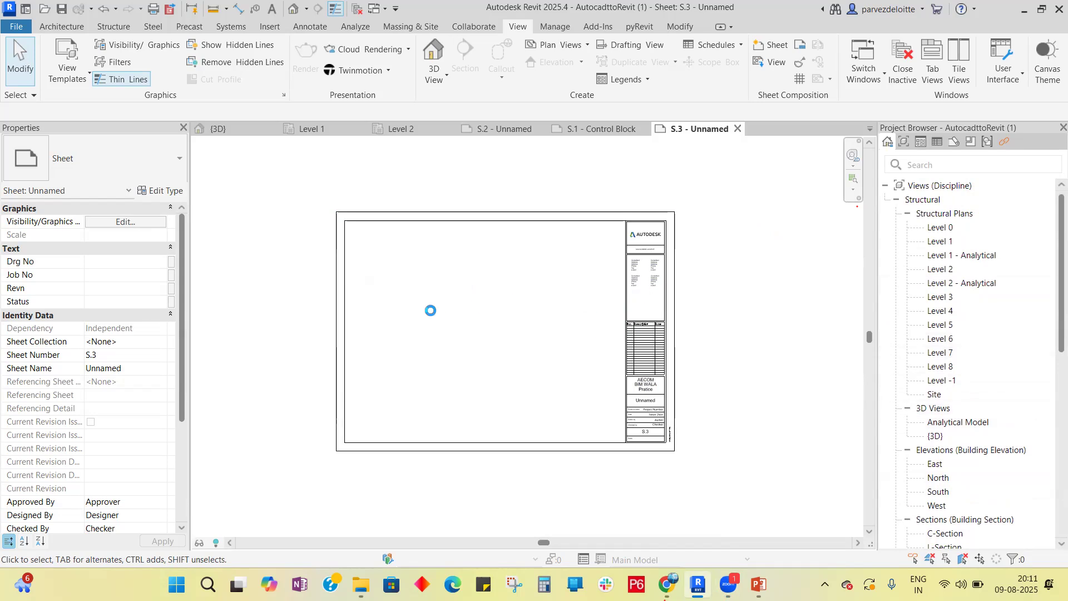
pyautogui.scroll(-1, 431, 308)
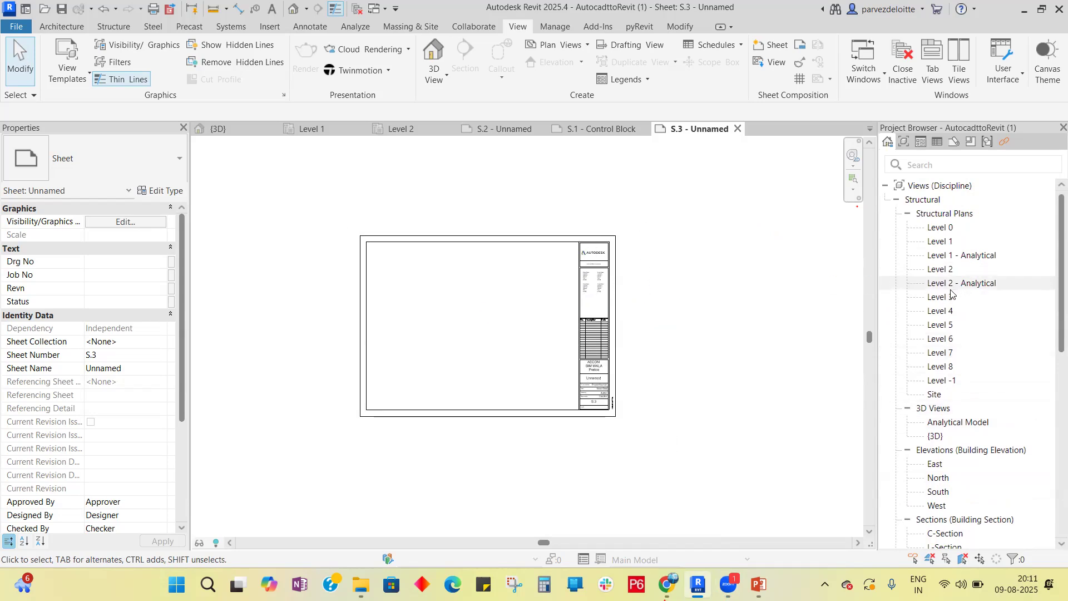
pyautogui.click(407, 133)
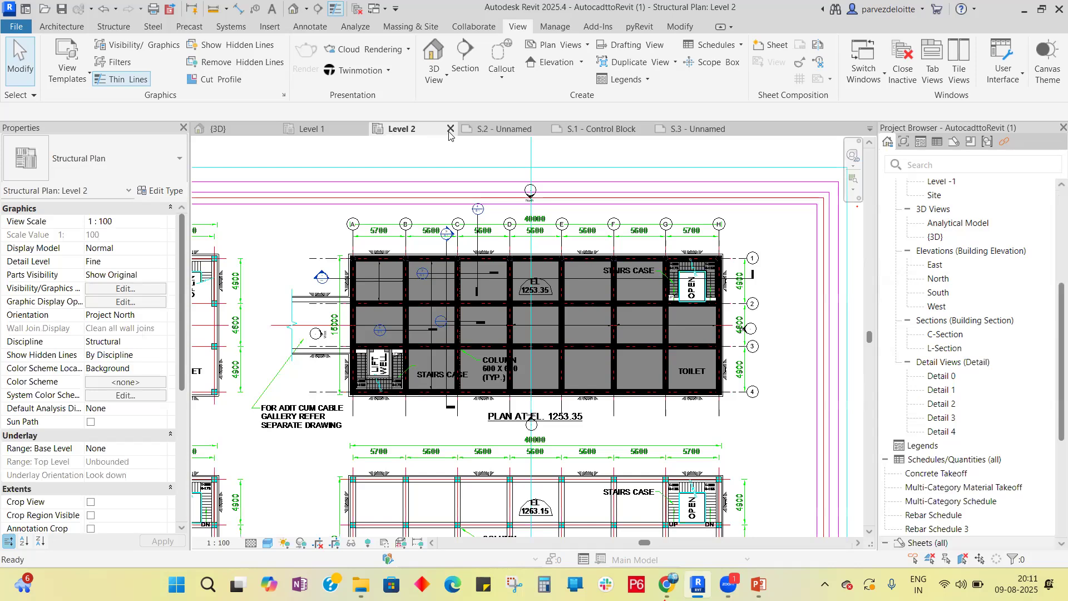
pyautogui.click(450, 128)
pyautogui.click(328, 133)
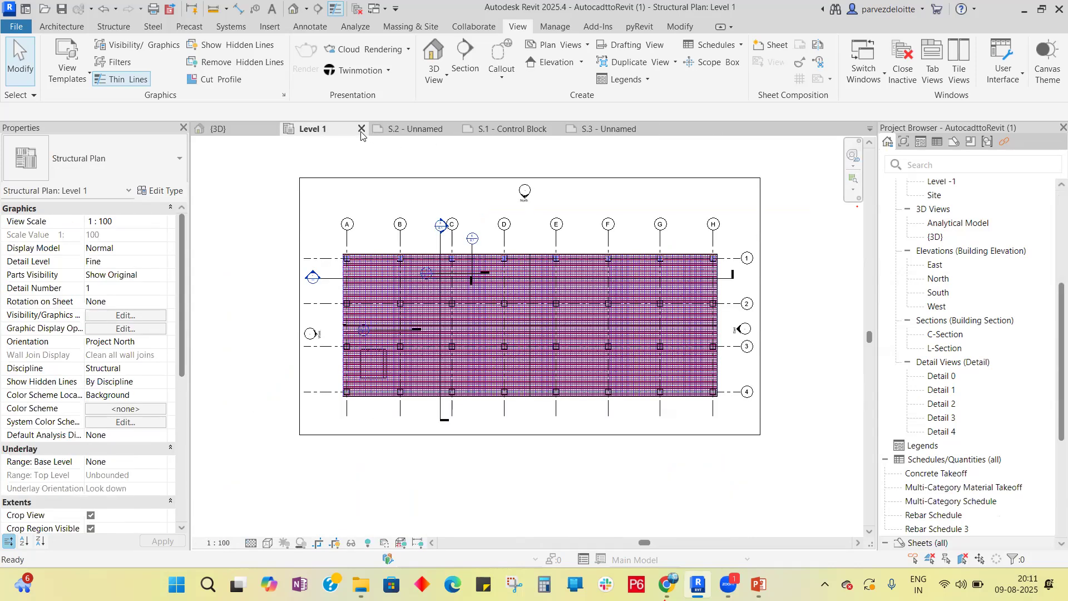
pyautogui.click(360, 134)
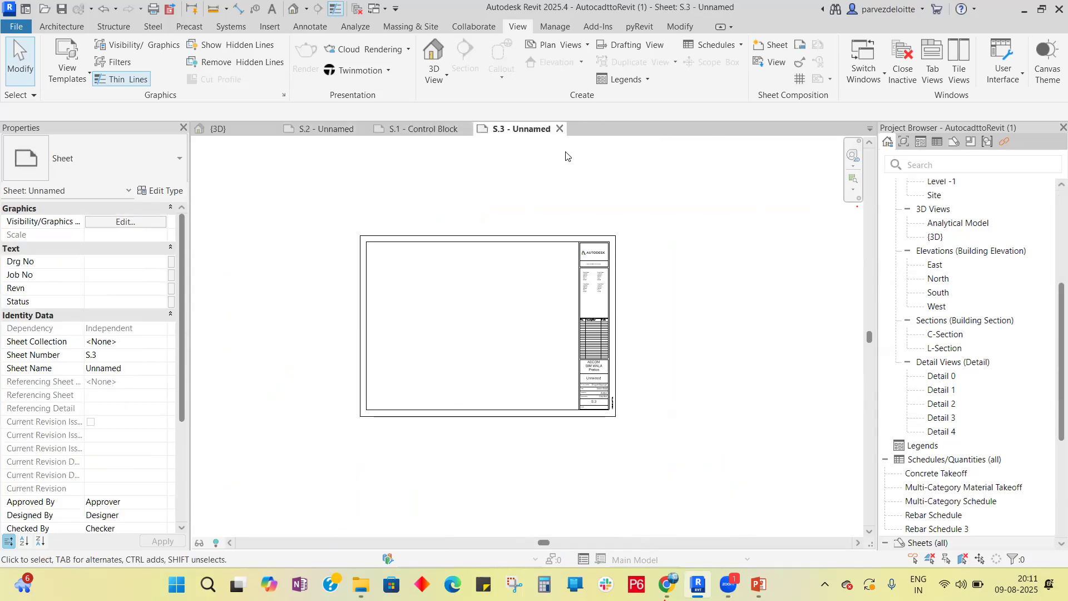
# Step: Place the Level 3 structural plan on the S.3 sheet, in the empty space beside the title block
pyautogui.scroll(5, 940, 334)
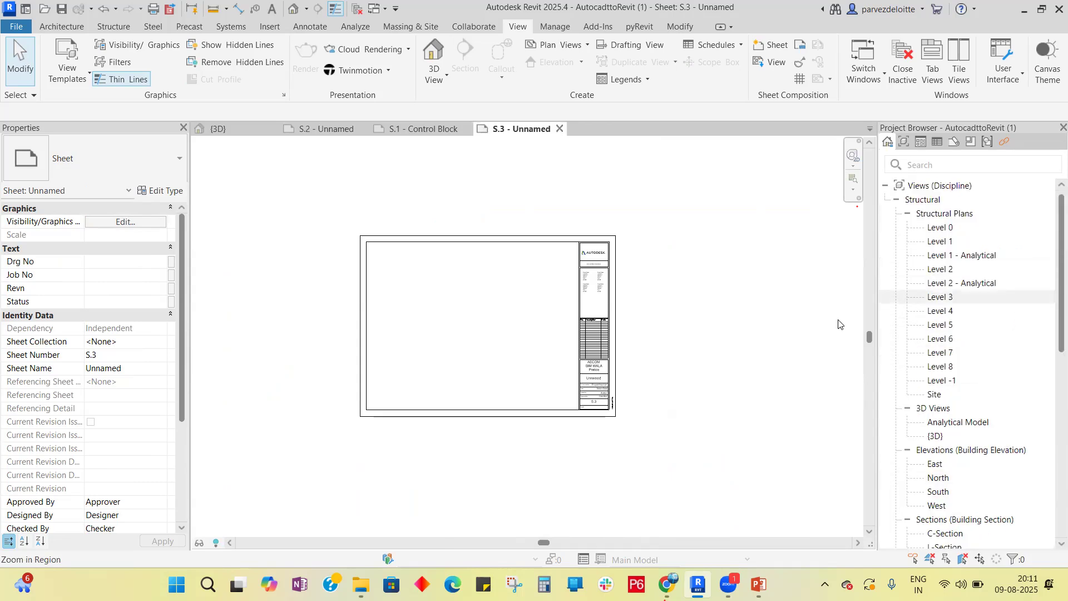
pyautogui.click(940, 298)
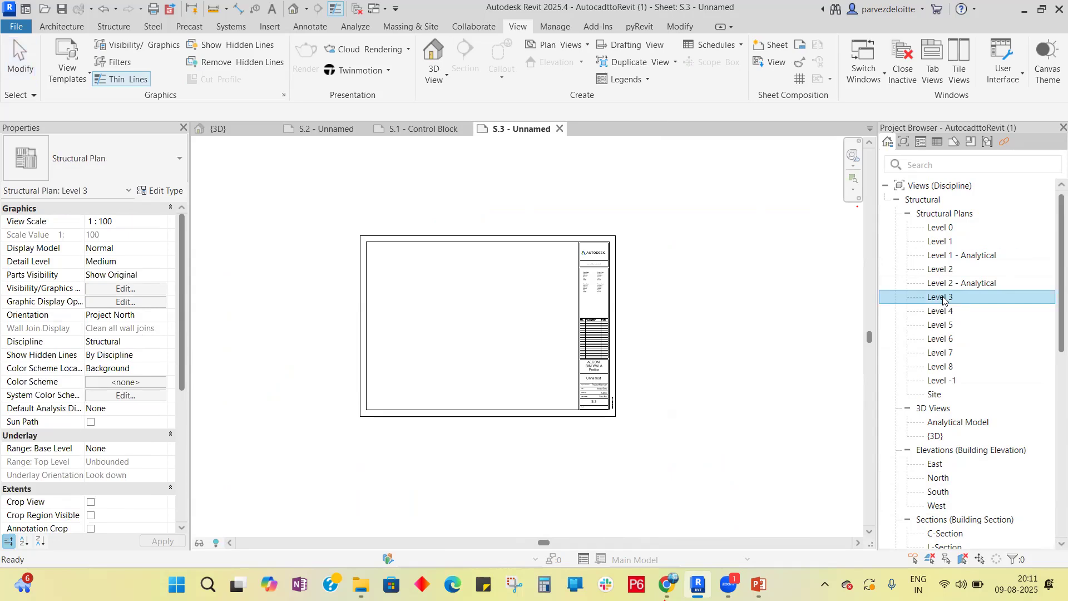
pyautogui.moveTo(942, 300); pyautogui.dragTo(715, 305)
pyautogui.click(715, 306)
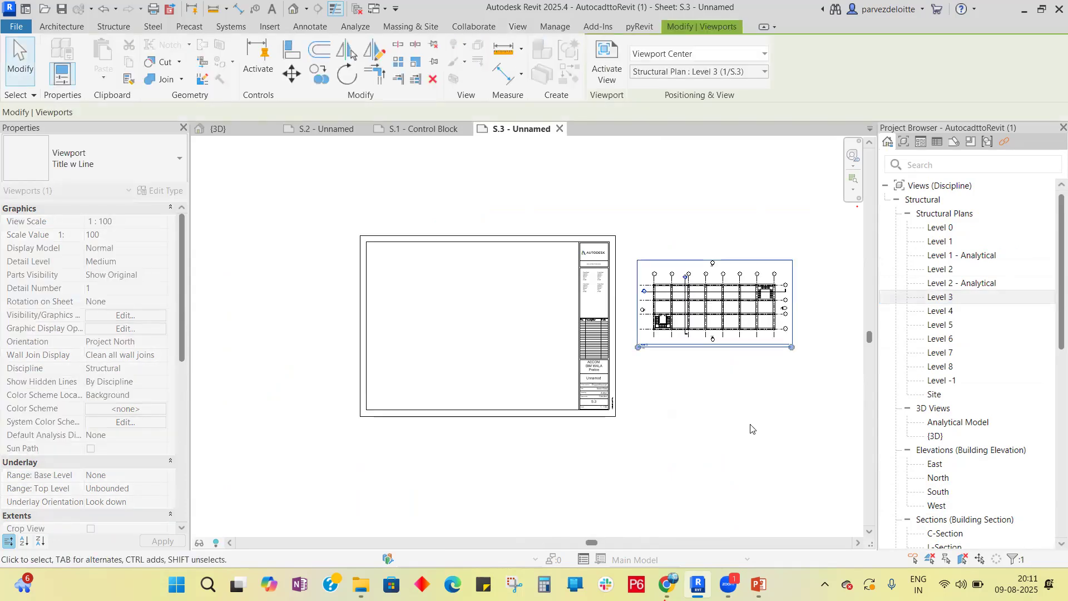
pyautogui.scroll(2, 740, 334)
pyautogui.scroll(-2, 677, 358)
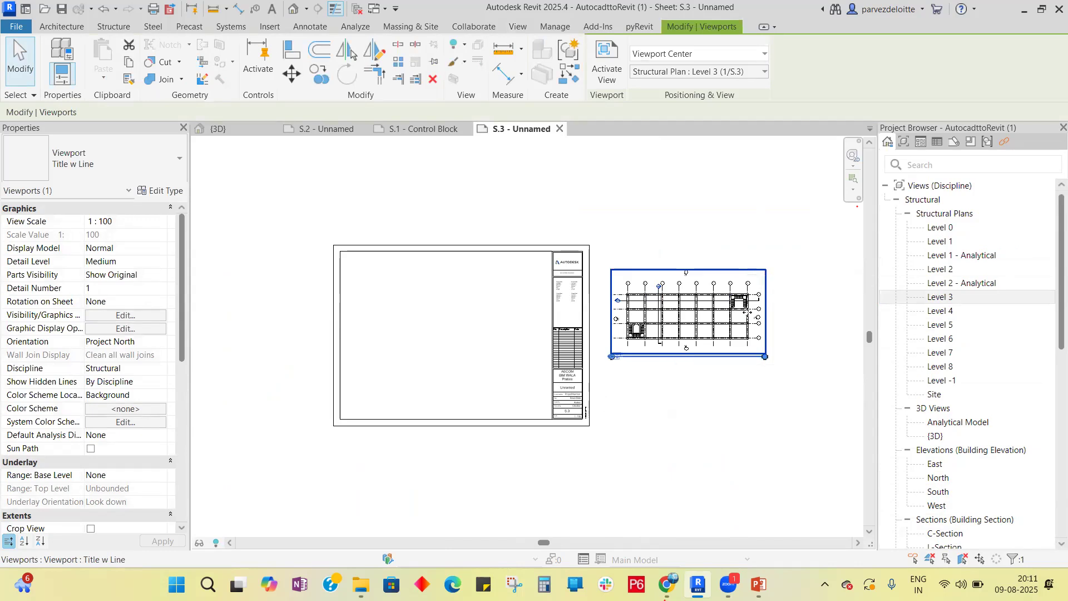
# Step: Activate the Level 3 viewport on sheet S.3 and try view scales of 1:200 and 1:50
pyautogui.click(732, 243)
pyautogui.doubleClick(731, 282)
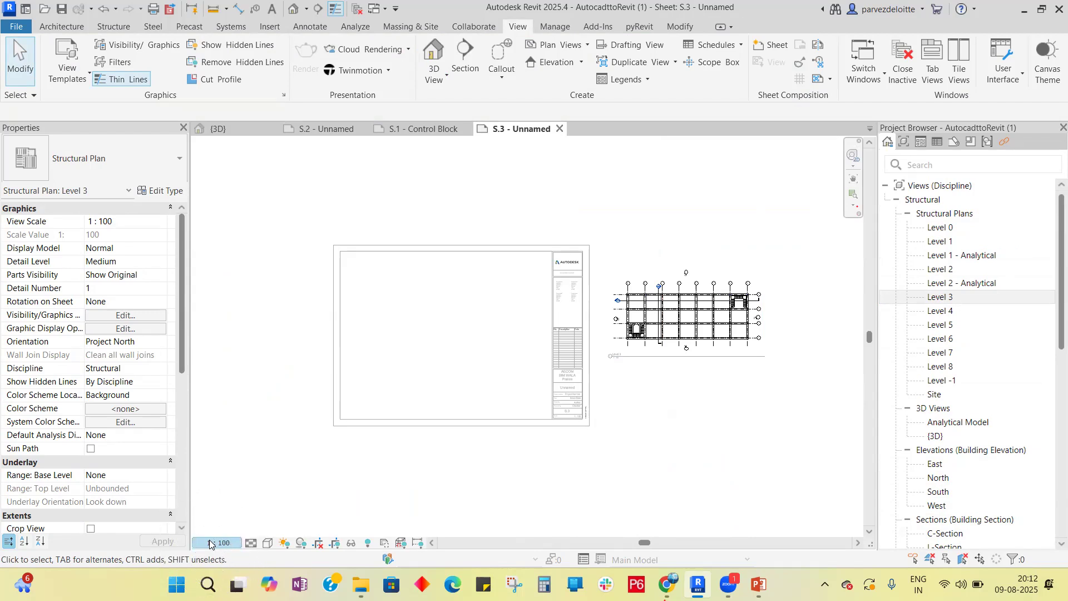
pyautogui.click(211, 543)
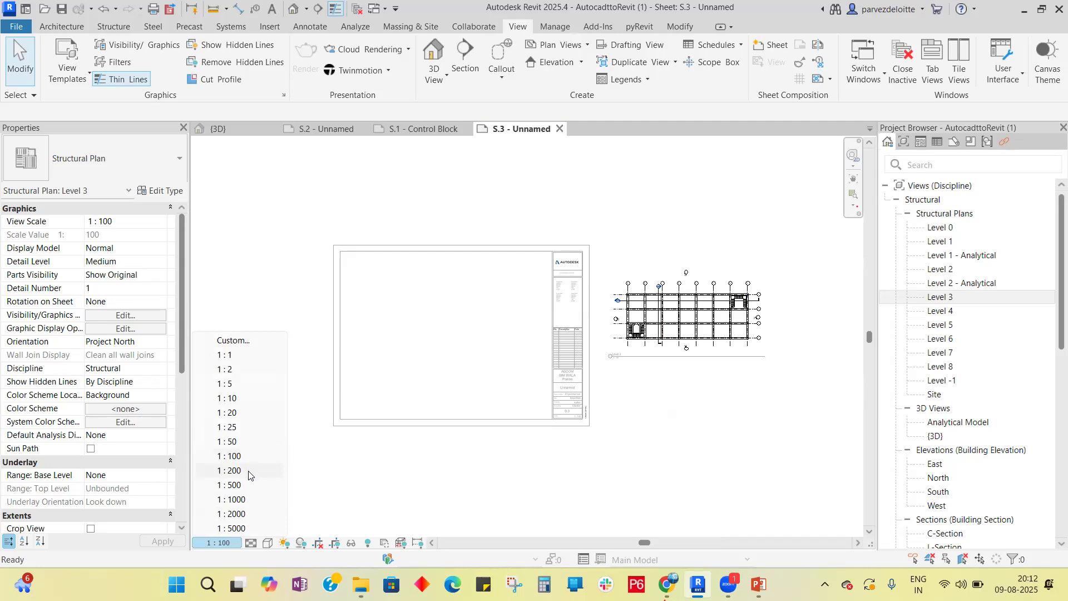
pyautogui.click(249, 470)
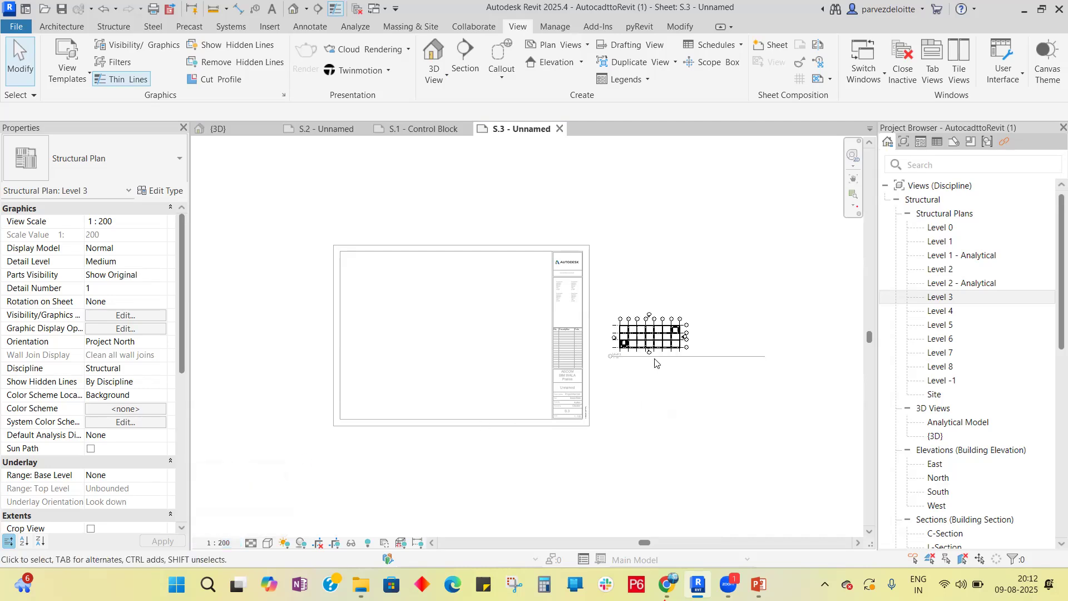
pyautogui.click(223, 546)
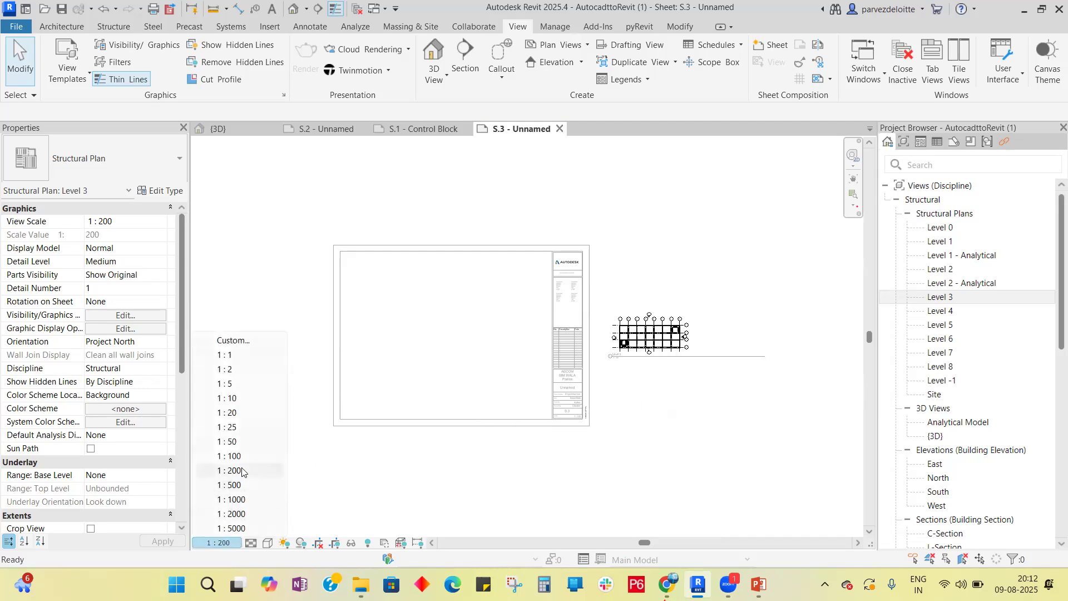
pyautogui.click(234, 441)
pyautogui.scroll(-2, 436, 412)
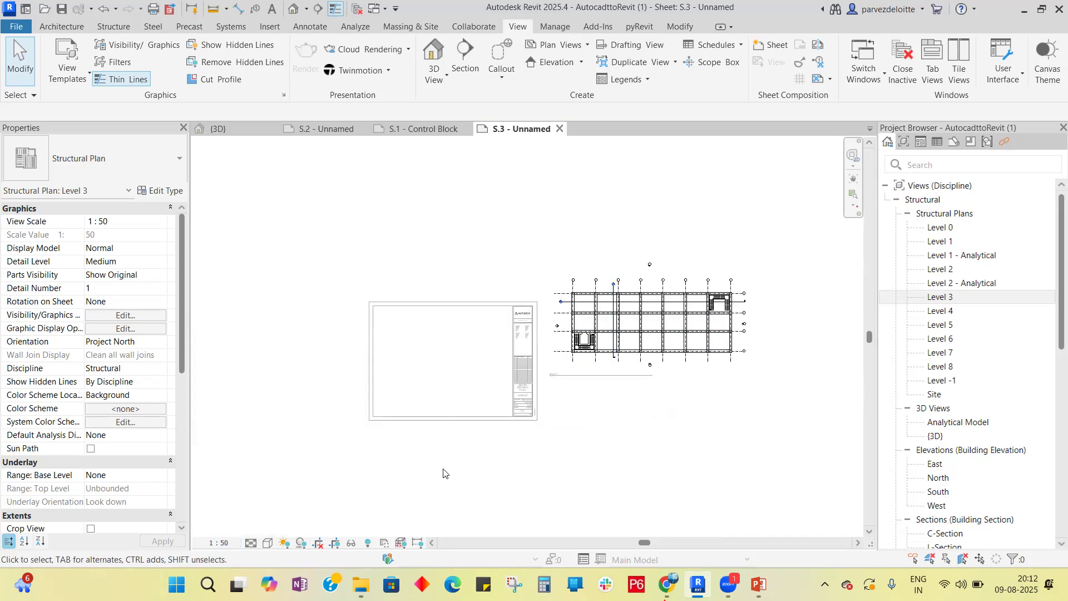
# Step: Set a custom 1:75 scale for the Level 3 view and deactivate its viewport
pyautogui.click(216, 541)
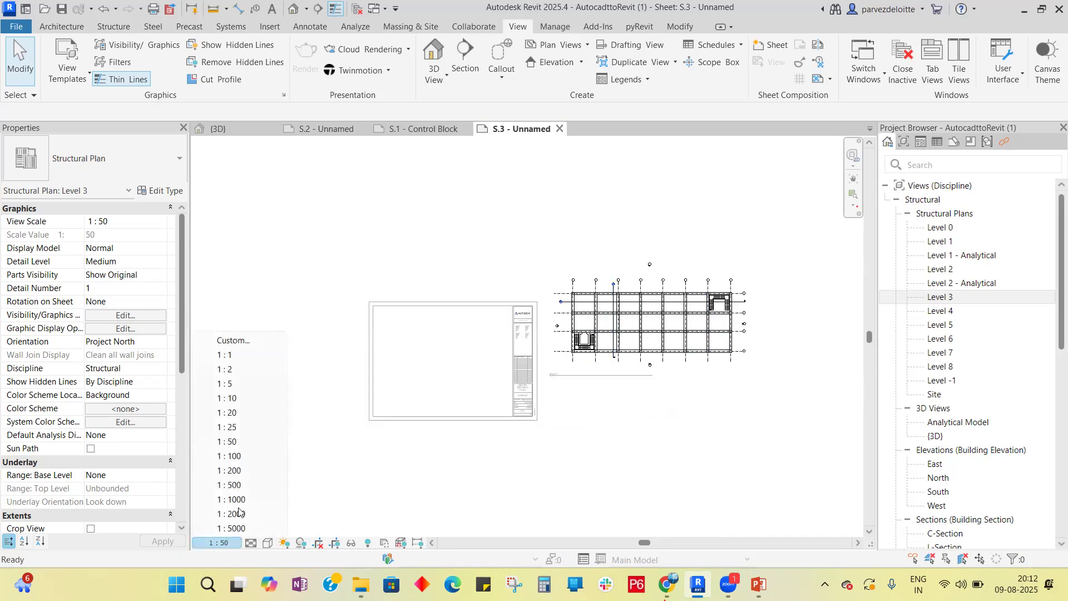
pyautogui.click(239, 340)
pyautogui.moveTo(553, 268); pyautogui.dragTo(532, 278)
pyautogui.write('7')
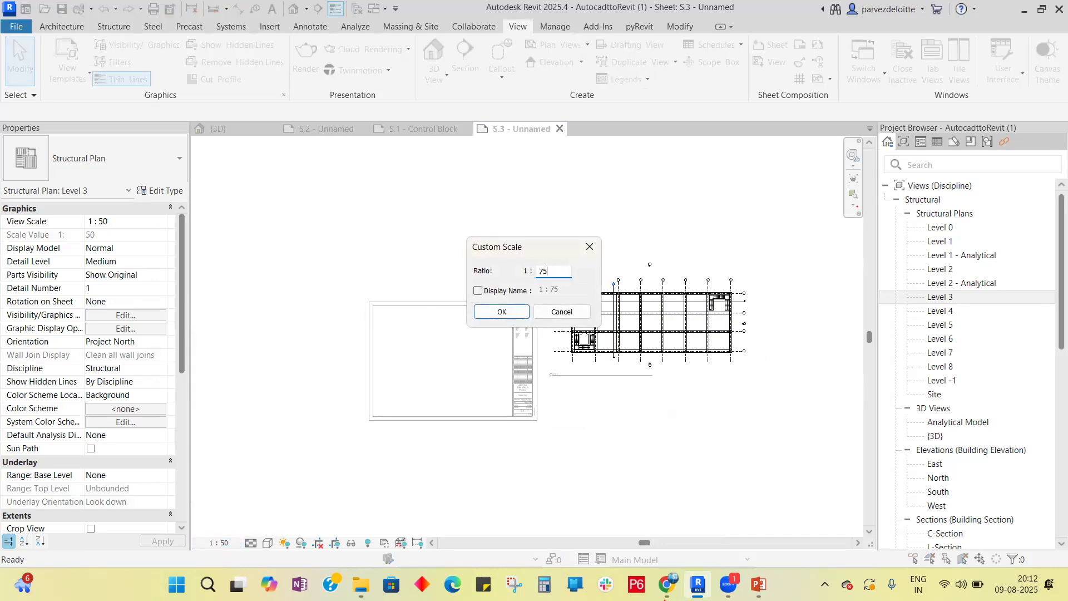
pyautogui.write('5')
pyautogui.press('Return')
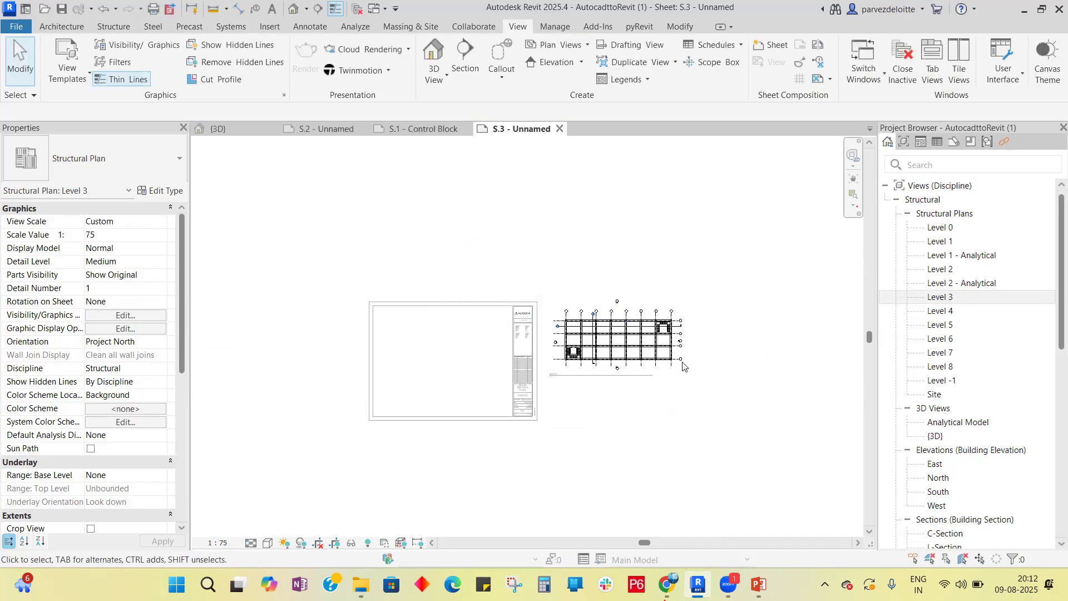
pyautogui.scroll(2, 612, 320)
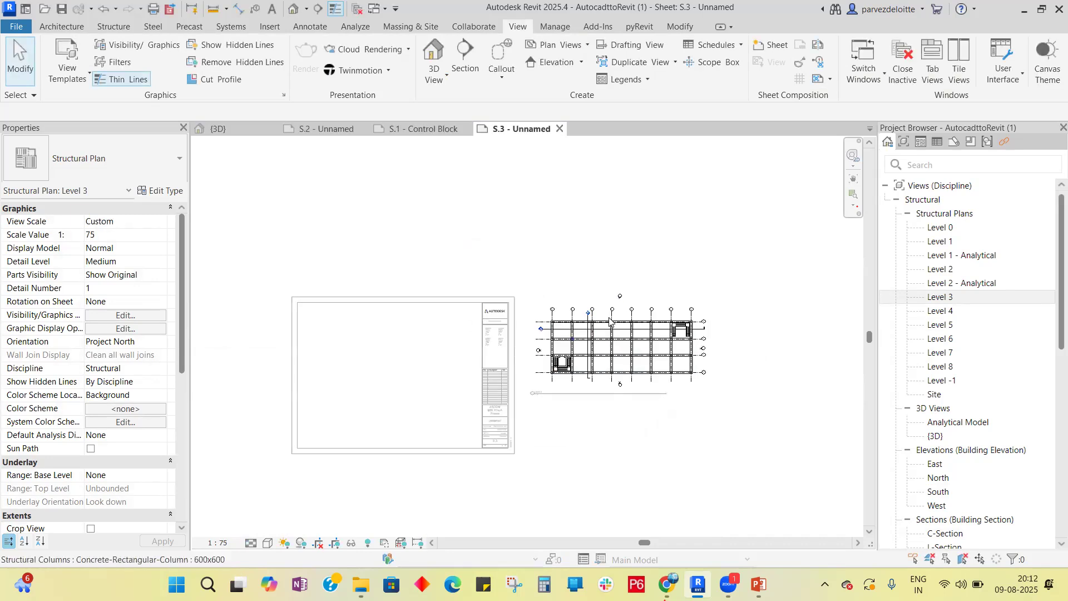
pyautogui.doubleClick(667, 251)
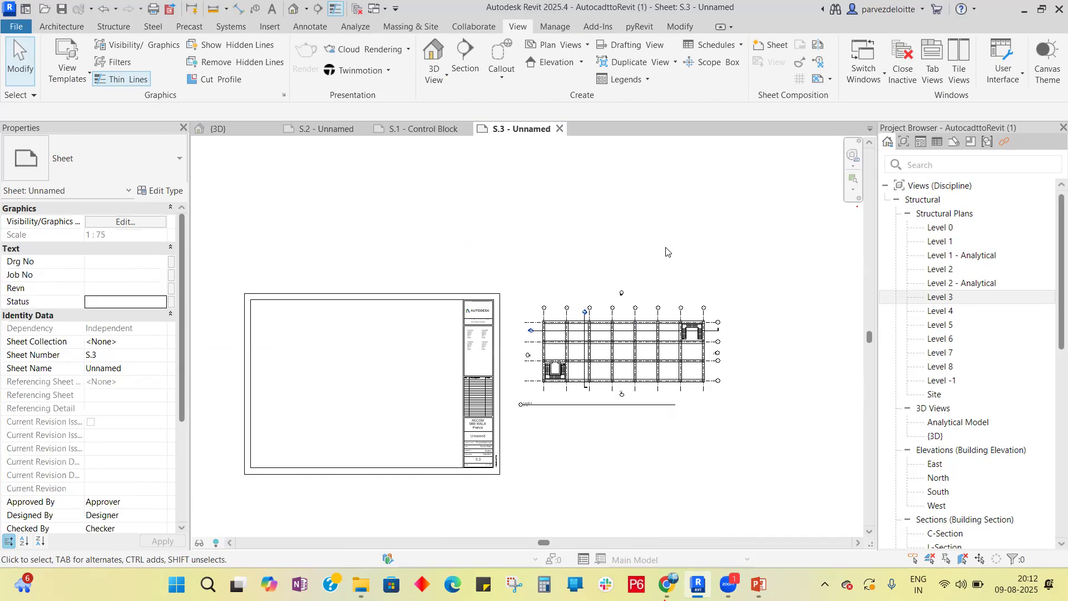
# Step: Move the Level 3 viewport inside the drawing area of the S.3 title block and deselect it
pyautogui.click(675, 315)
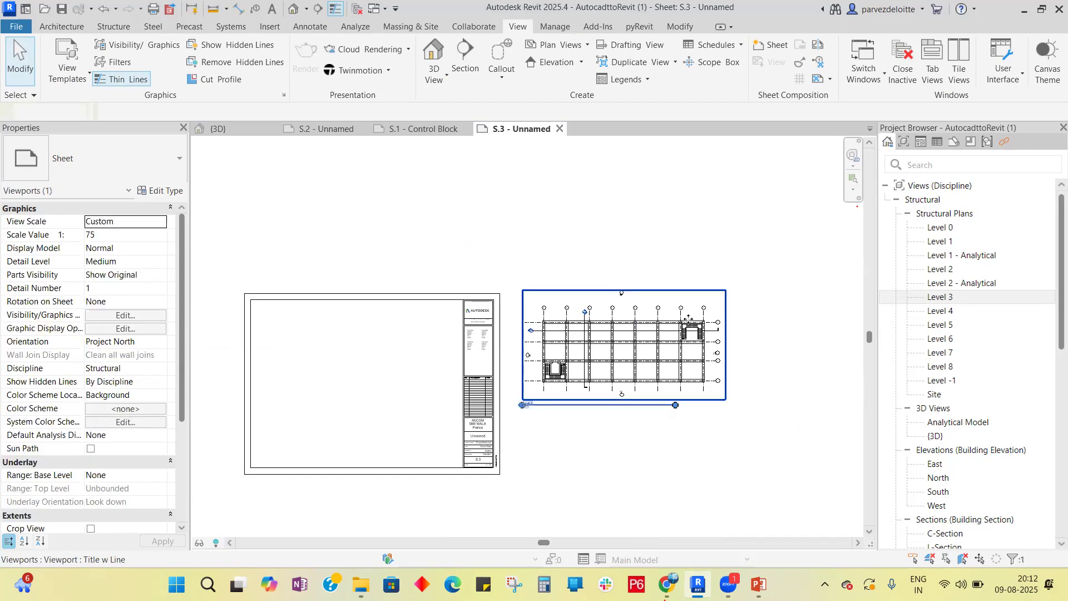
pyautogui.press('Left')
pyautogui.press('Left')
pyautogui.press('Left')
pyautogui.press('Left')
pyautogui.press('Left')
pyautogui.press('Left')
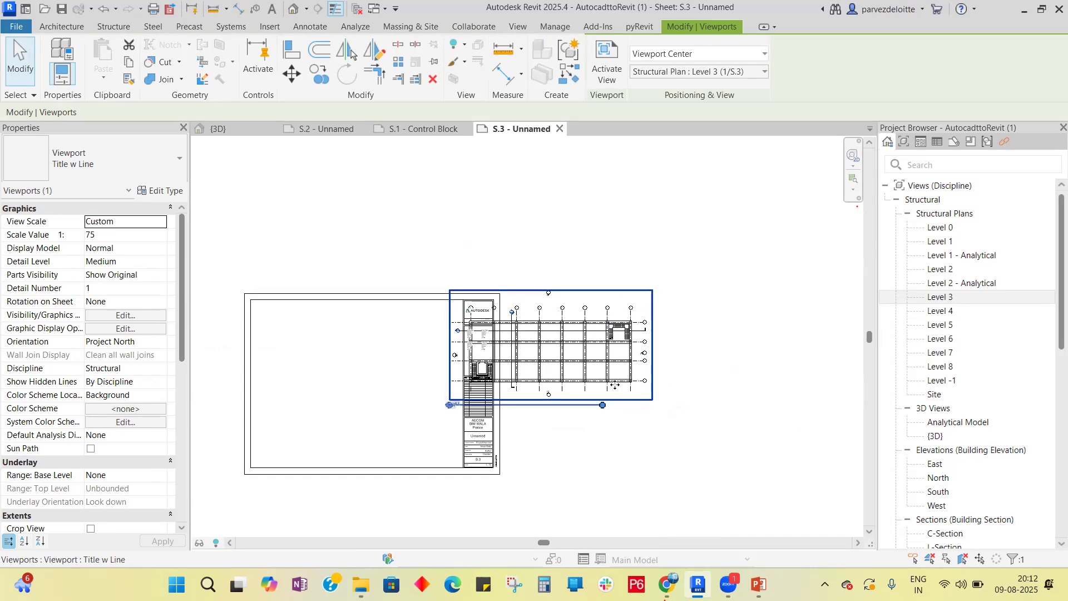
pyautogui.moveTo(609, 288)
pyautogui.mouseDown()
pyautogui.moveTo(411, 312)
pyautogui.moveTo(417, 302)
pyautogui.mouseUp()
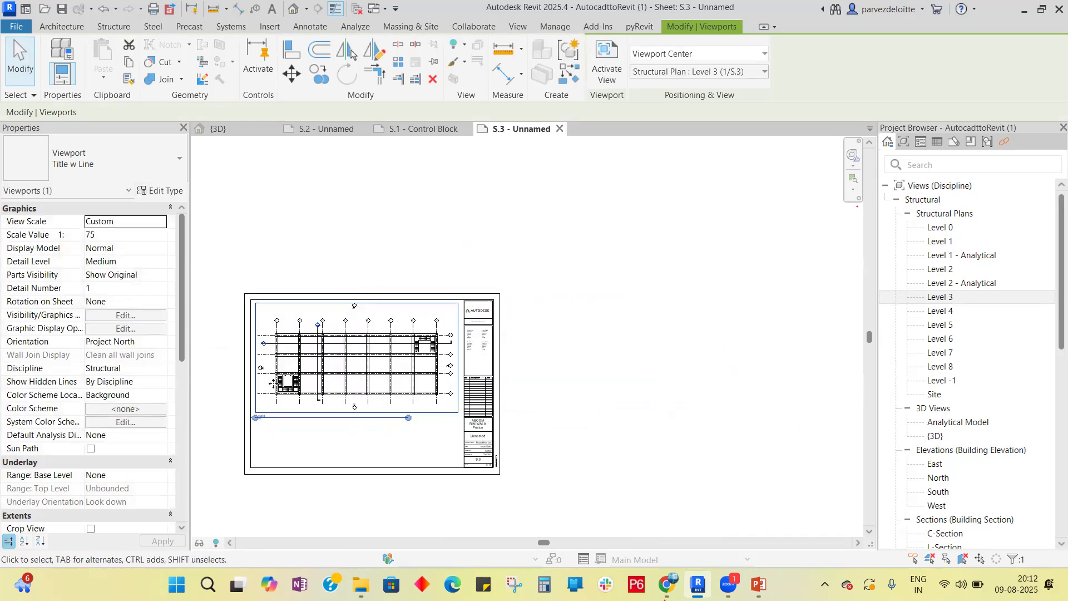
pyautogui.click(289, 433)
# Step: Inspect how the Level 3 plan and its view title fit within the S.3 sheet border
pyautogui.scroll(4, 288, 421)
pyautogui.scroll(-3, 619, 369)
pyautogui.scroll(2, 431, 377)
pyautogui.scroll(1, 483, 381)
pyautogui.scroll(1, 452, 370)
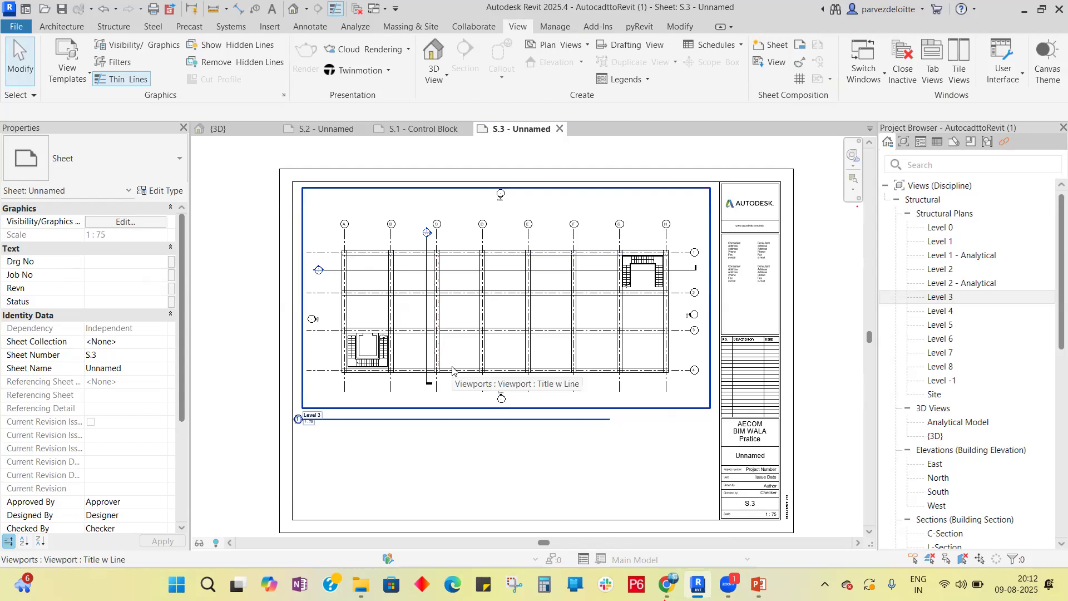
pyautogui.scroll(-2, 383, 371)
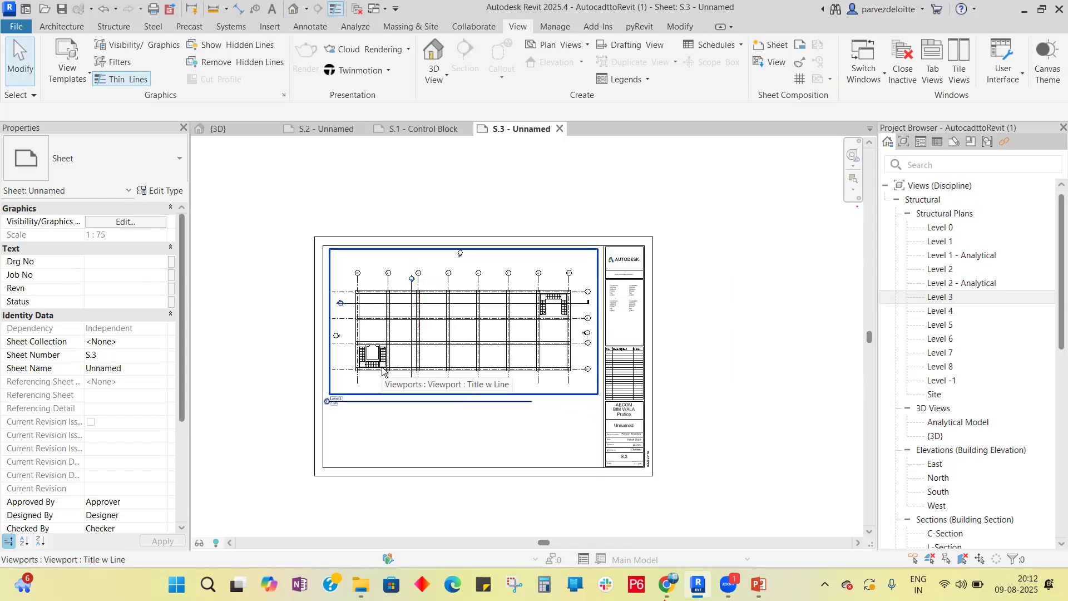
pyautogui.scroll(-2, 382, 371)
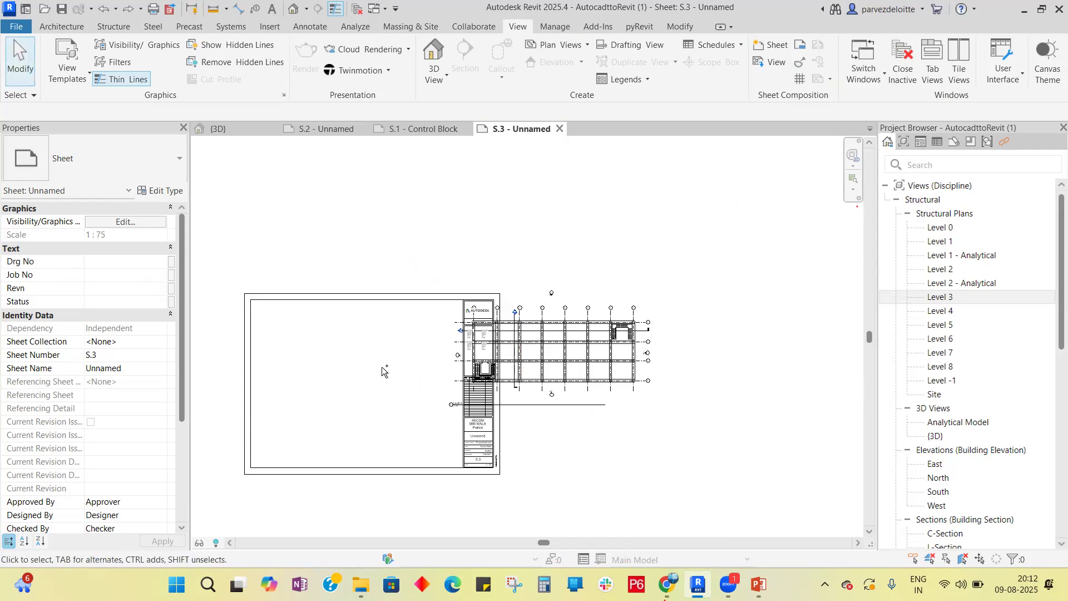
# Step: Undo the viewport moves, the view scale changes and the placement of the Level 3 plan on sheet S.3
pyautogui.hotkey('ctrl', 'z')
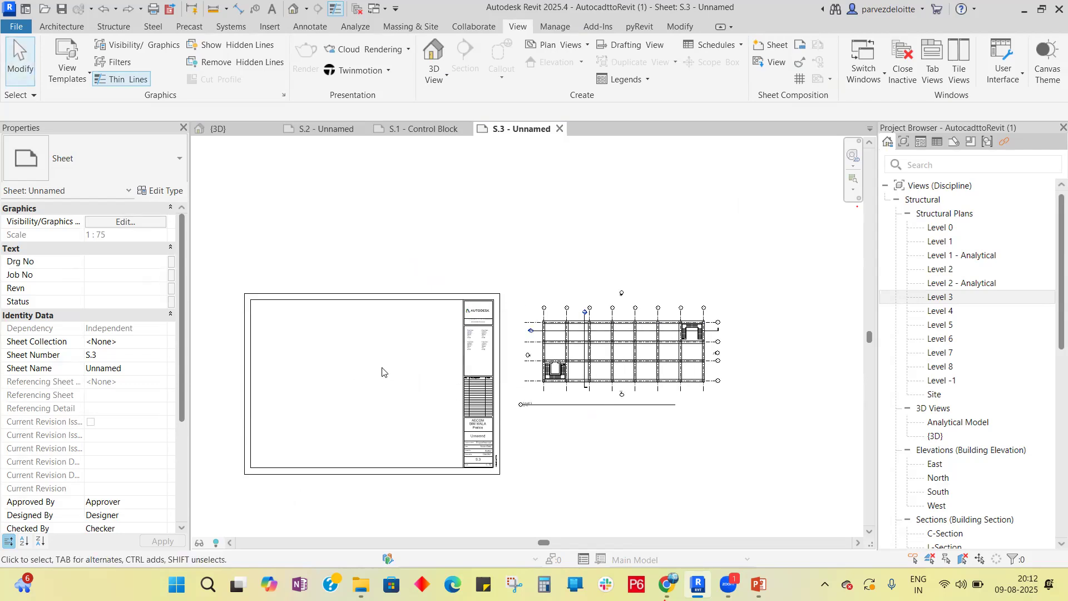
pyautogui.hotkey('ctrl', 'z')
pyautogui.hotkey('ctrl', 'z')
pyautogui.hotkey('ctrl', 'z')
pyautogui.hotkey('ctrl', 'z')
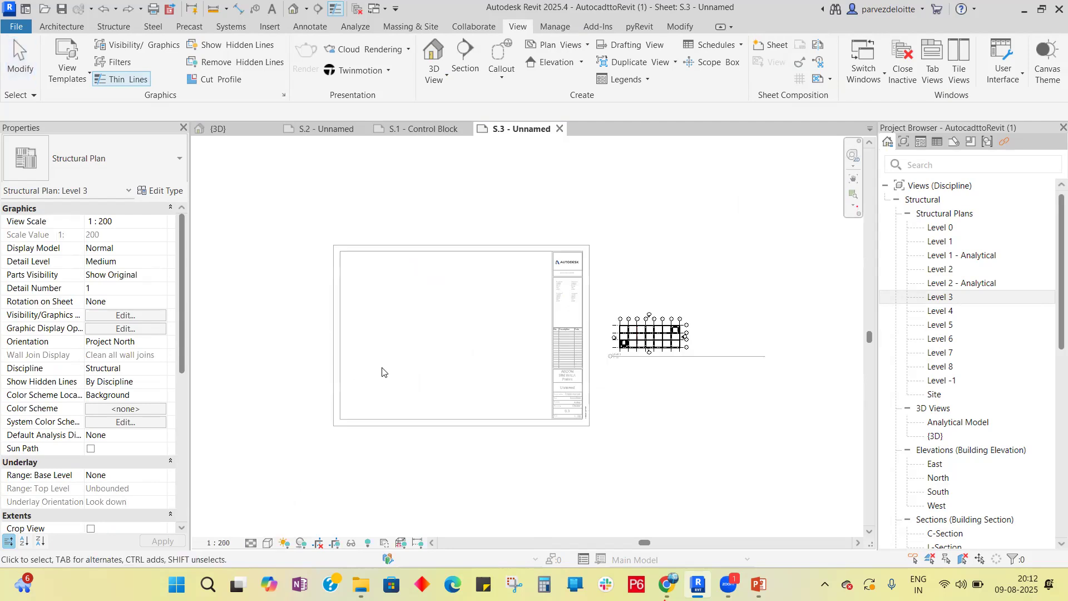
pyautogui.hotkey('ctrl', 'z')
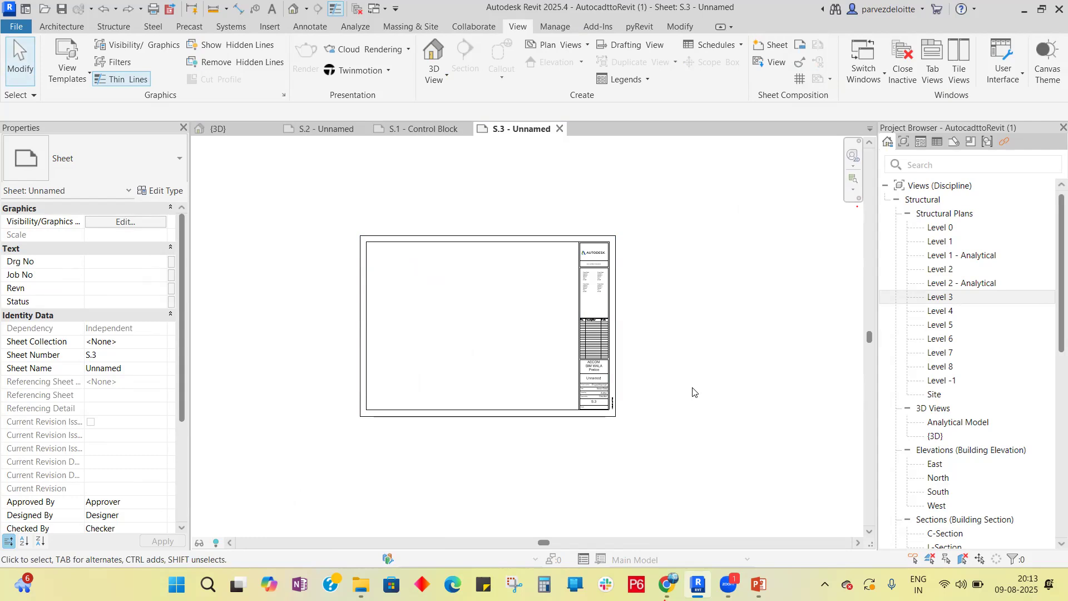
pyautogui.scroll(-1, 395, 373)
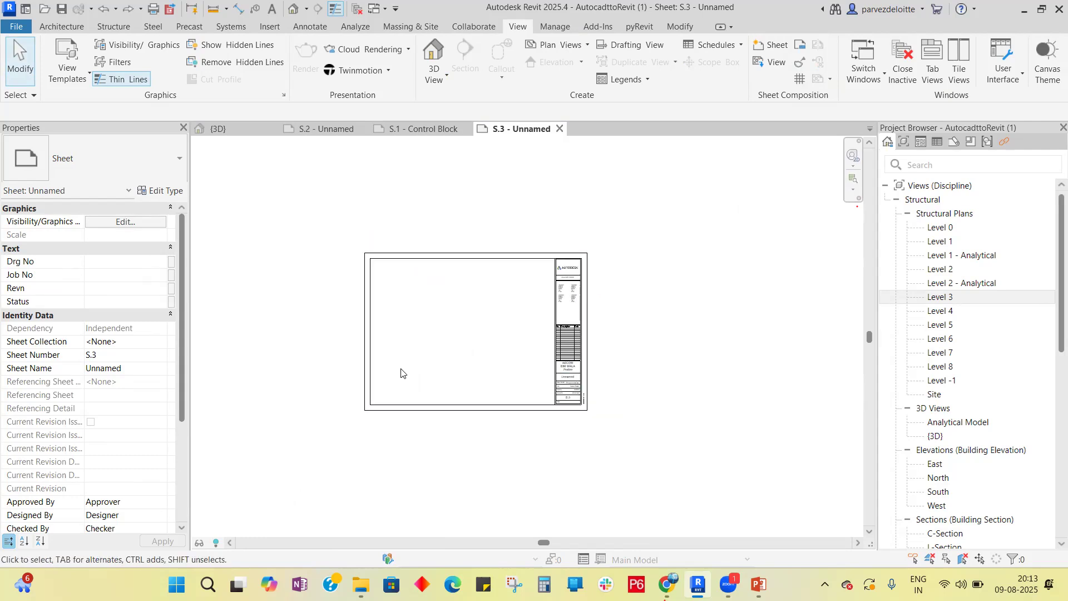